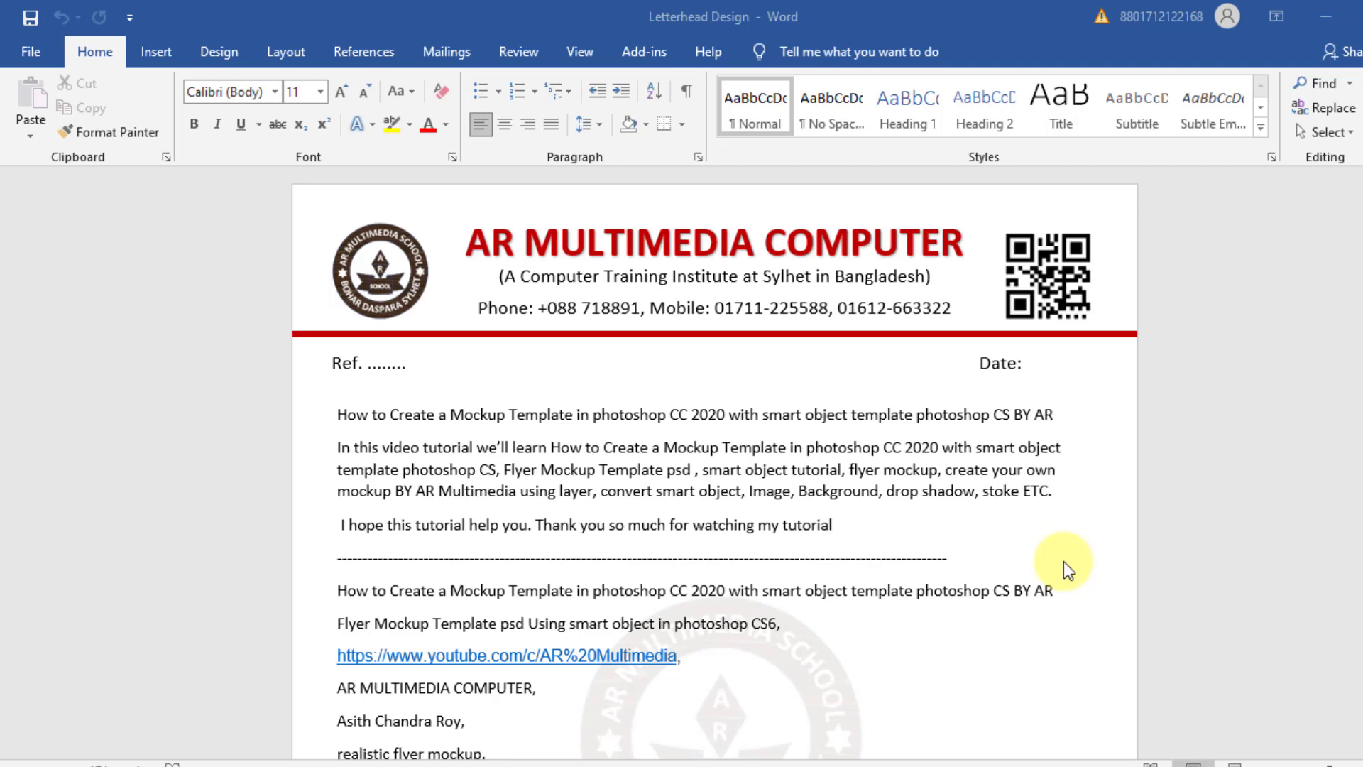
Scroll up and down through the finished Letterhead Design document to review it
{"action": "scroll", "coordinate": [939, 487], "scroll_direction": "down", "scroll_amount": 3}
{"action": "scroll", "coordinate": [944, 453], "scroll_direction": "up", "scroll_amount": 3}
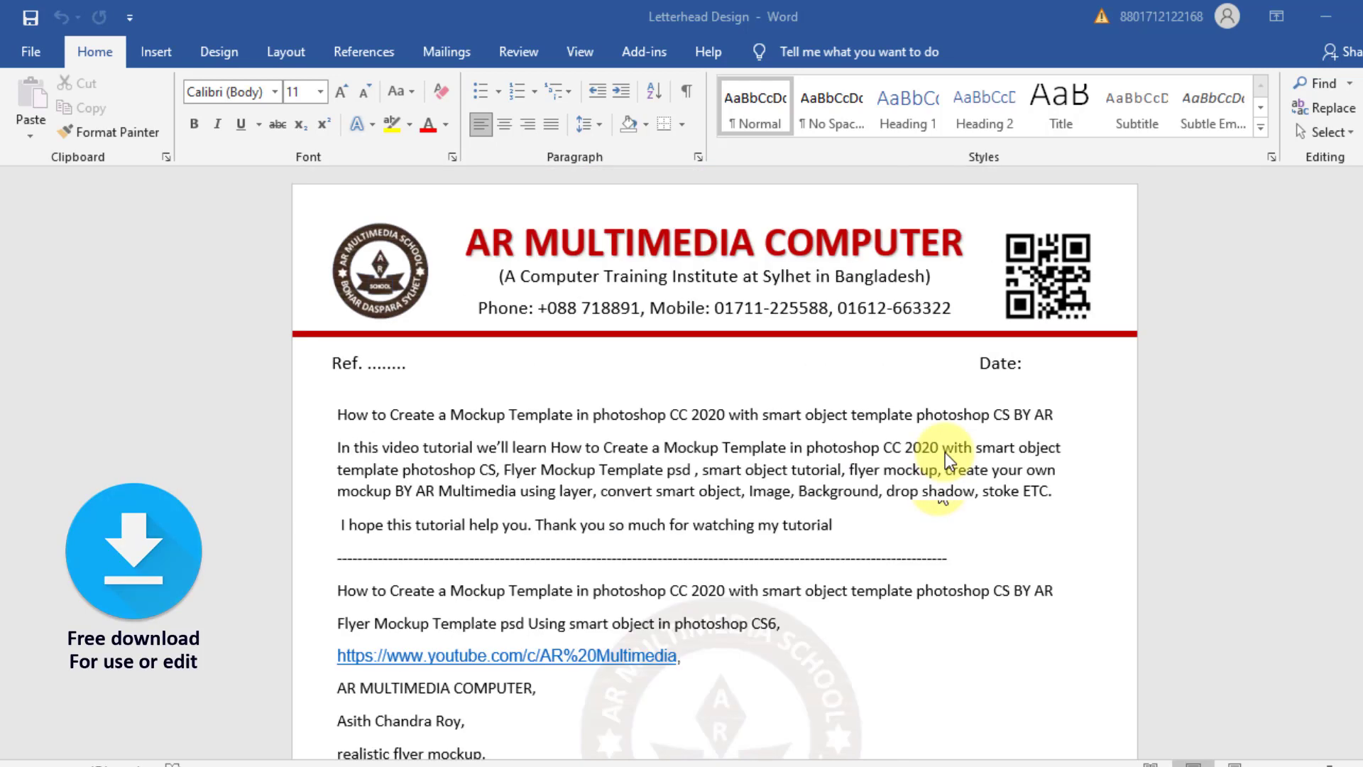
{"action": "scroll", "coordinate": [944, 453], "scroll_direction": "down", "scroll_amount": 1}
{"action": "scroll", "coordinate": [946, 448], "scroll_direction": "down", "scroll_amount": 3}
{"action": "scroll", "coordinate": [947, 444], "scroll_direction": "down", "scroll_amount": 3}
{"action": "scroll", "coordinate": [947, 444], "scroll_direction": "down", "scroll_amount": 1}
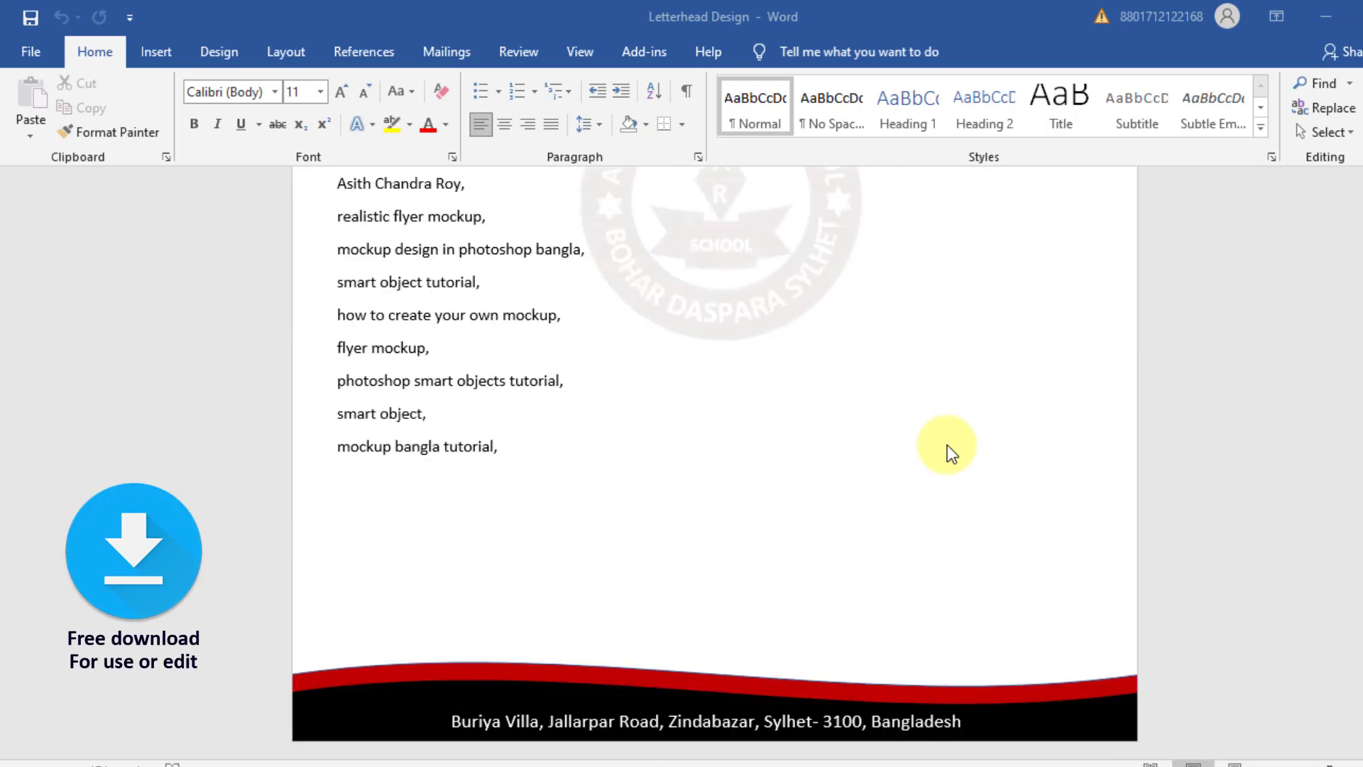
{"action": "scroll", "coordinate": [947, 444], "scroll_direction": "up", "scroll_amount": 1}
{"action": "scroll", "coordinate": [944, 440], "scroll_direction": "up", "scroll_amount": 6}
{"action": "scroll", "coordinate": [952, 414], "scroll_direction": "up", "scroll_amount": 1}
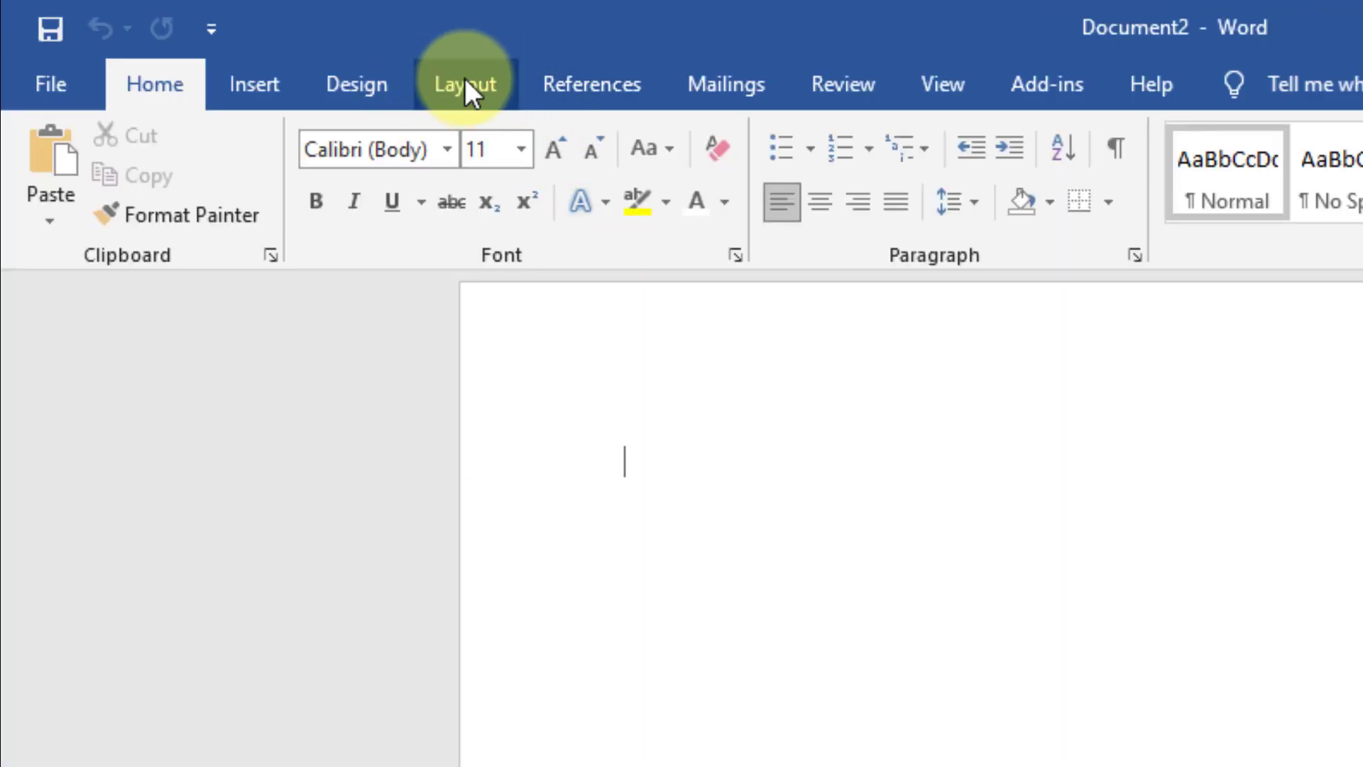
Set the top, bottom, left and right page margins to 0.5 inch in Page Setup
{"action": "left_click", "coordinate": [466, 81]}
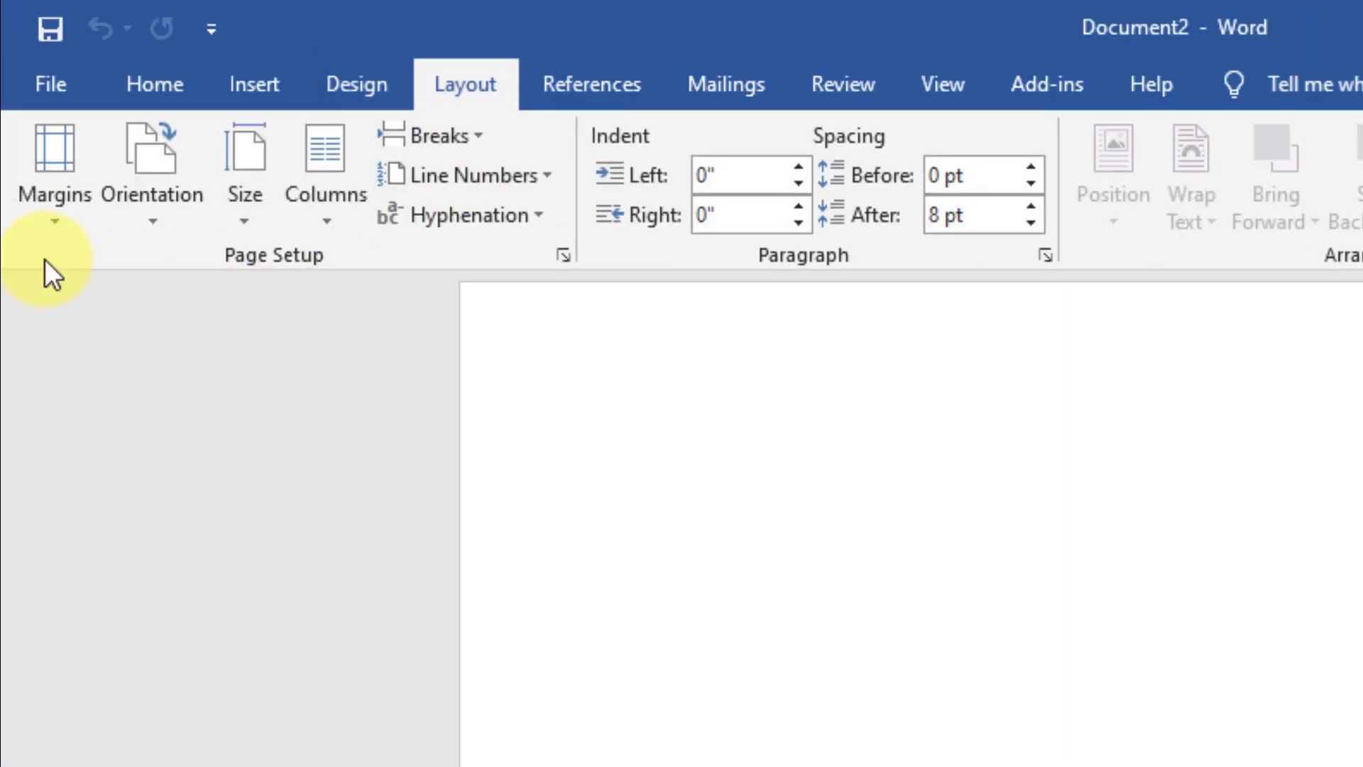
{"action": "left_click", "coordinate": [46, 218]}
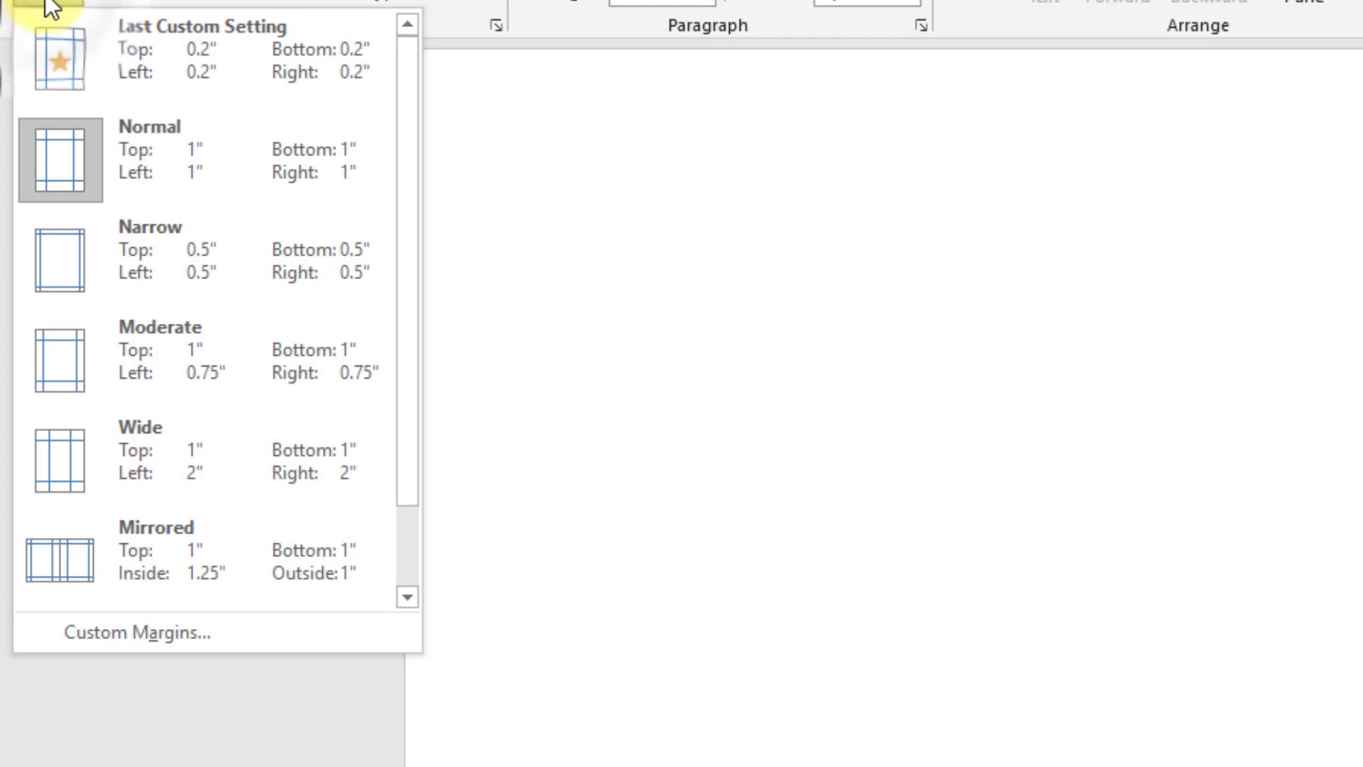
{"action": "left_click", "coordinate": [191, 632]}
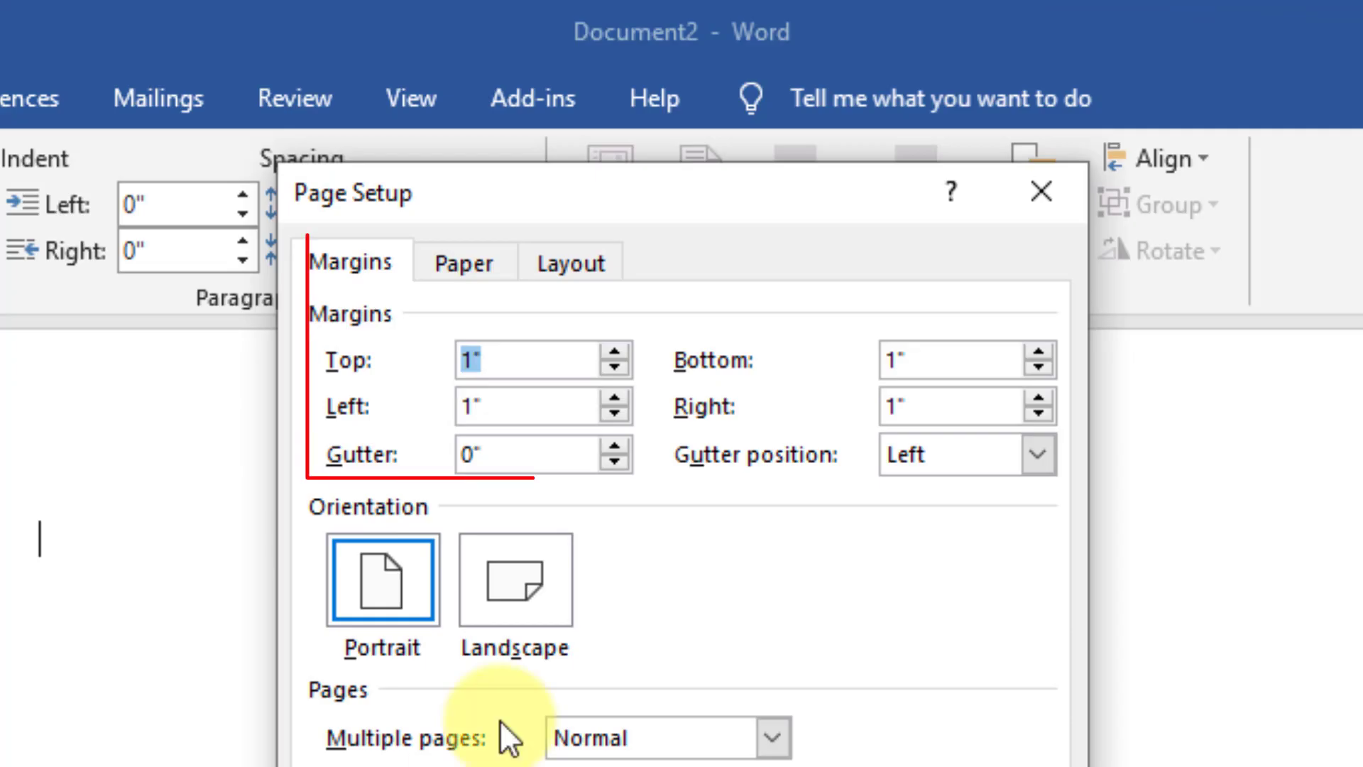
{"action": "left_click", "coordinate": [352, 255]}
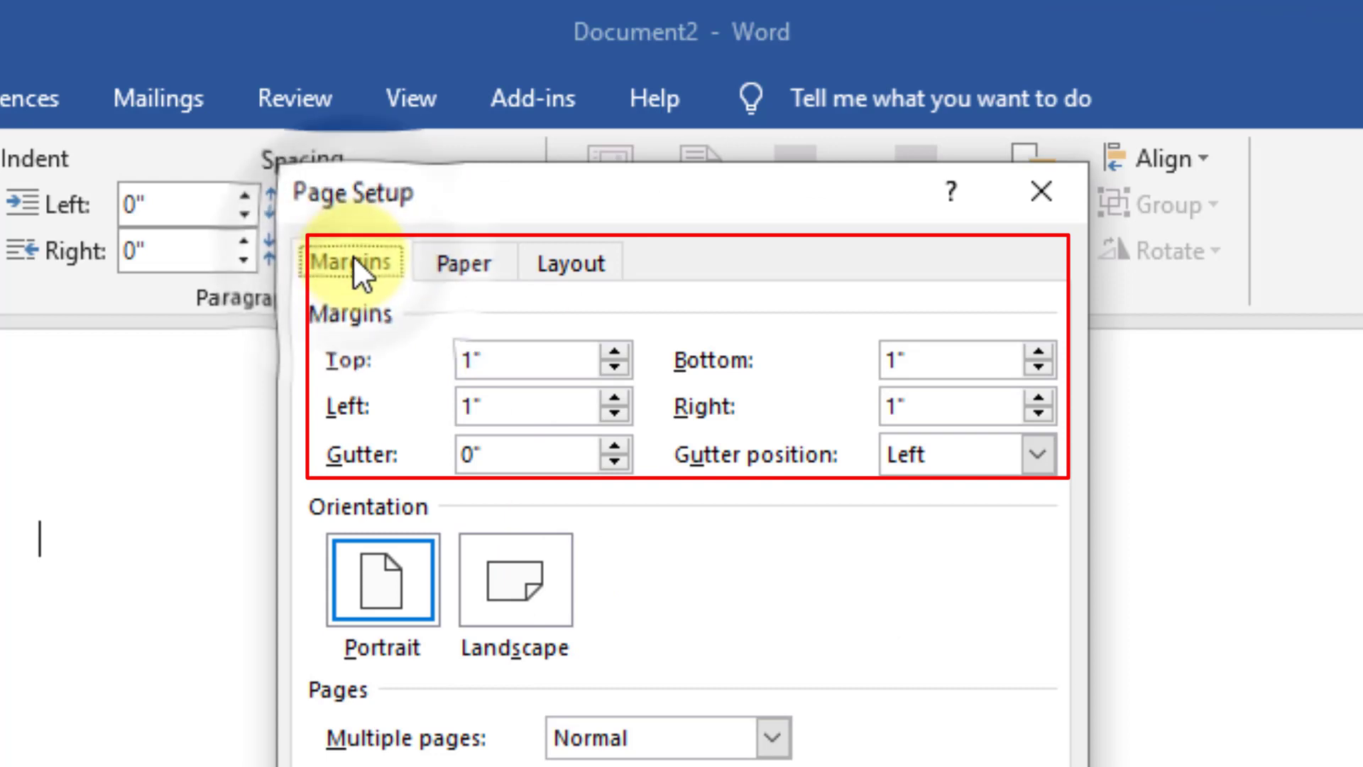
{"action": "left_click_drag", "start_coordinate": [523, 343], "coordinate": [340, 325]}
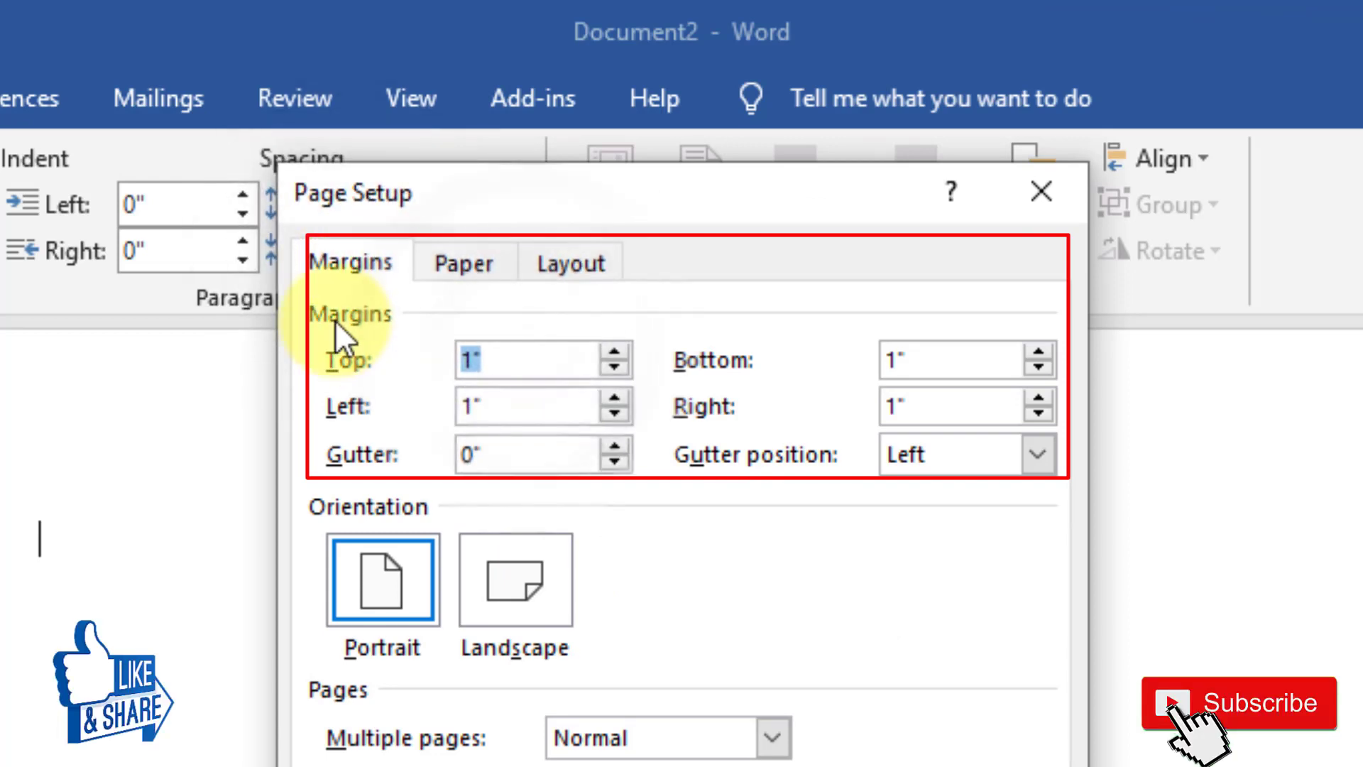
{"action": "type", "text": ".5"}
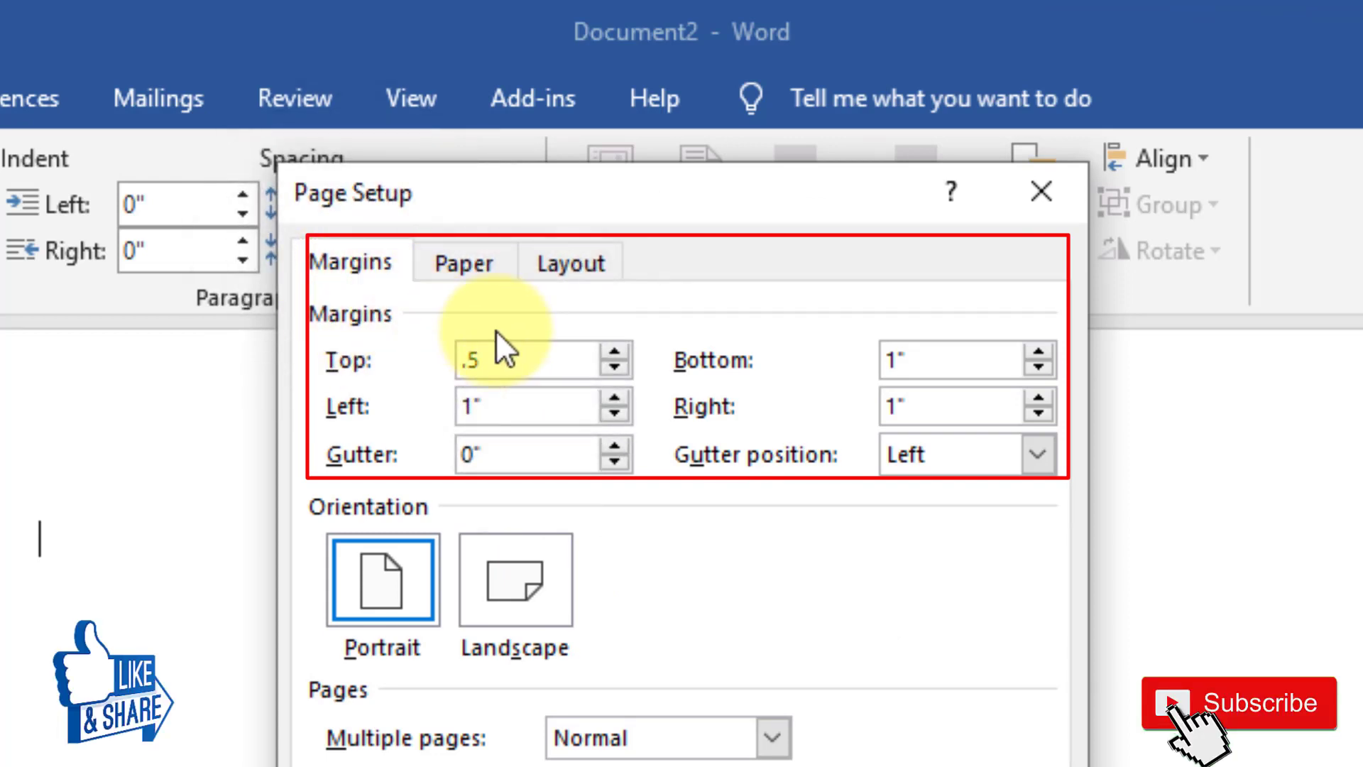
{"action": "left_click_drag", "start_coordinate": [931, 357], "coordinate": [821, 359]}
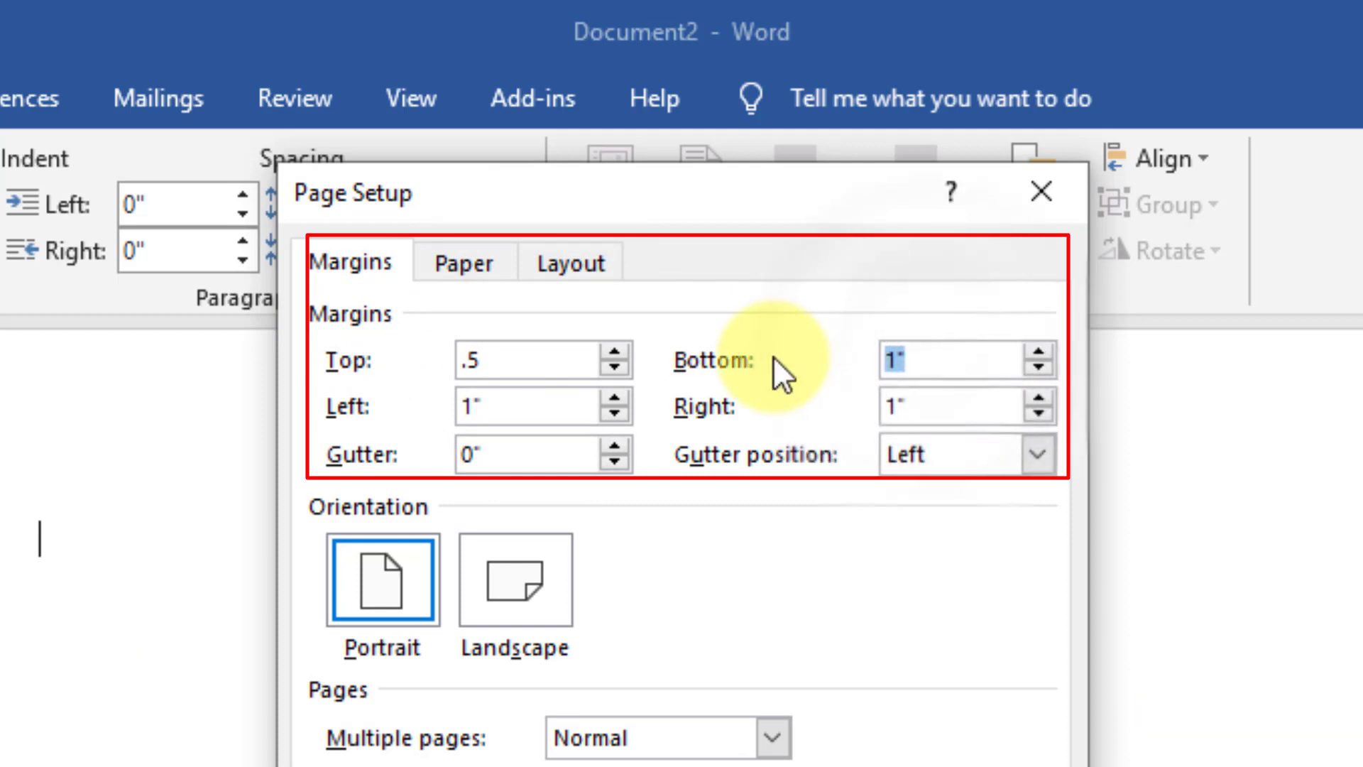
{"action": "type", "text": ".5"}
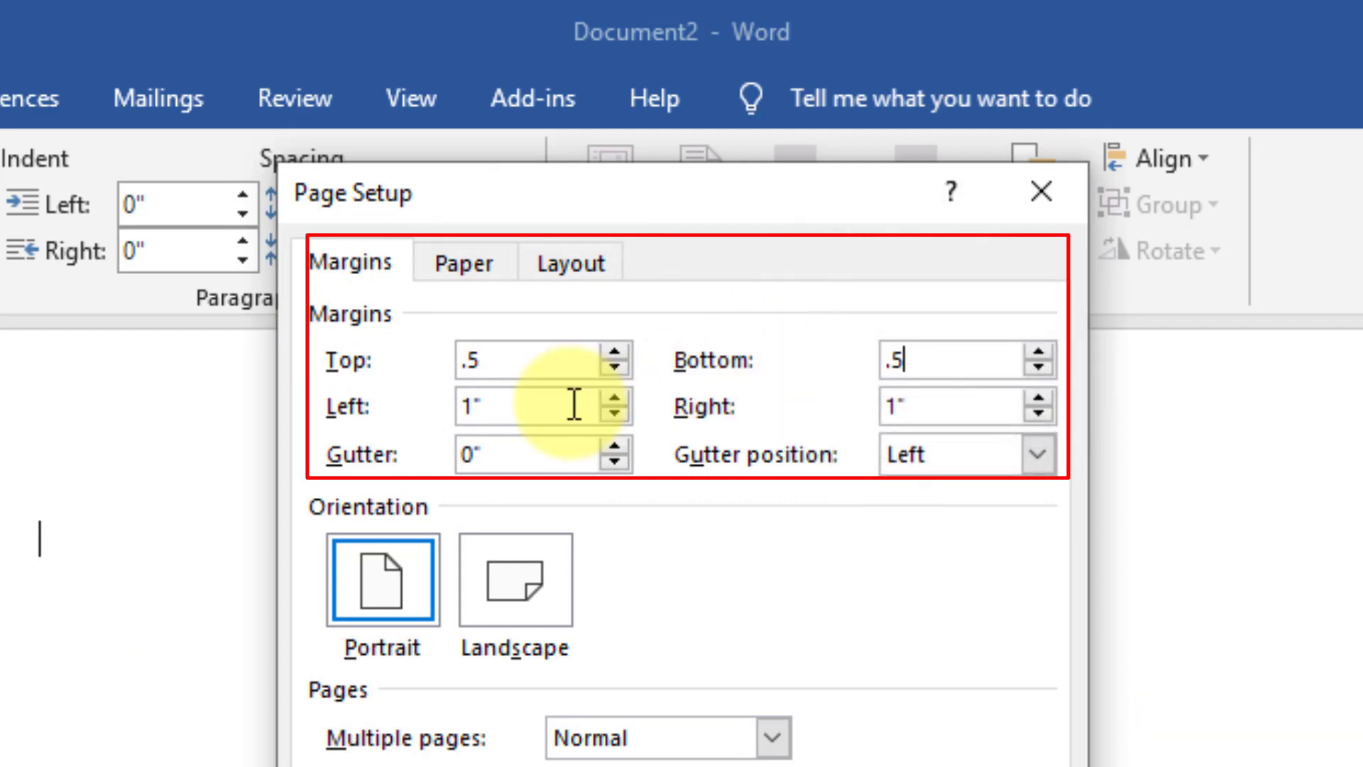
{"action": "left_click_drag", "start_coordinate": [536, 405], "coordinate": [411, 405]}
{"action": "type", "text": ".5"}
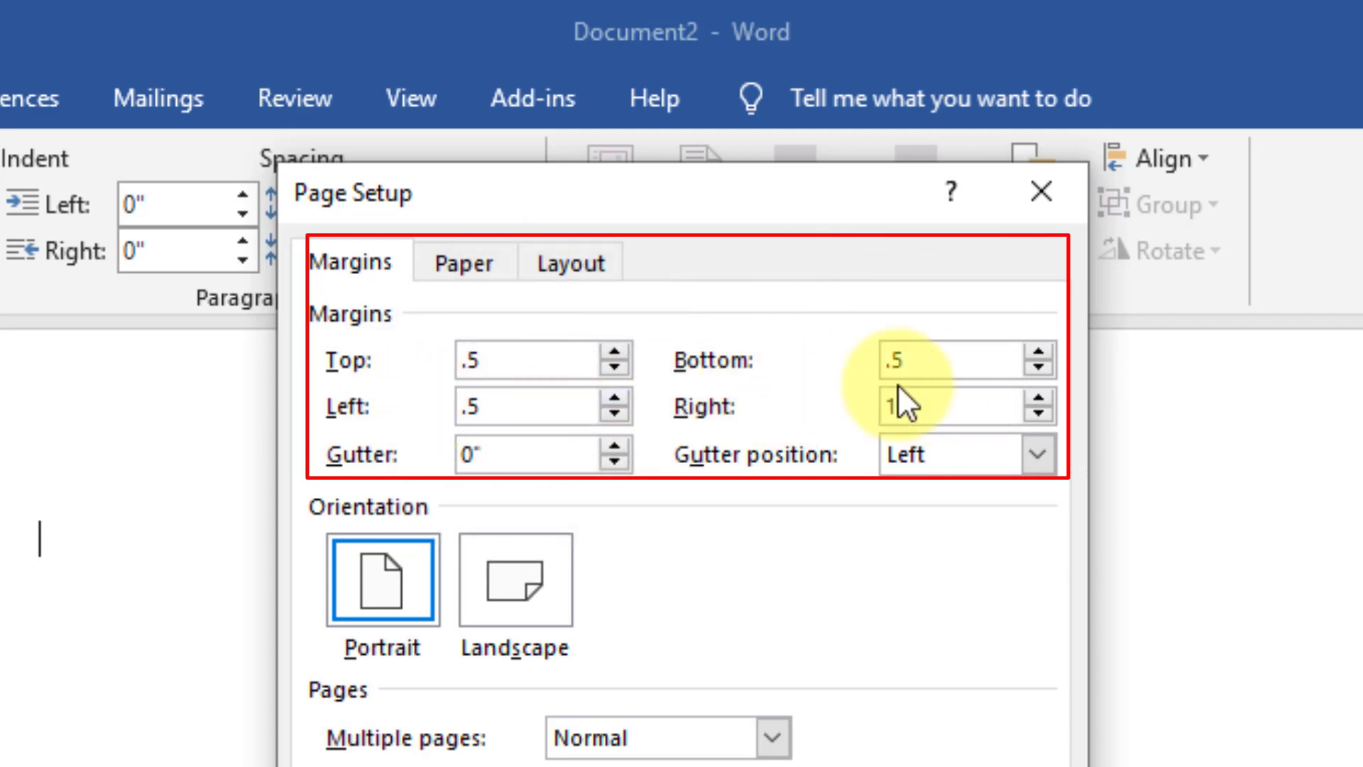
{"action": "left_click_drag", "start_coordinate": [934, 406], "coordinate": [731, 406]}
{"action": "type", "text": "."}
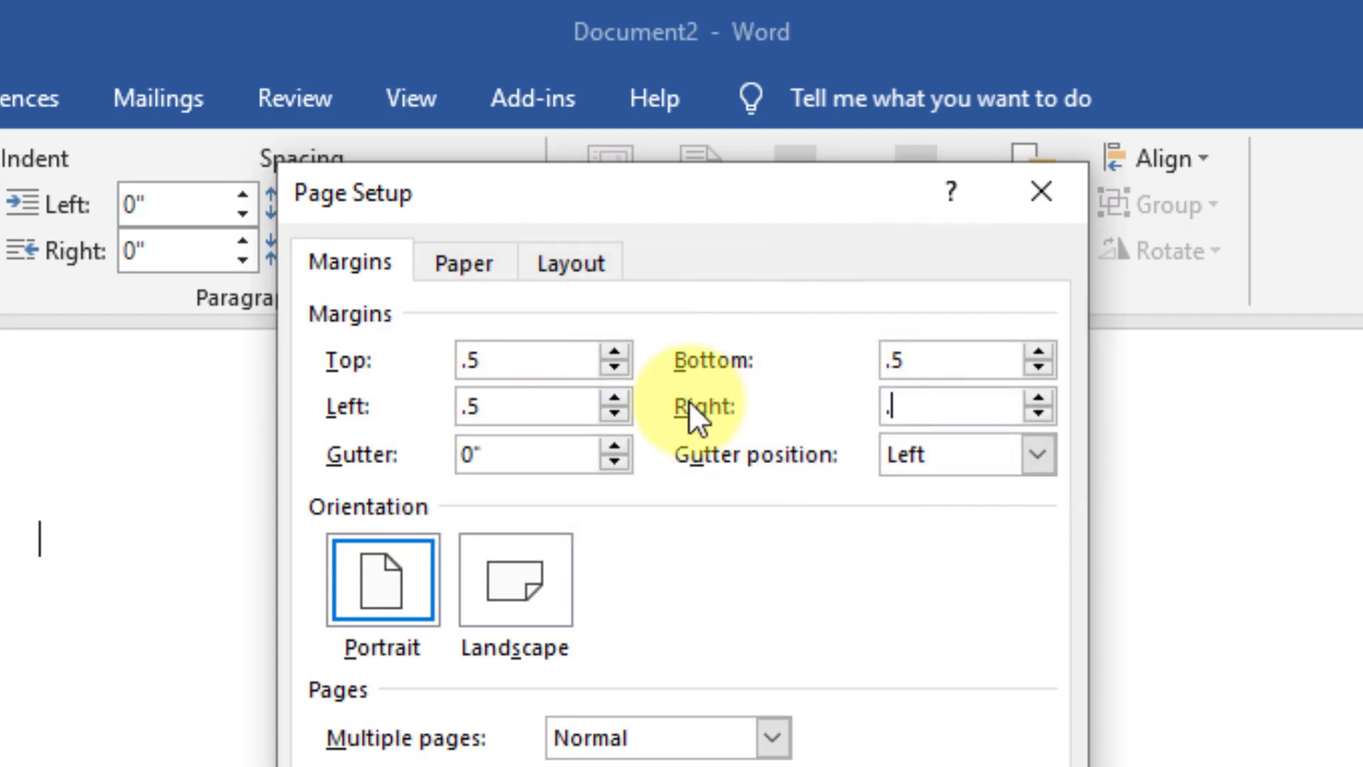
{"action": "type", "text": "5"}
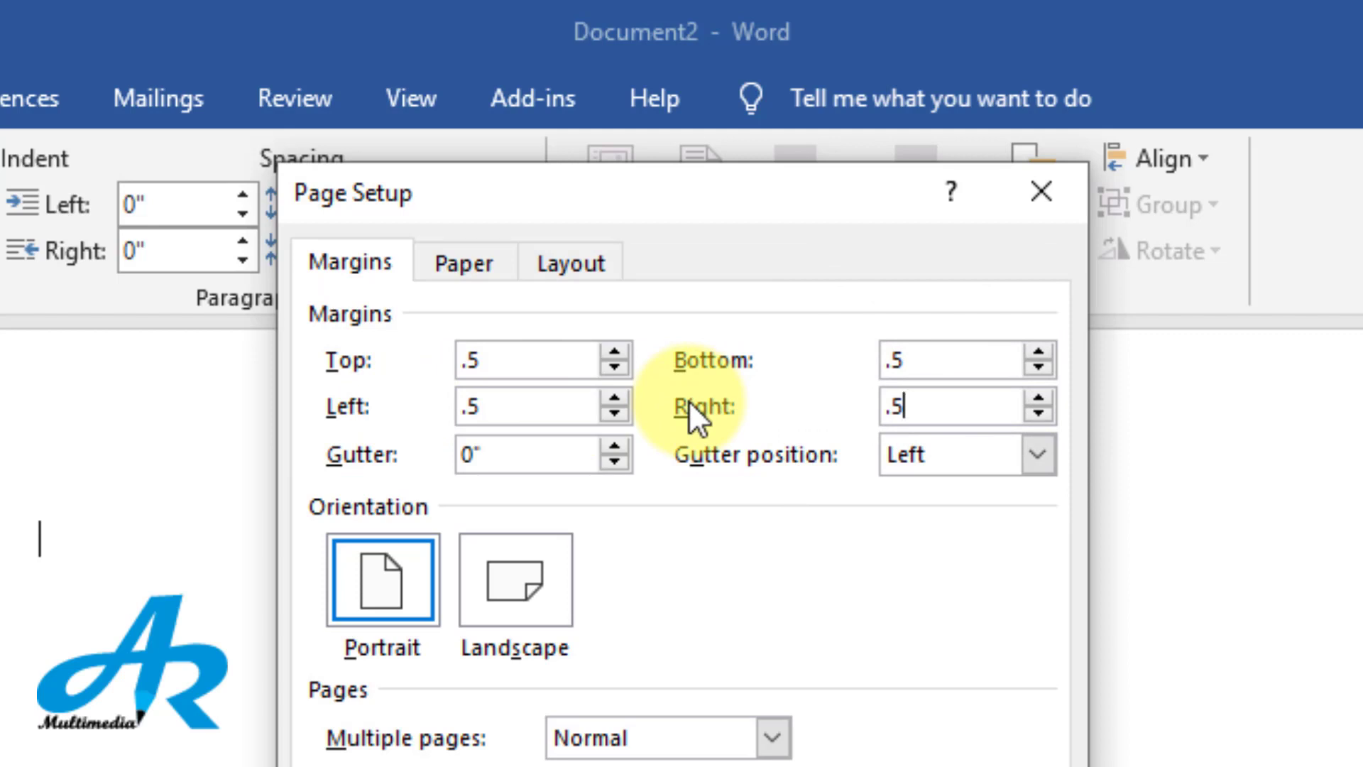
Keep portrait orientation and Letter paper size, then apply the page settings
{"action": "left_click", "coordinate": [378, 589]}
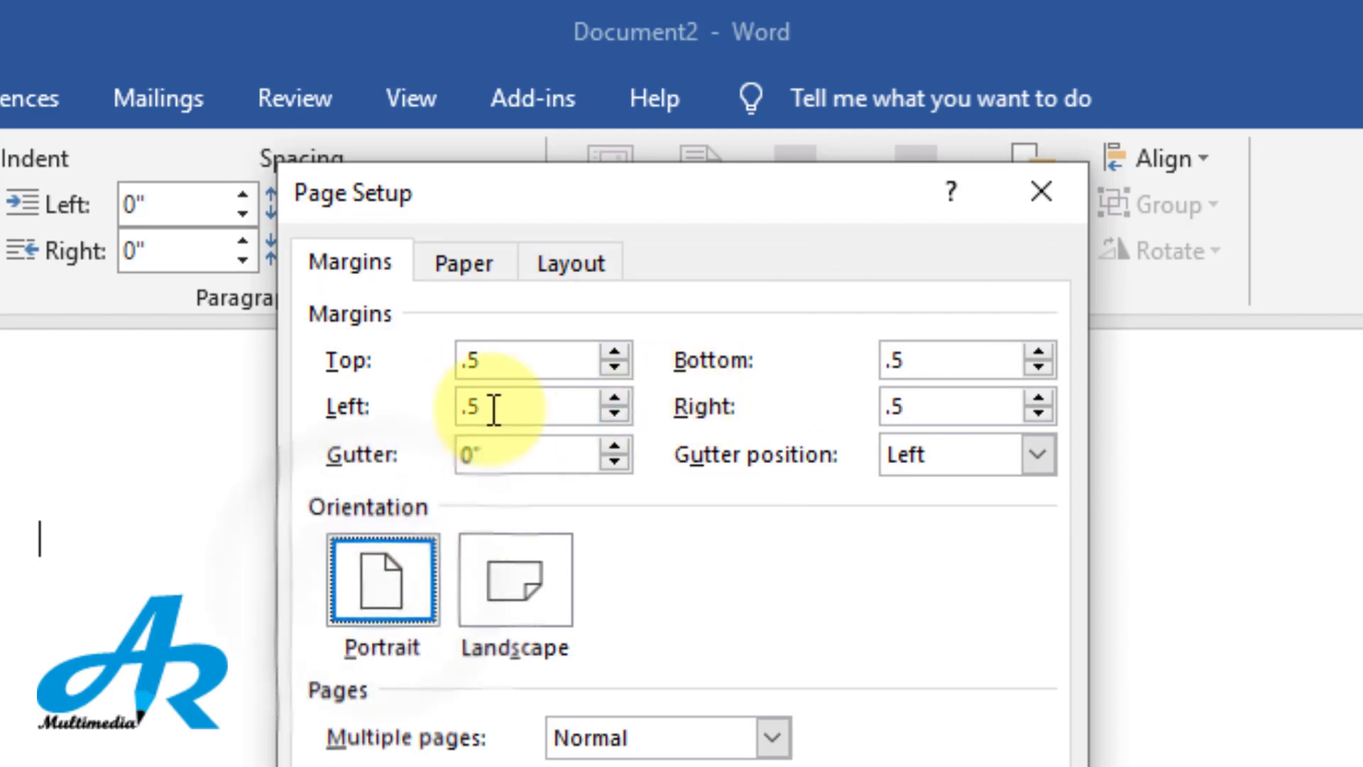
{"action": "left_click", "coordinate": [461, 262]}
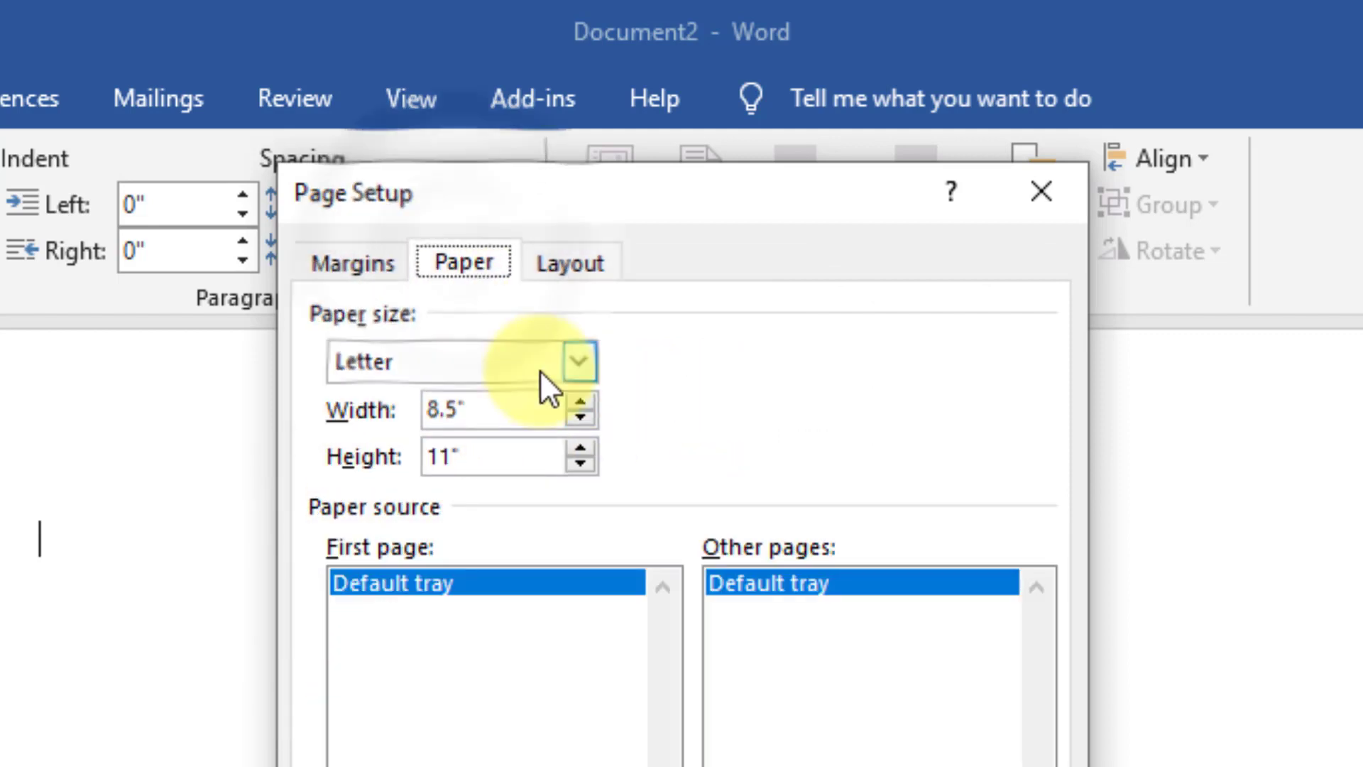
{"action": "left_click", "coordinate": [582, 362]}
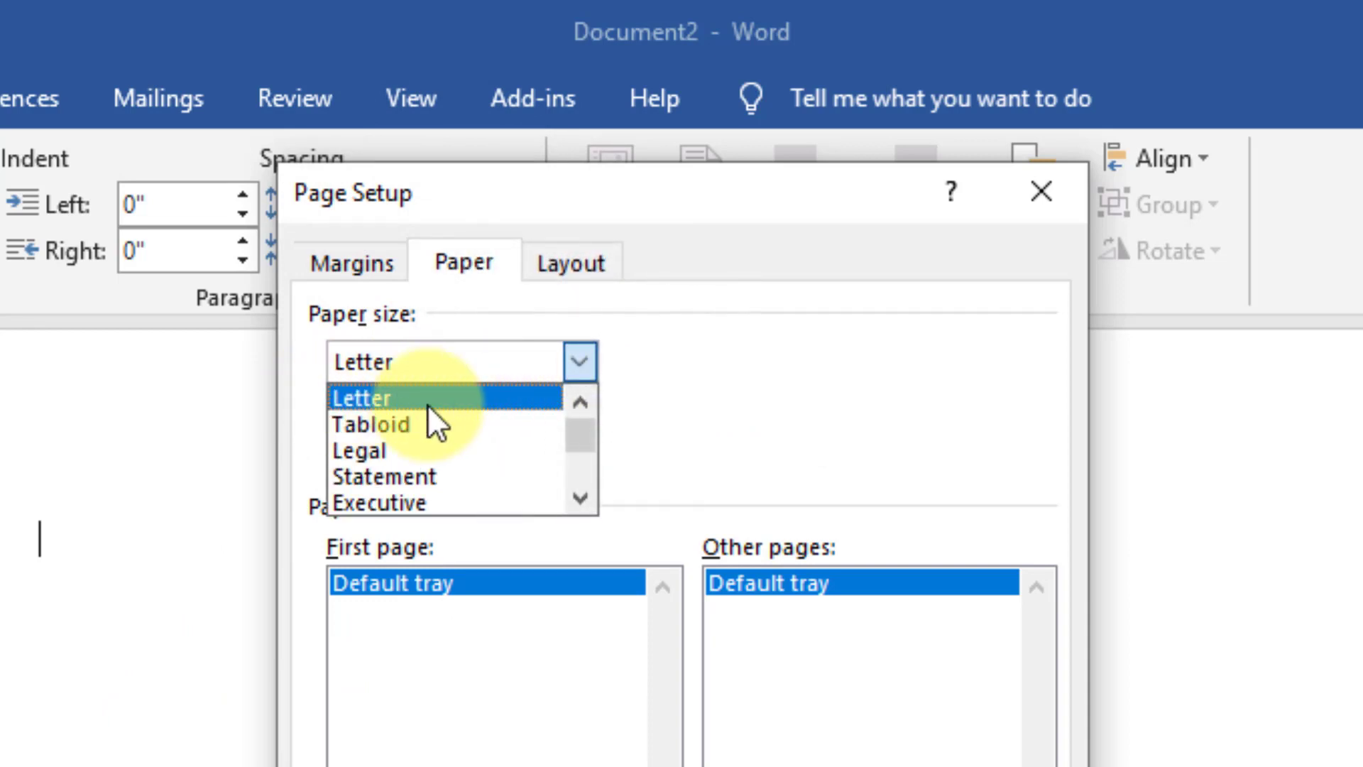
{"action": "left_click", "coordinate": [389, 398]}
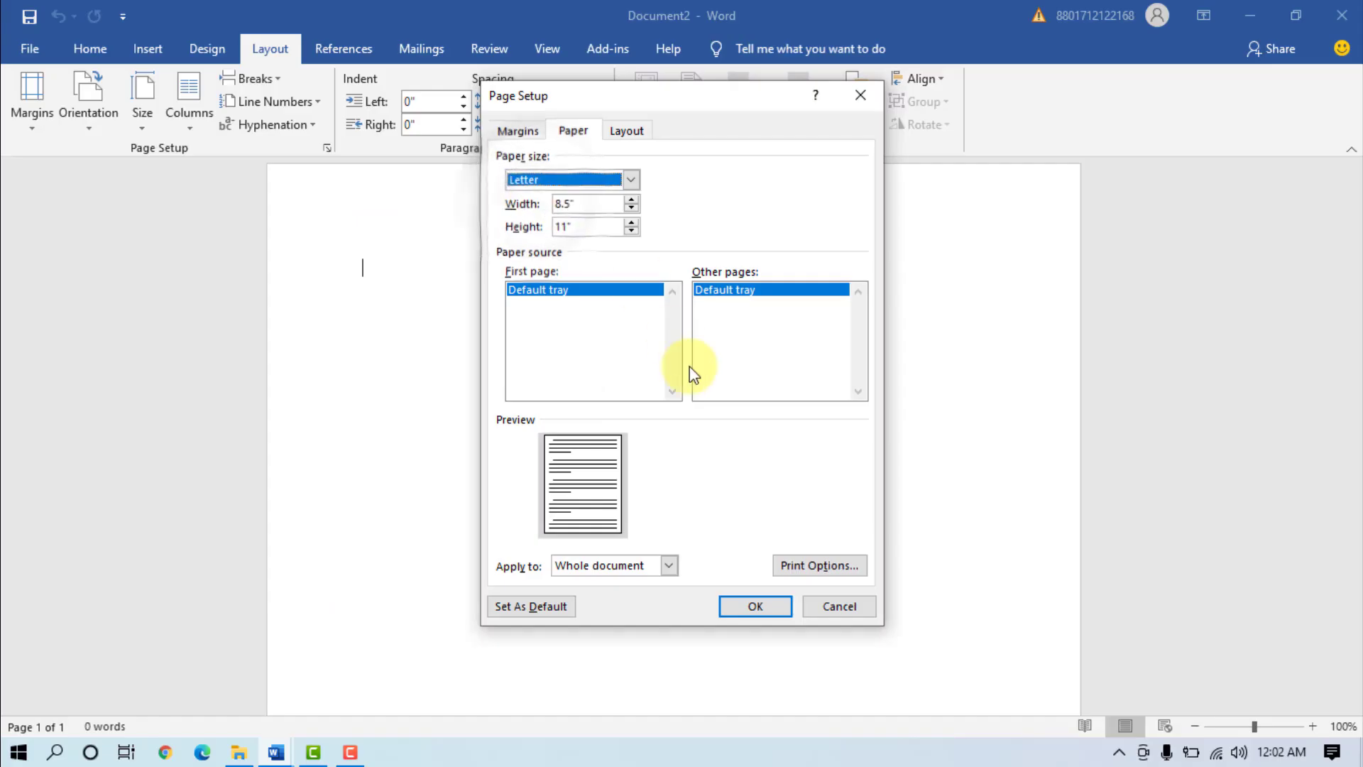
{"action": "left_click", "coordinate": [755, 607]}
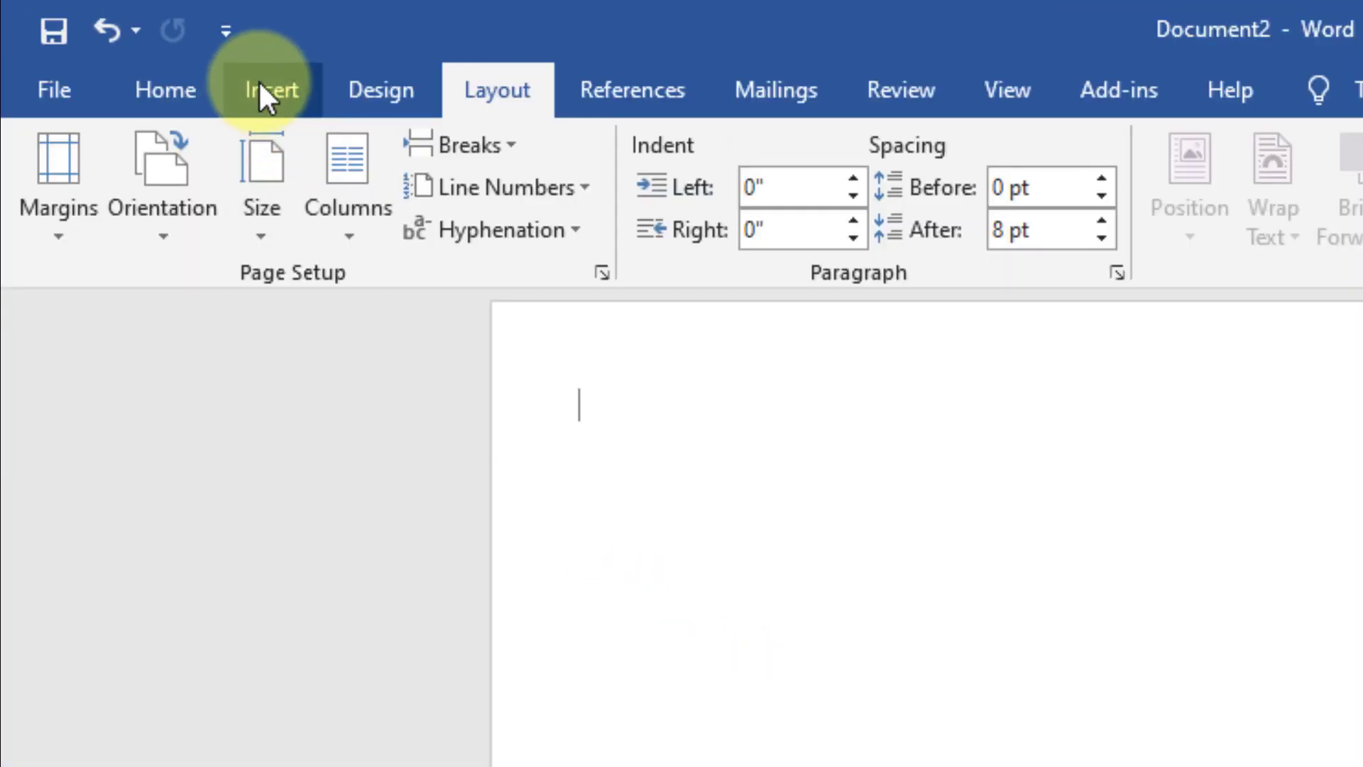
Insert a plain black WordArt text box
{"action": "left_click", "coordinate": [260, 86]}
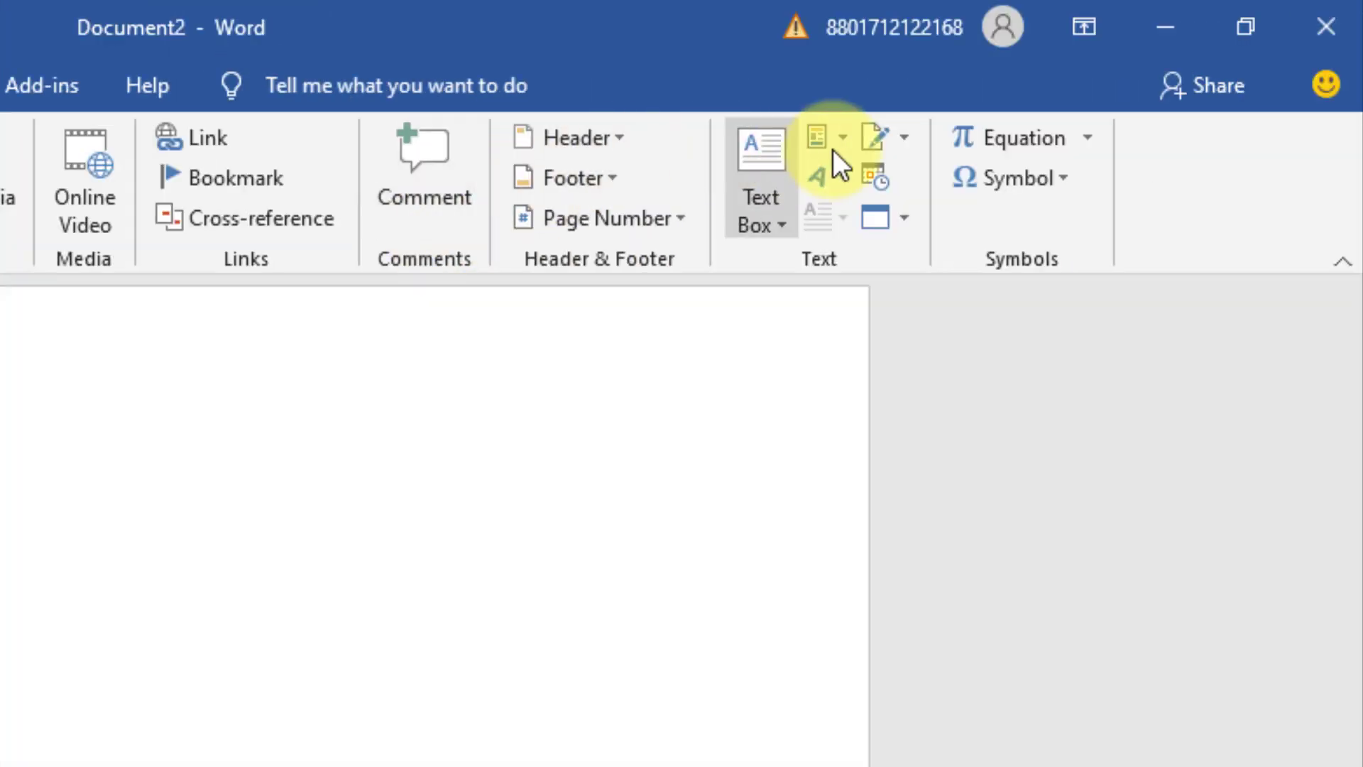
{"action": "left_click", "coordinate": [819, 176]}
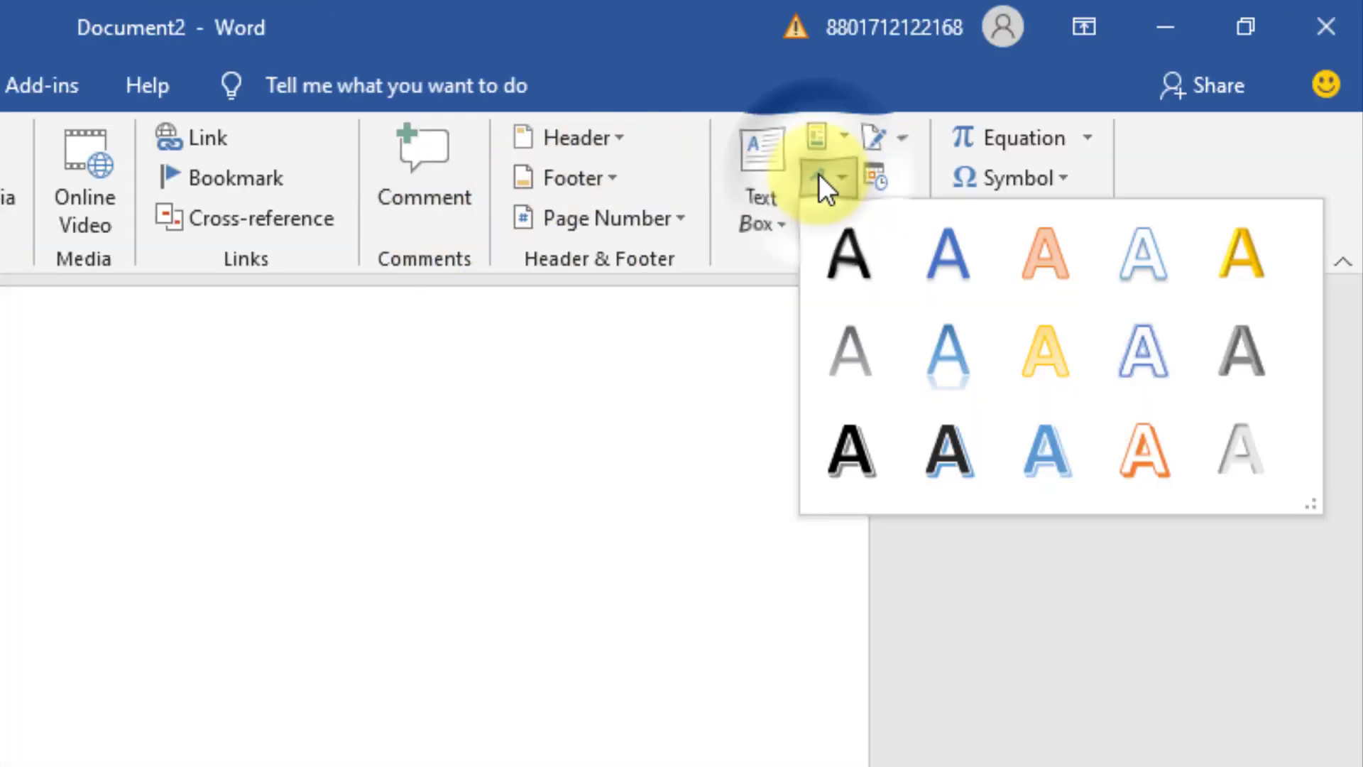
{"action": "left_click", "coordinate": [858, 257]}
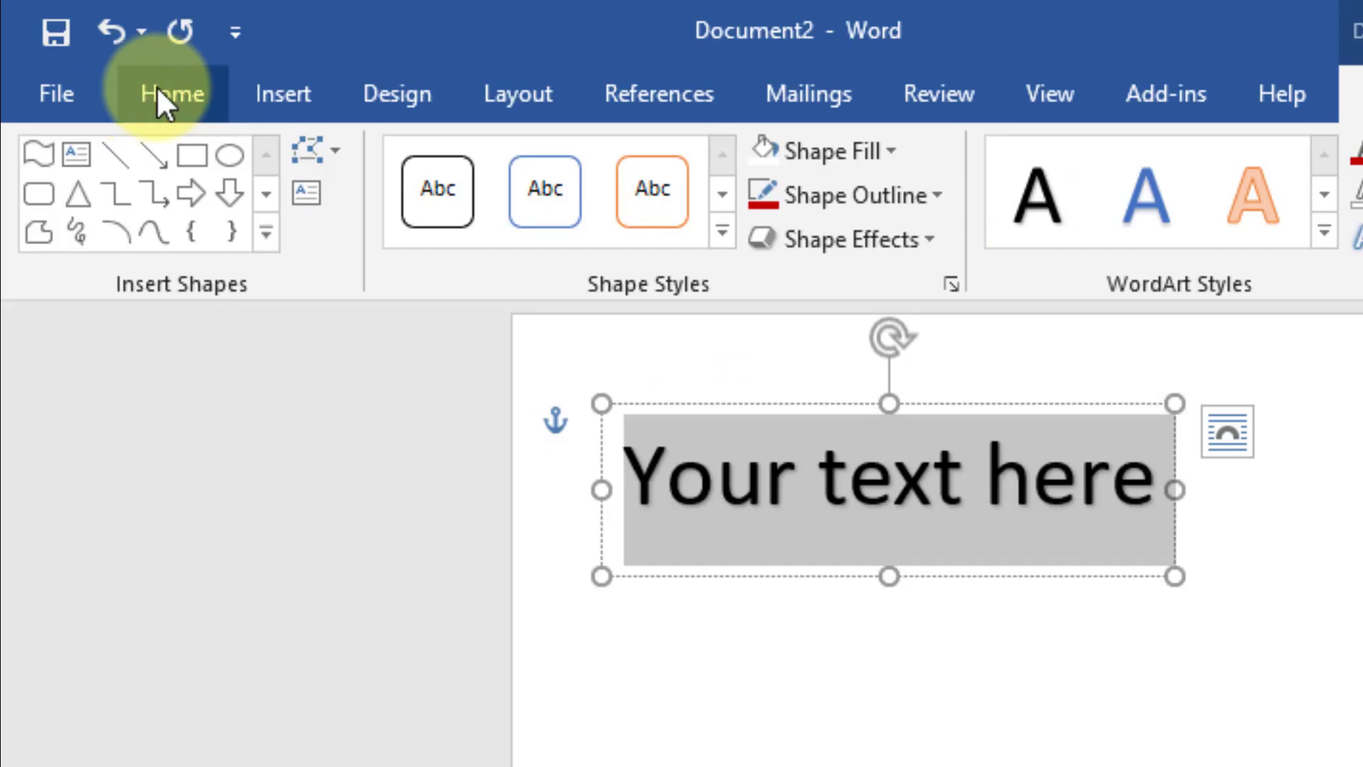
Make the WordArt text 30-point bold in dark red
{"action": "left_click", "coordinate": [86, 46]}
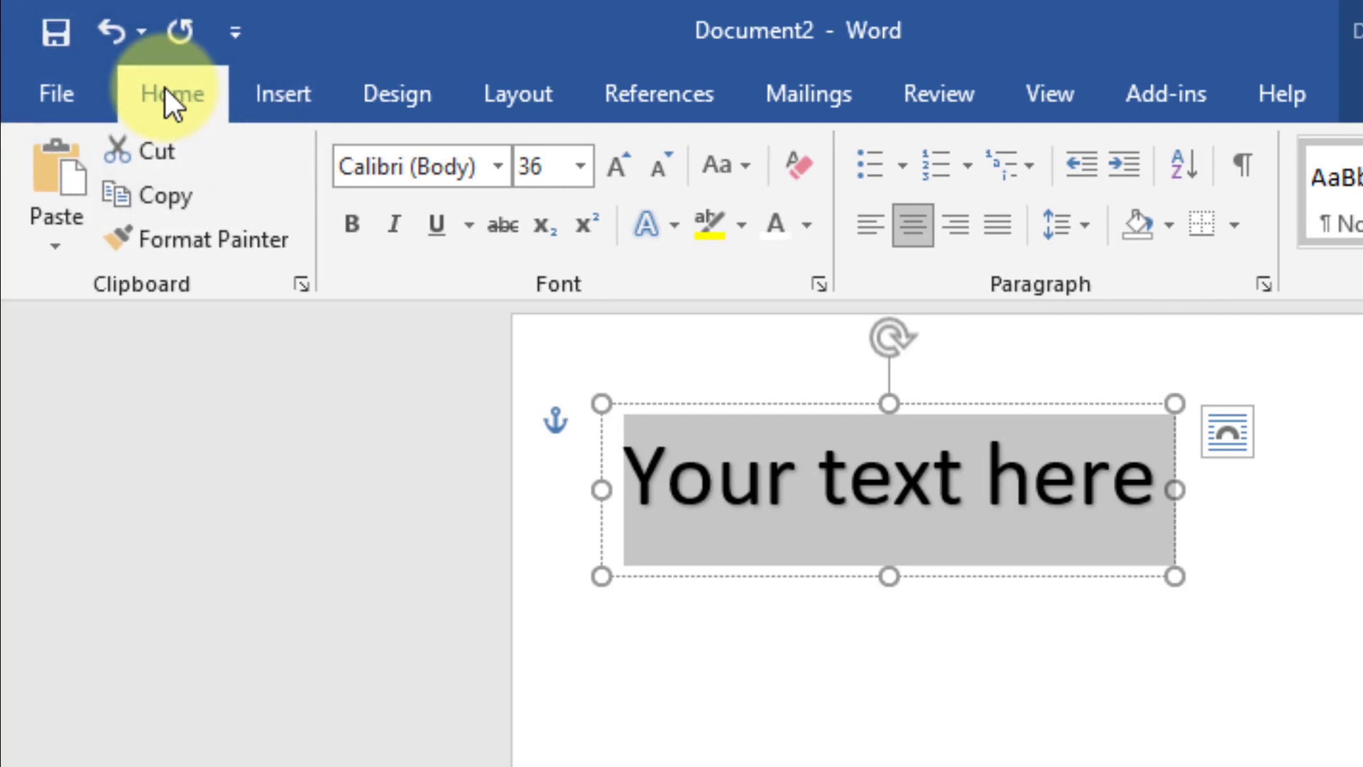
{"action": "left_click", "coordinate": [554, 162]}
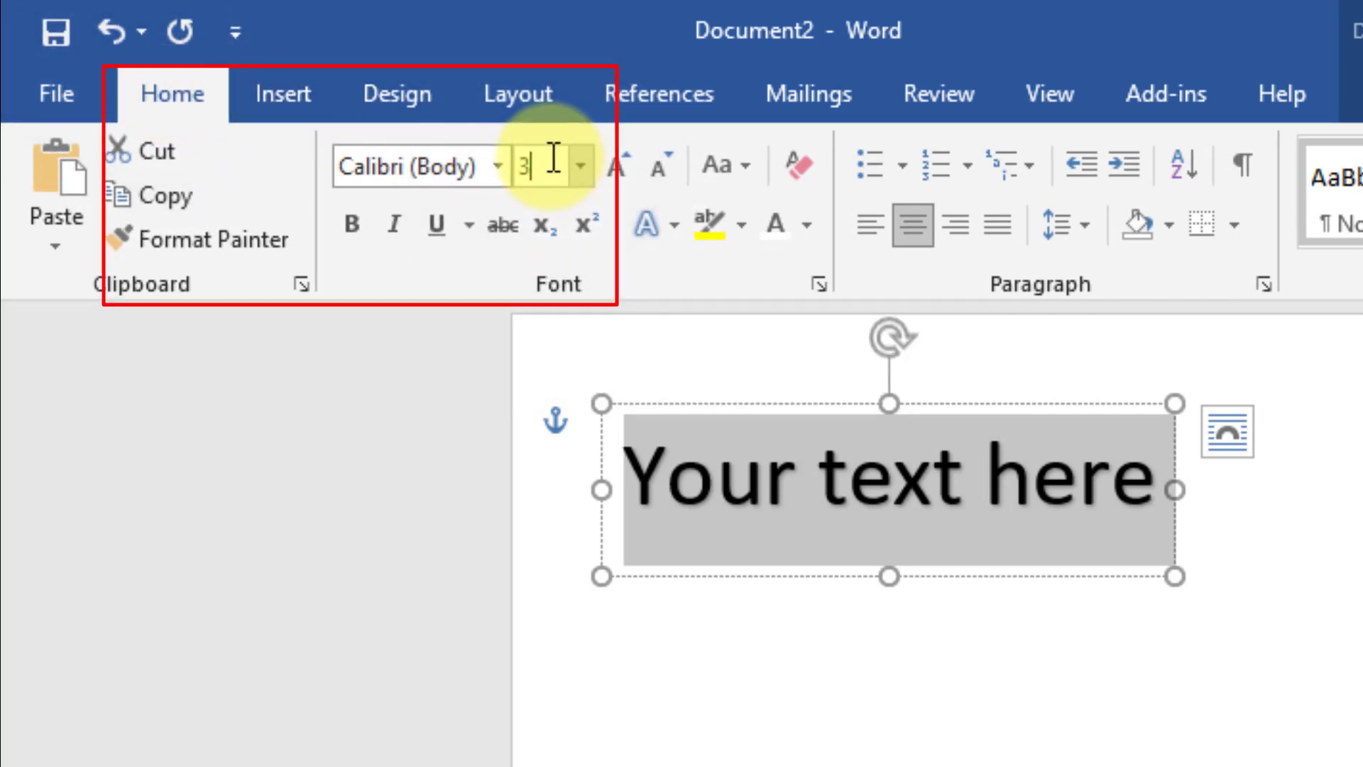
{"action": "type", "text": "0"}
{"action": "left_click", "coordinate": [355, 227]}
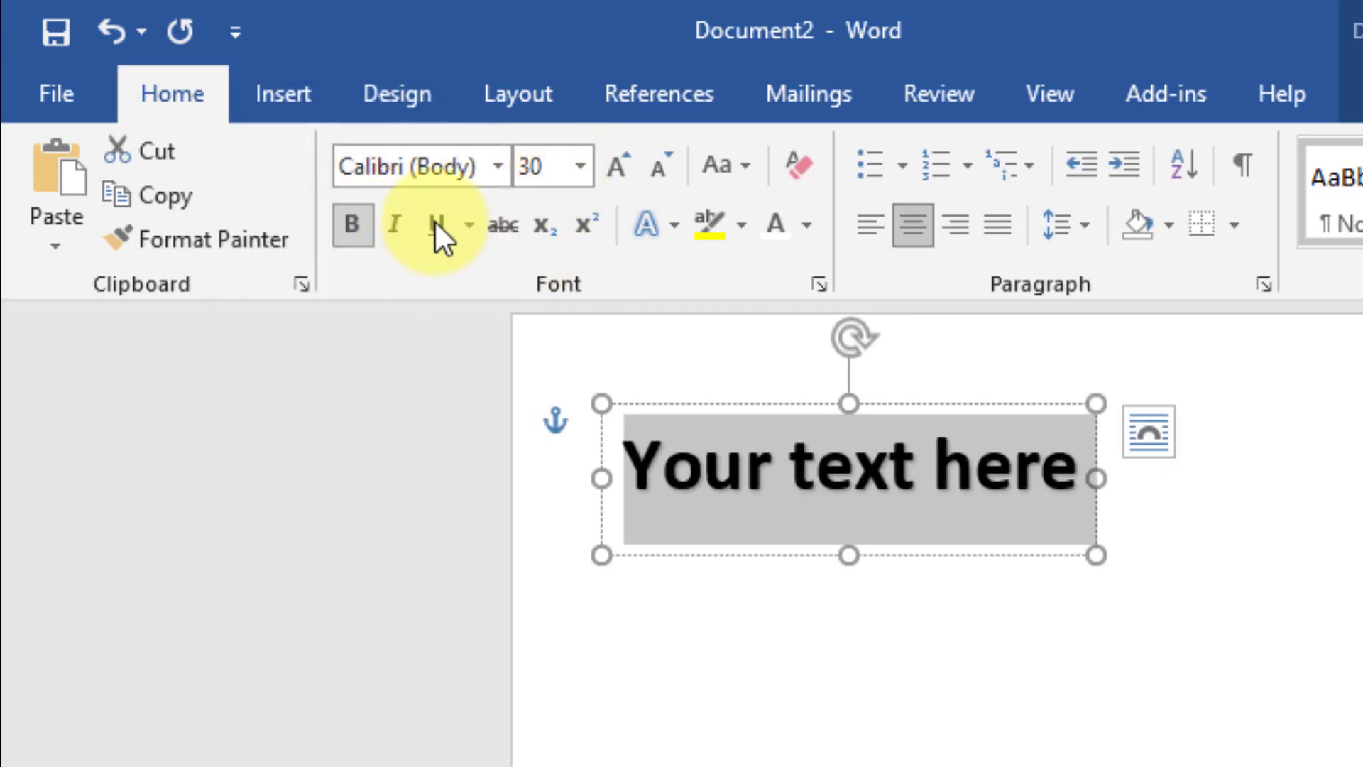
{"action": "left_click", "coordinate": [809, 223]}
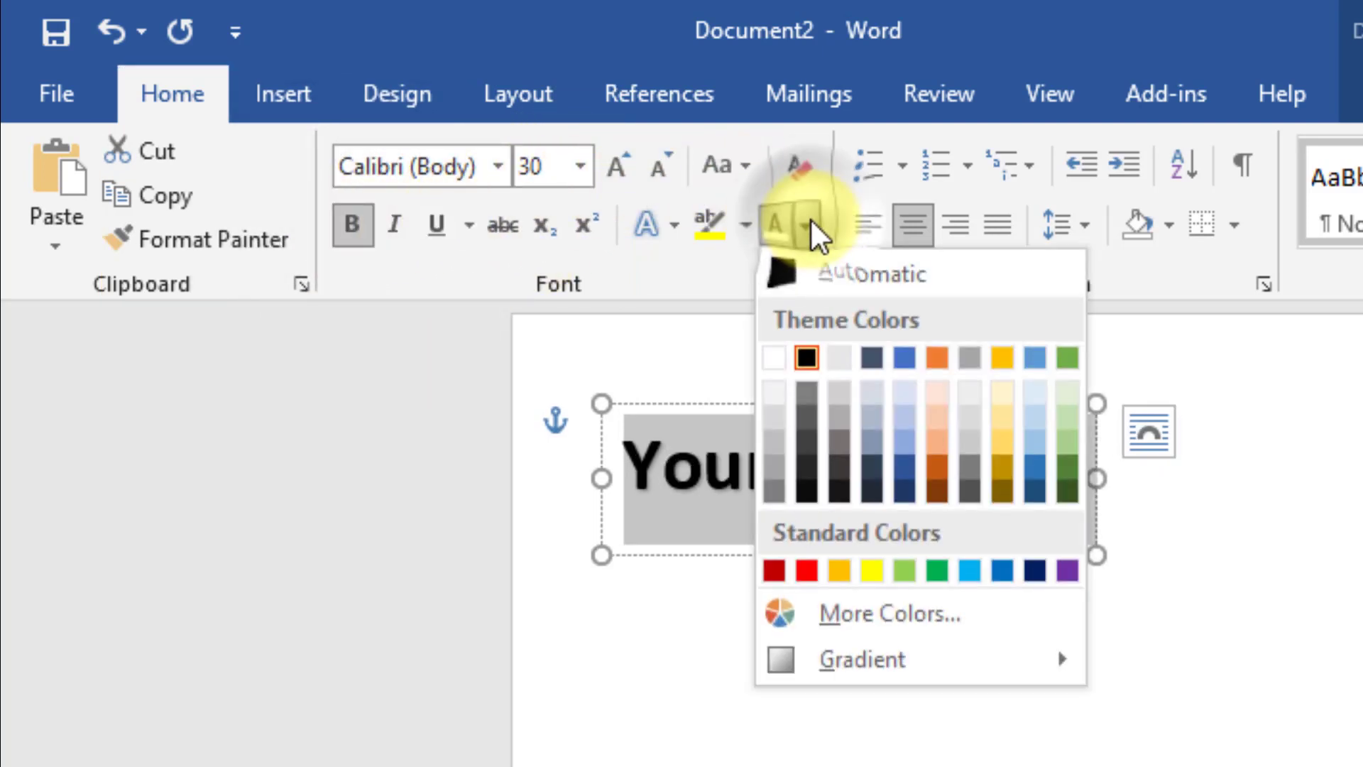
{"action": "left_click", "coordinate": [775, 570]}
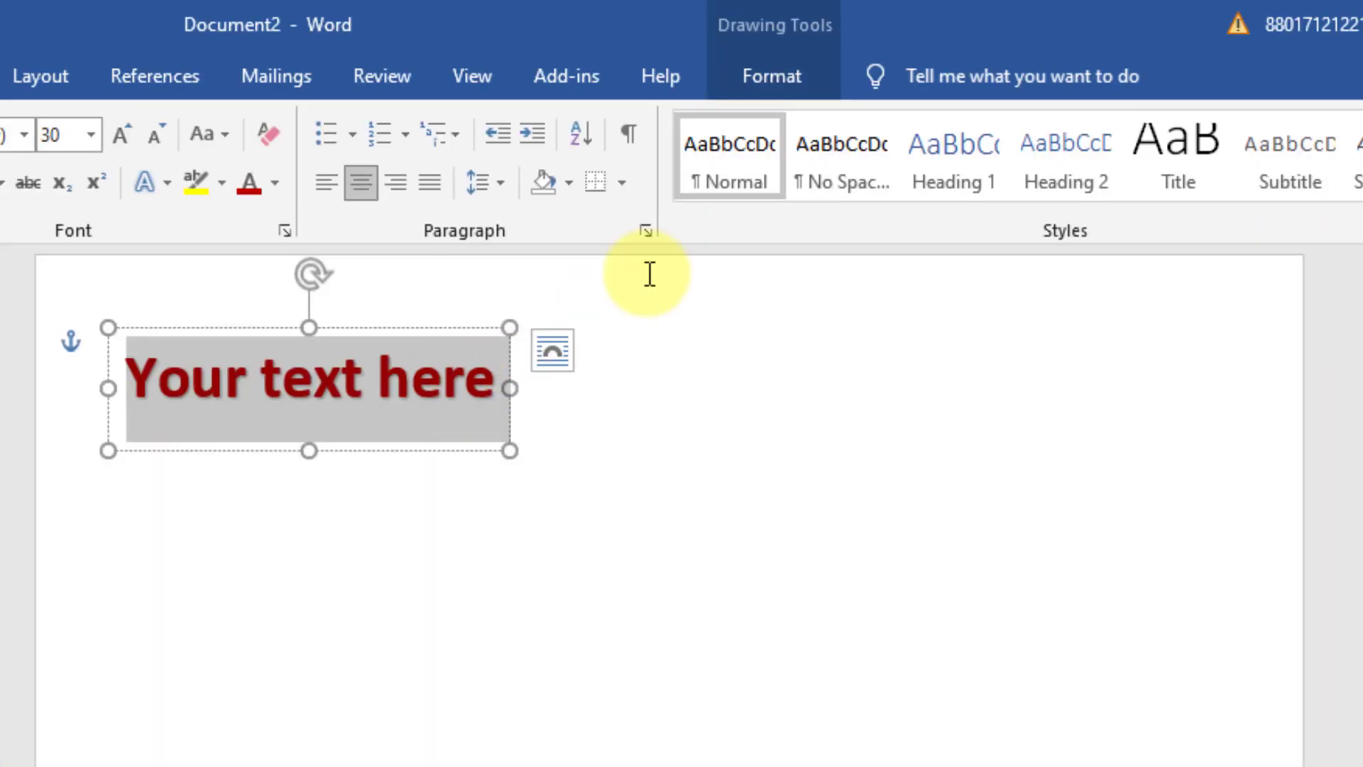
Set the WordArt's text outline to No Outline
{"action": "left_click", "coordinate": [774, 76]}
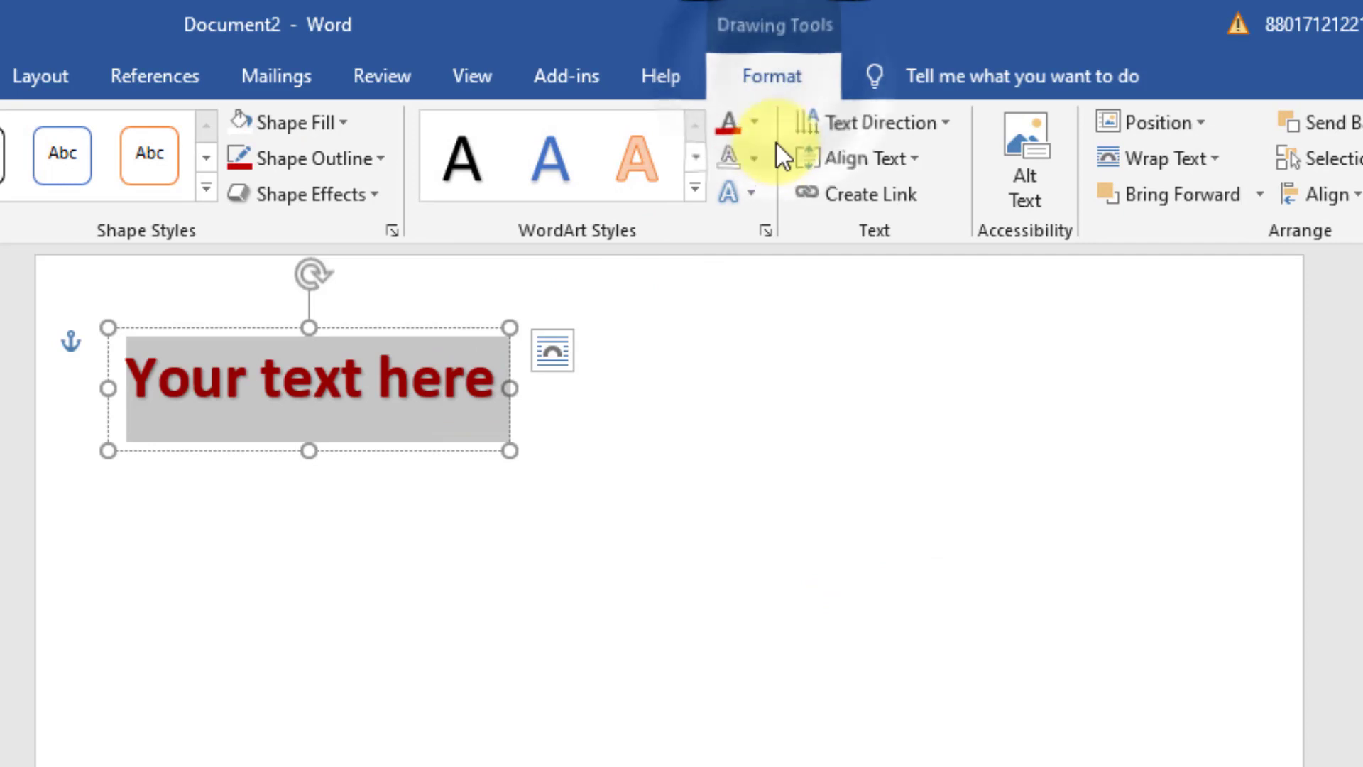
{"action": "left_click", "coordinate": [752, 157]}
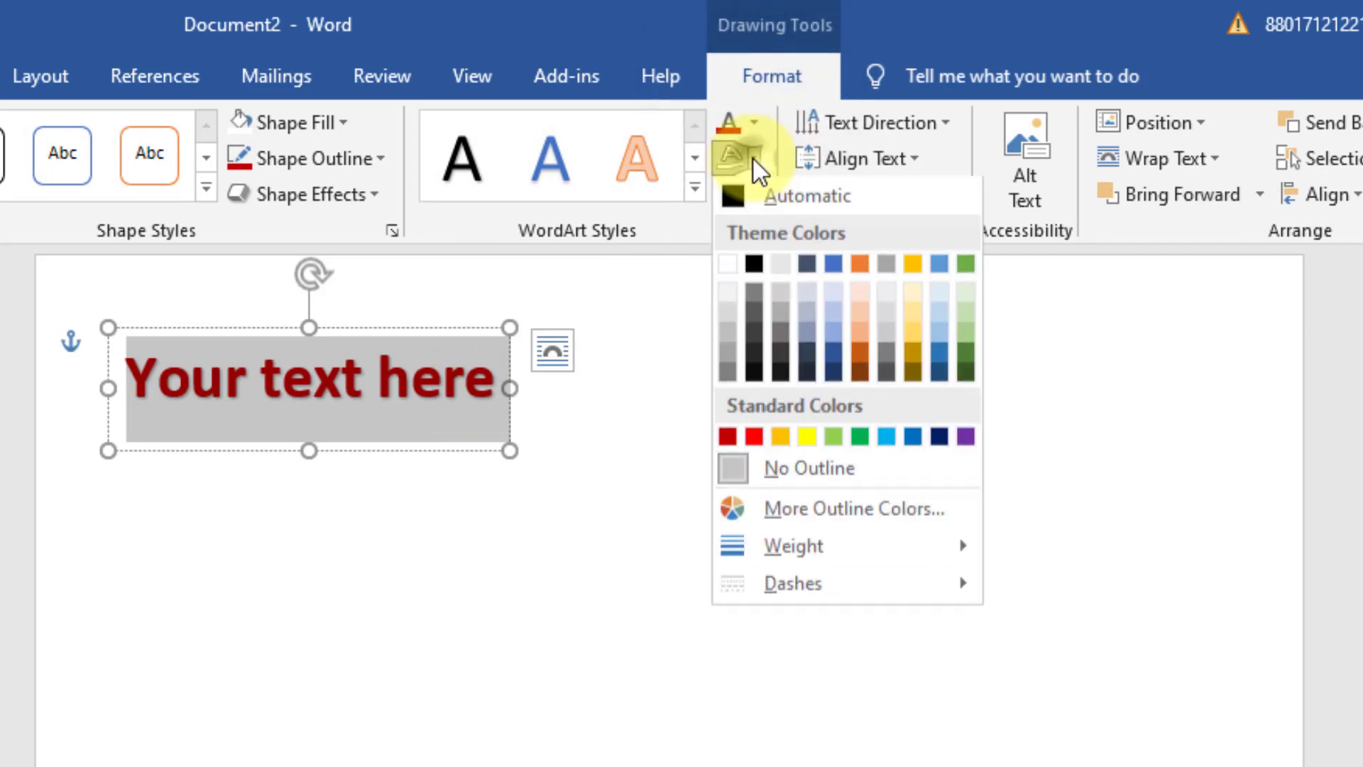
{"action": "left_click", "coordinate": [802, 468]}
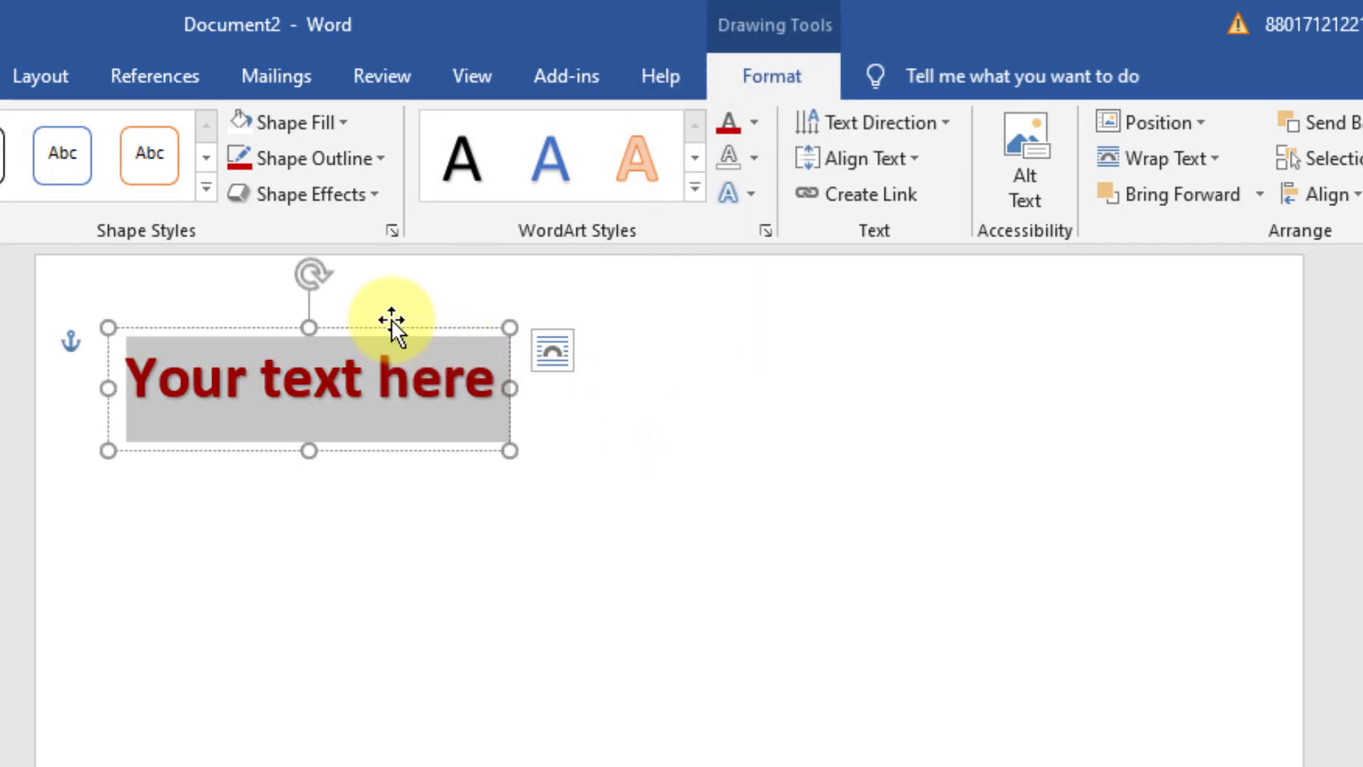
Centre the WordArt, change its text to 'AR MULTIMEDIA COMPUTER', and move it to the page top
{"action": "left_click_drag", "start_coordinate": [400, 324], "coordinate": [759, 325]}
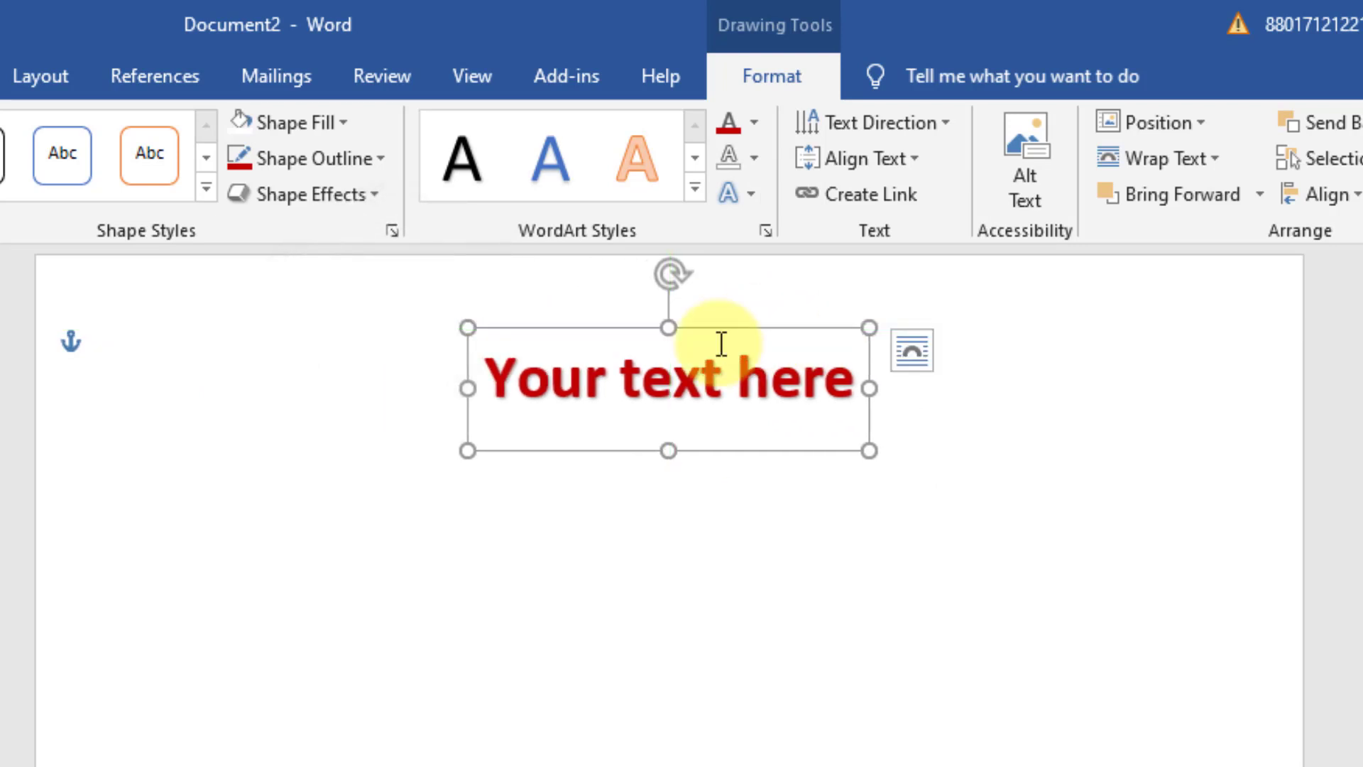
{"action": "left_click_drag", "start_coordinate": [492, 376], "coordinate": [923, 386]}
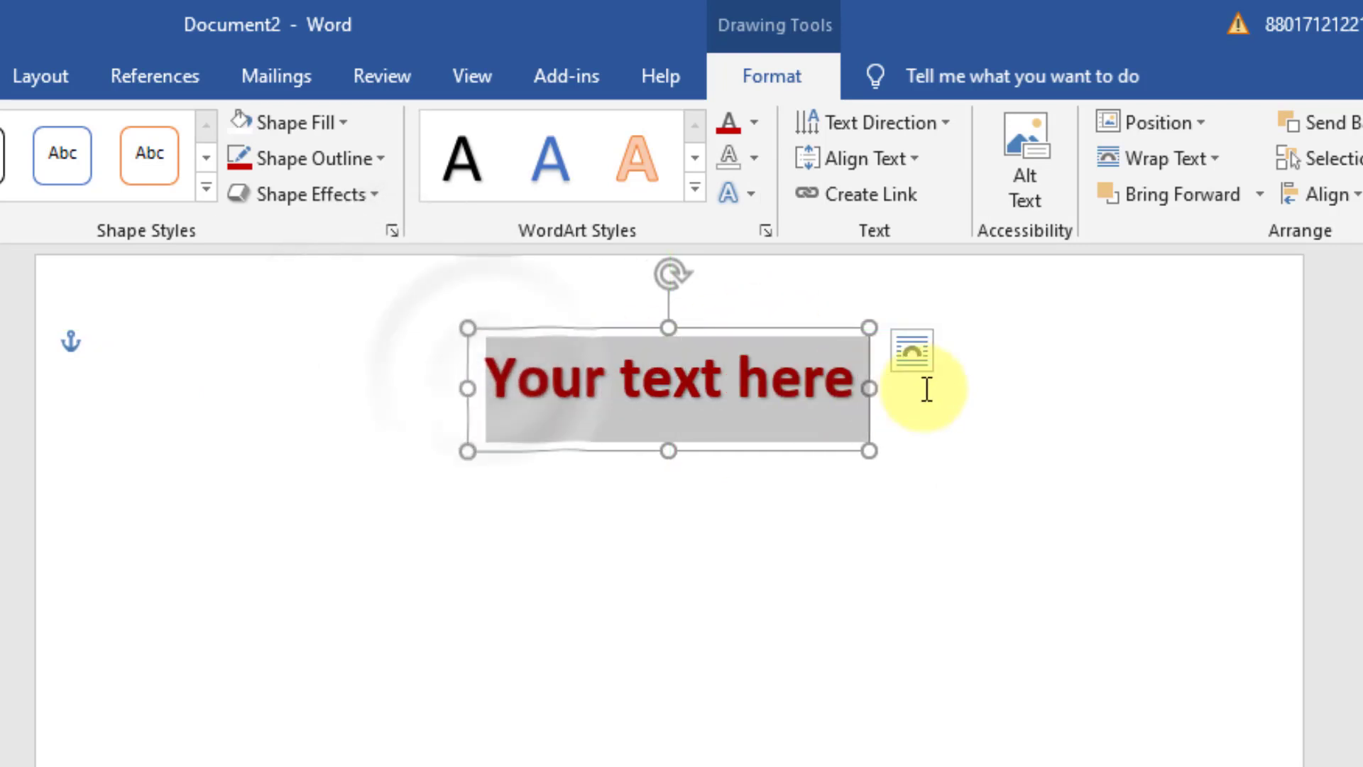
{"action": "type", "text": "AR M"}
{"action": "type", "text": "ULTI"}
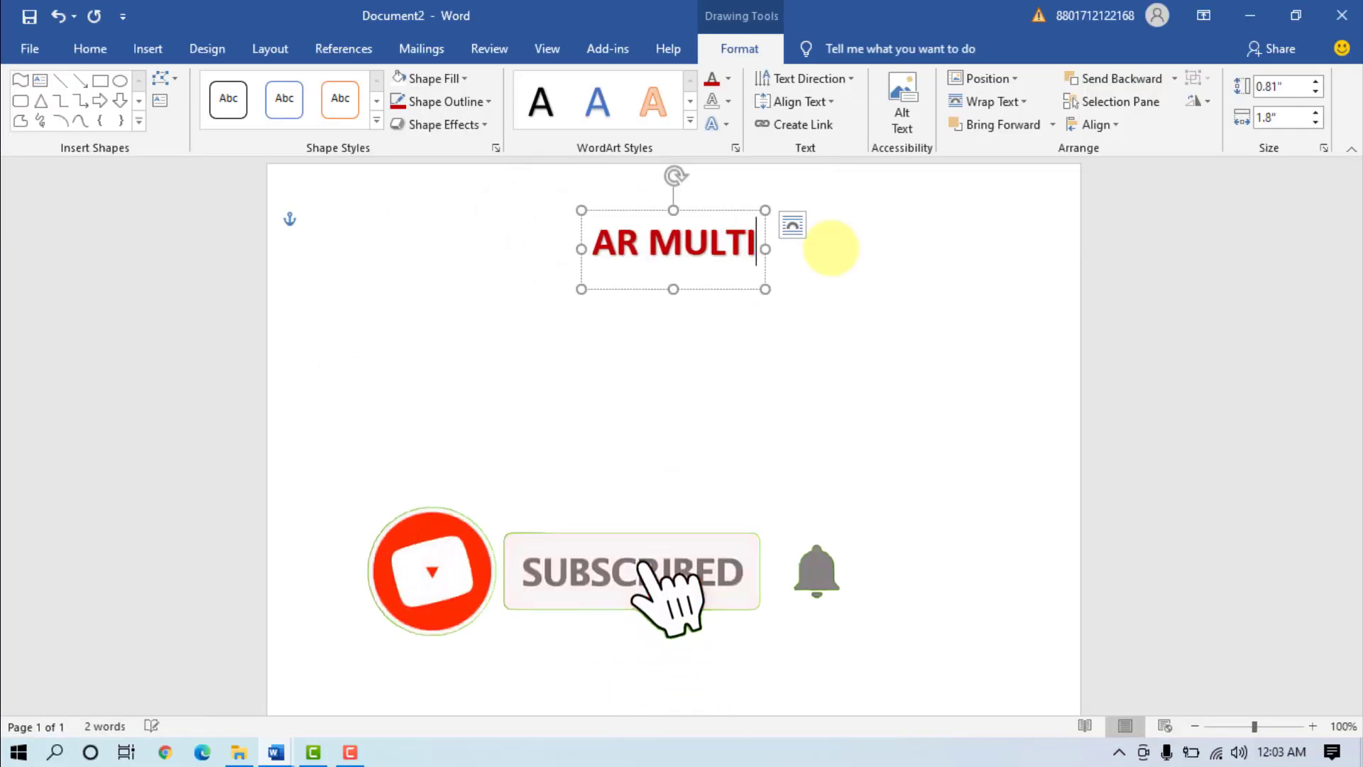
{"action": "type", "text": "MEDIA COMPUTER"}
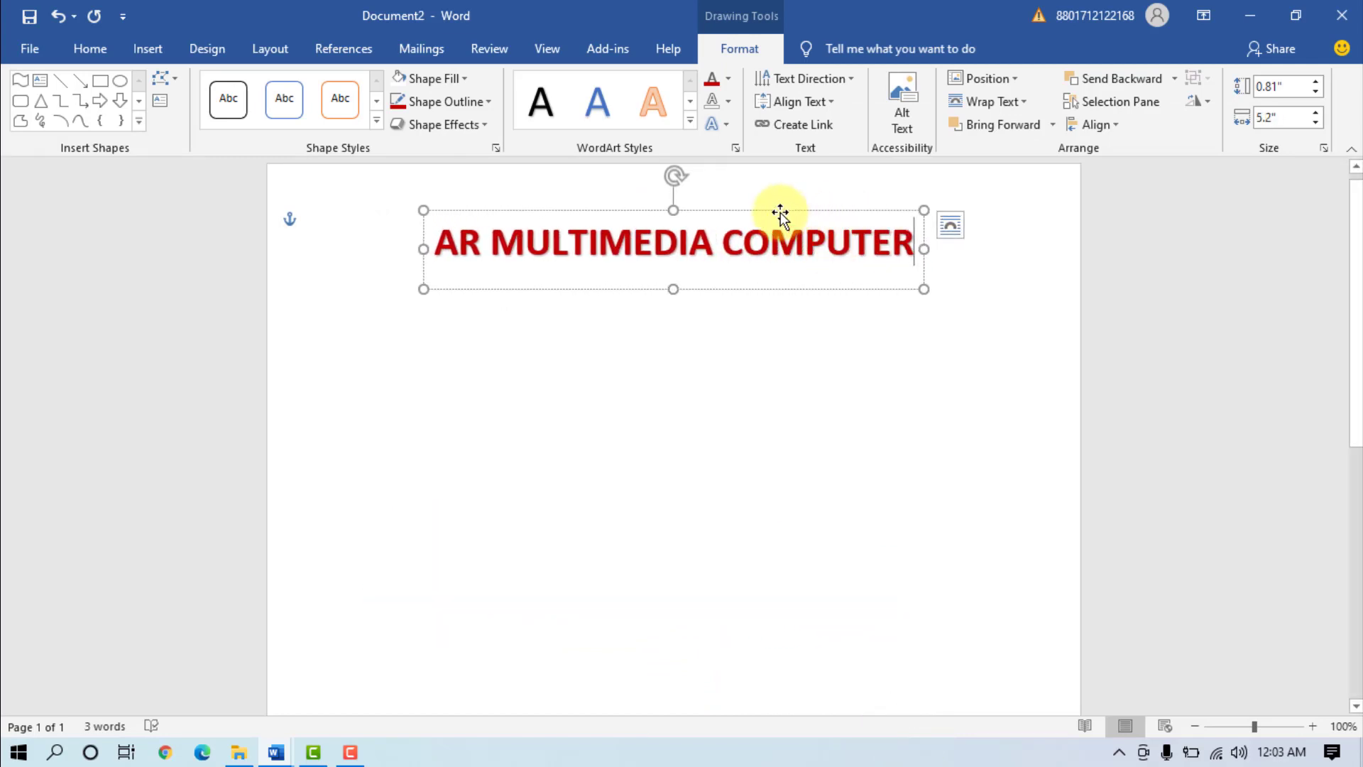
{"action": "left_click_drag", "start_coordinate": [783, 215], "coordinate": [789, 188]}
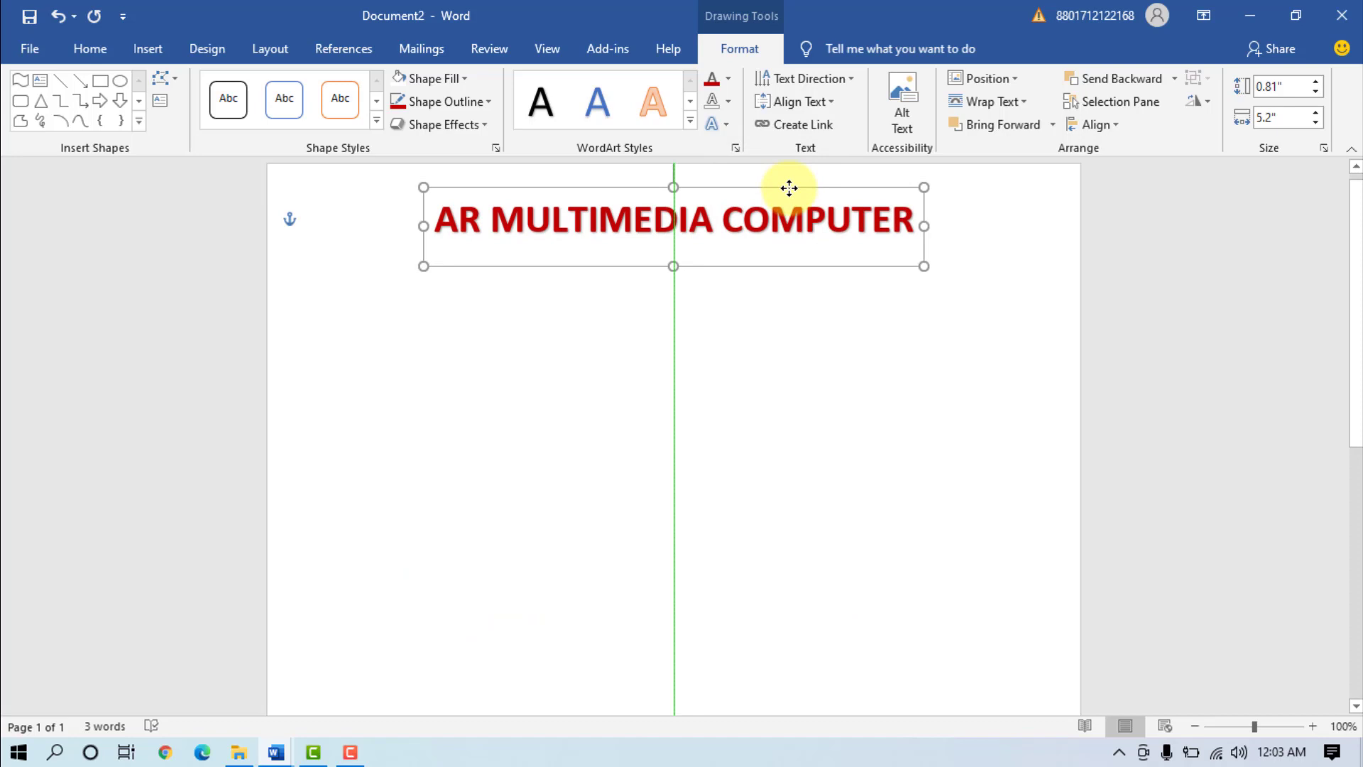
{"action": "left_click", "coordinate": [932, 360]}
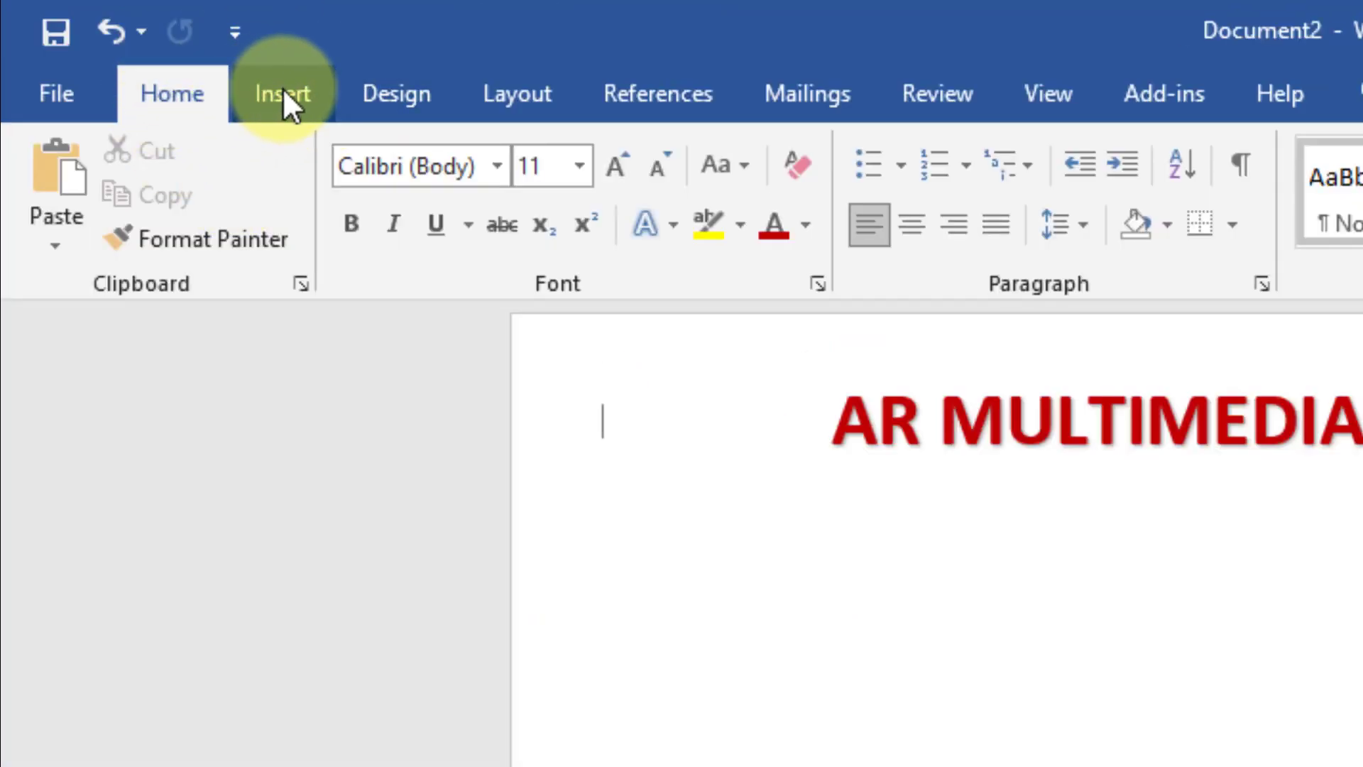
Draw a wide text box, about 7.9 by 0.46 inches, directly under the heading
{"action": "left_click", "coordinate": [284, 92]}
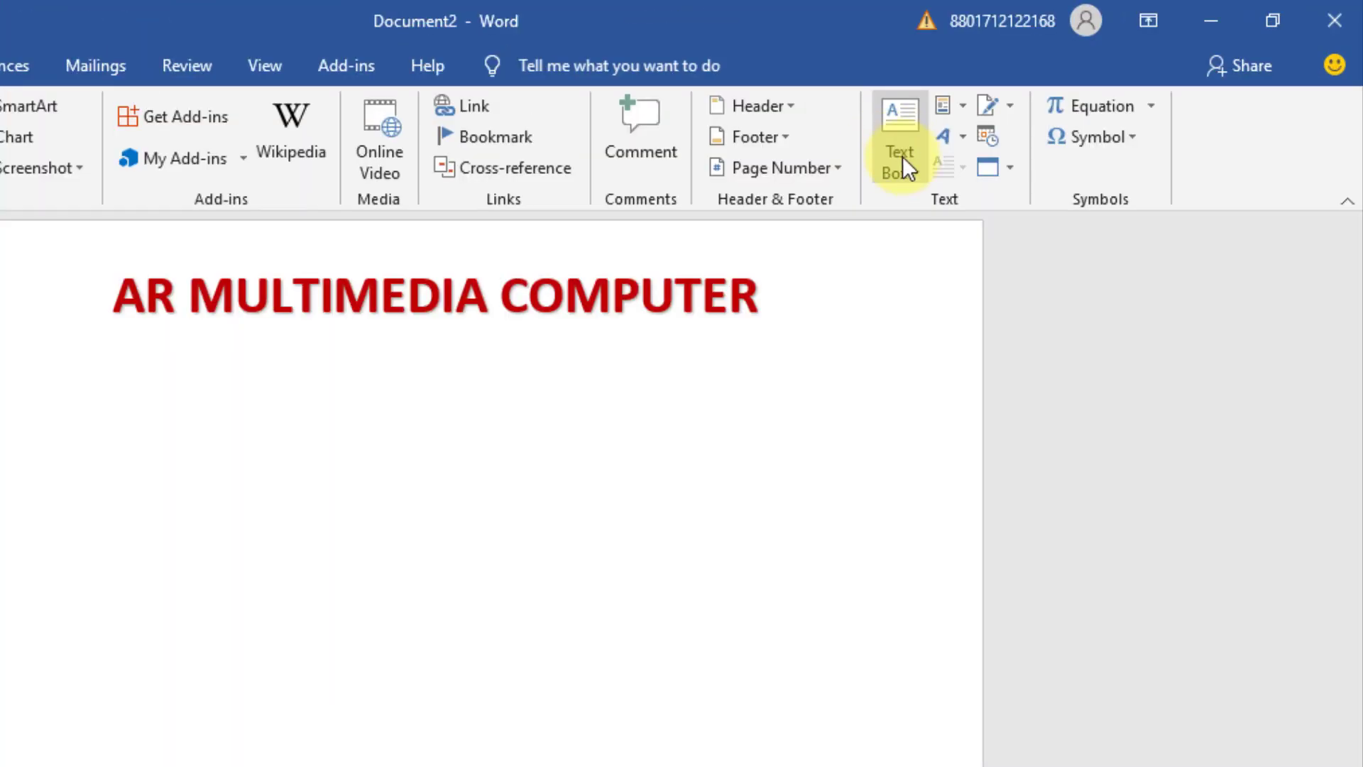
{"action": "left_click", "coordinate": [900, 161]}
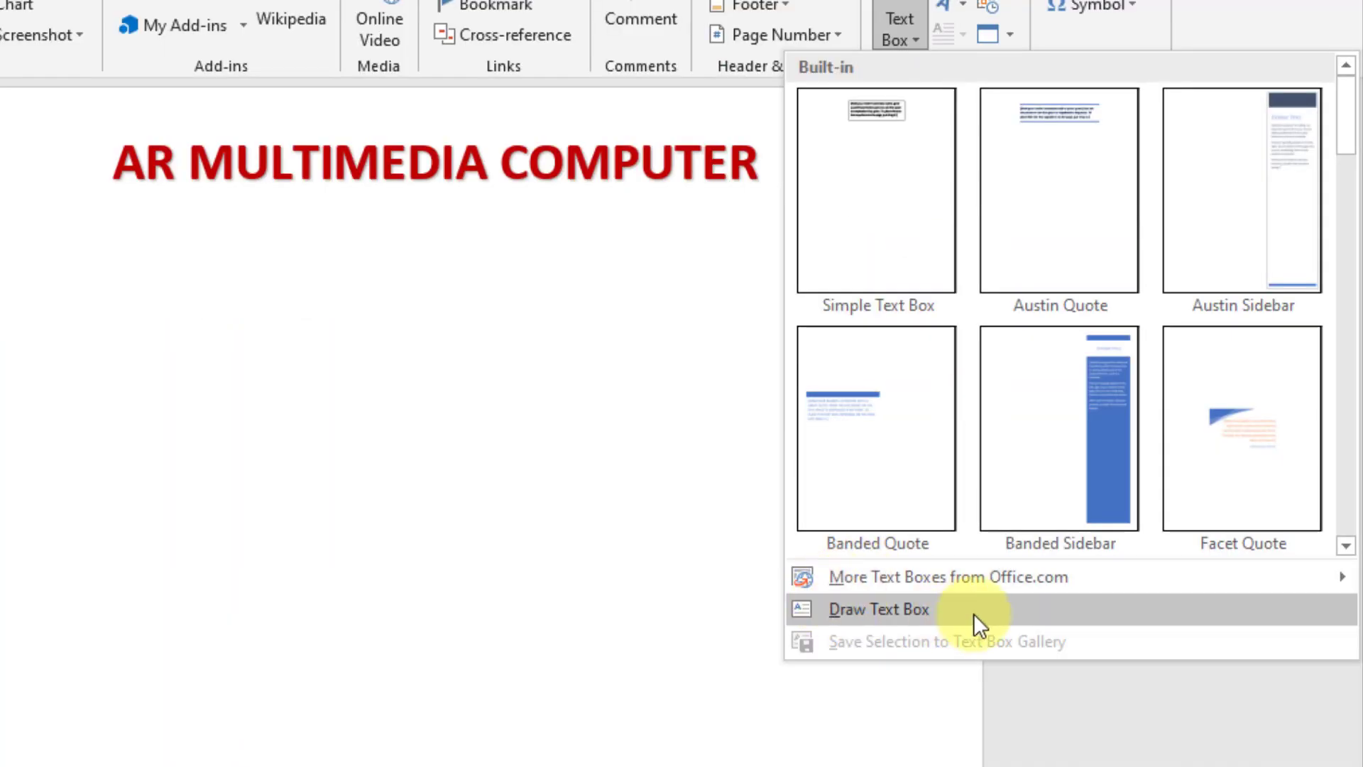
{"action": "left_click", "coordinate": [901, 607]}
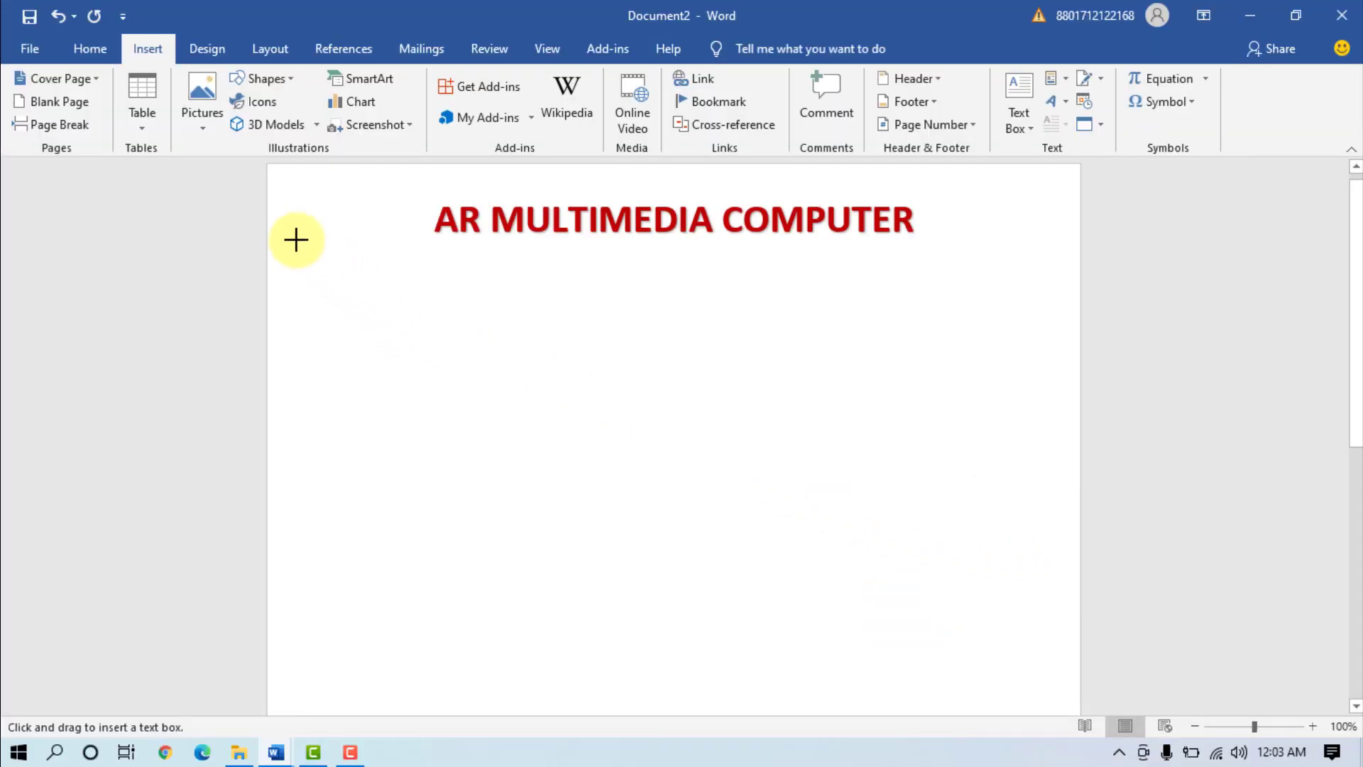
{"action": "left_click_drag", "start_coordinate": [295, 240], "coordinate": [1054, 283]}
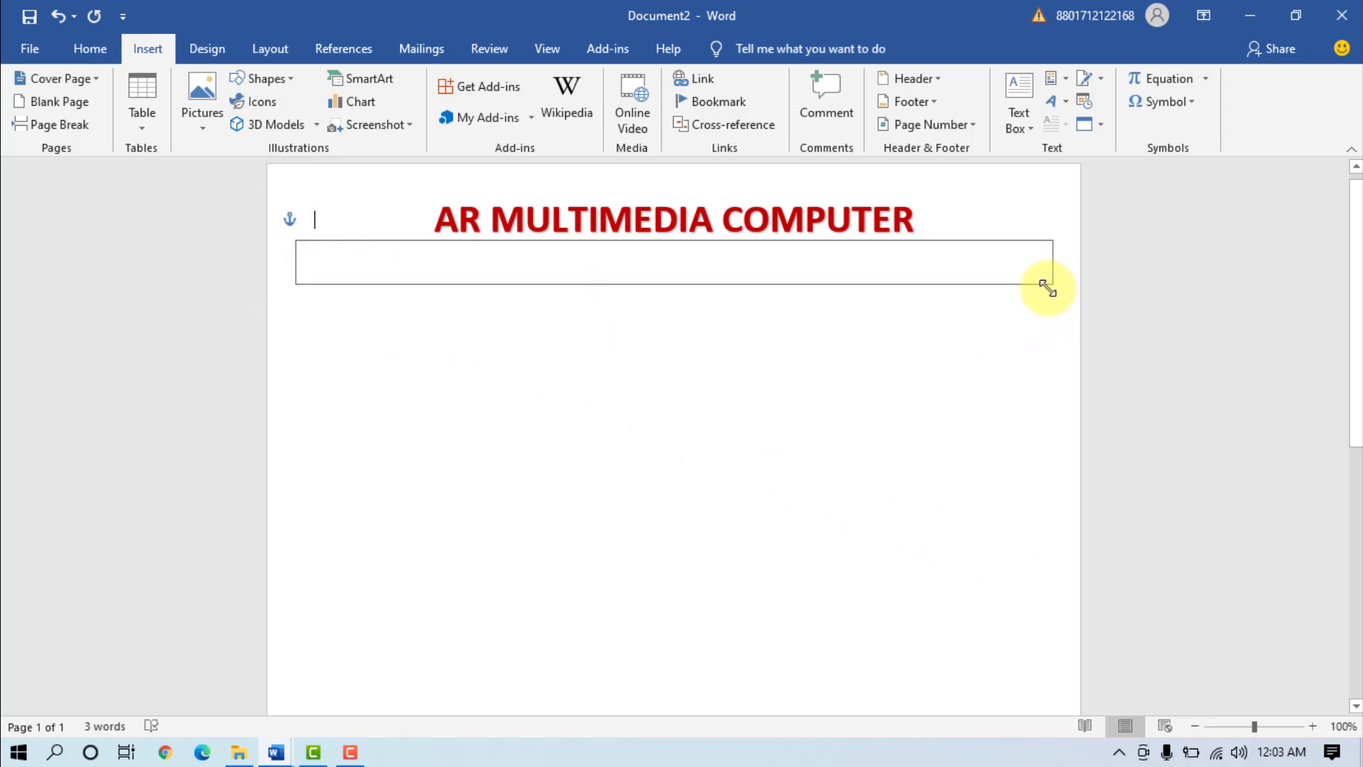
{"action": "left_click_drag", "start_coordinate": [1048, 288], "coordinate": [1048, 288]}
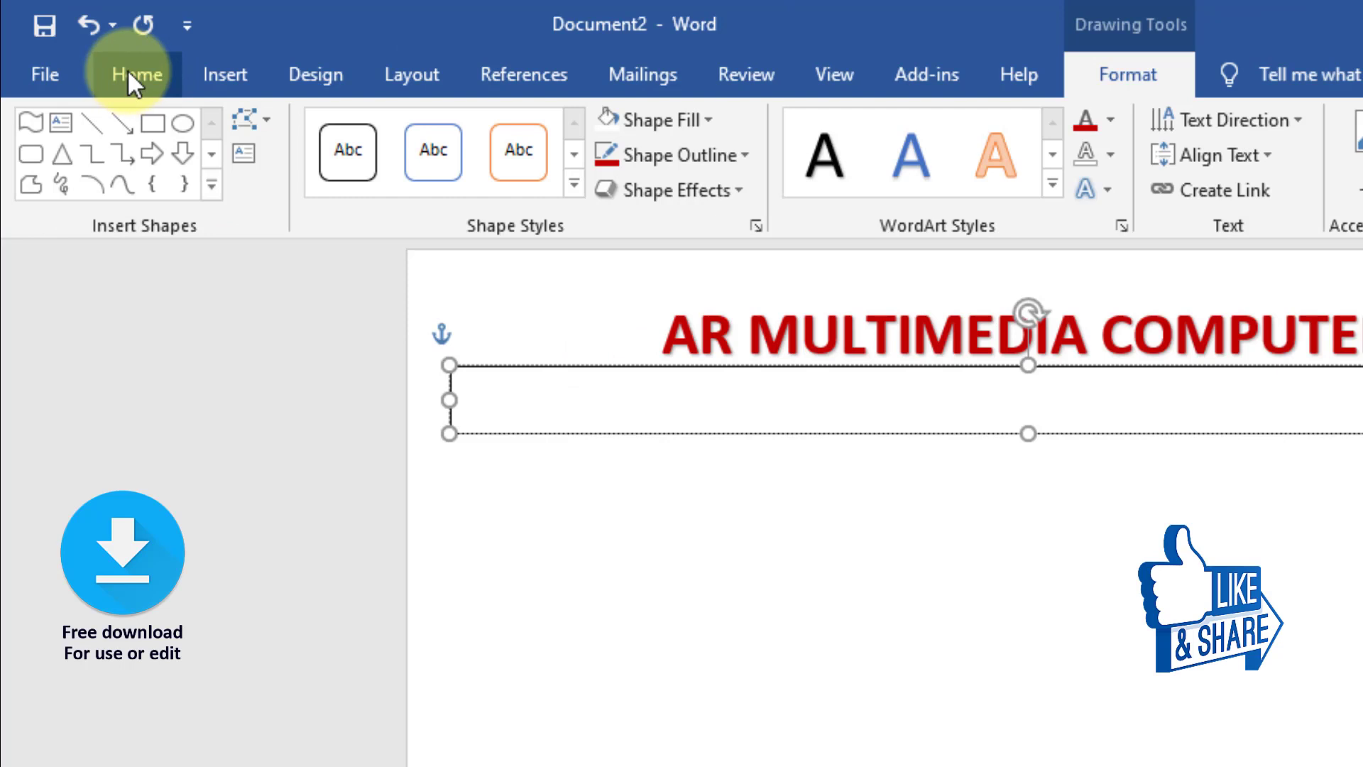
Format the new text box for 14-point, centre-aligned, black text
{"action": "left_click", "coordinate": [85, 47]}
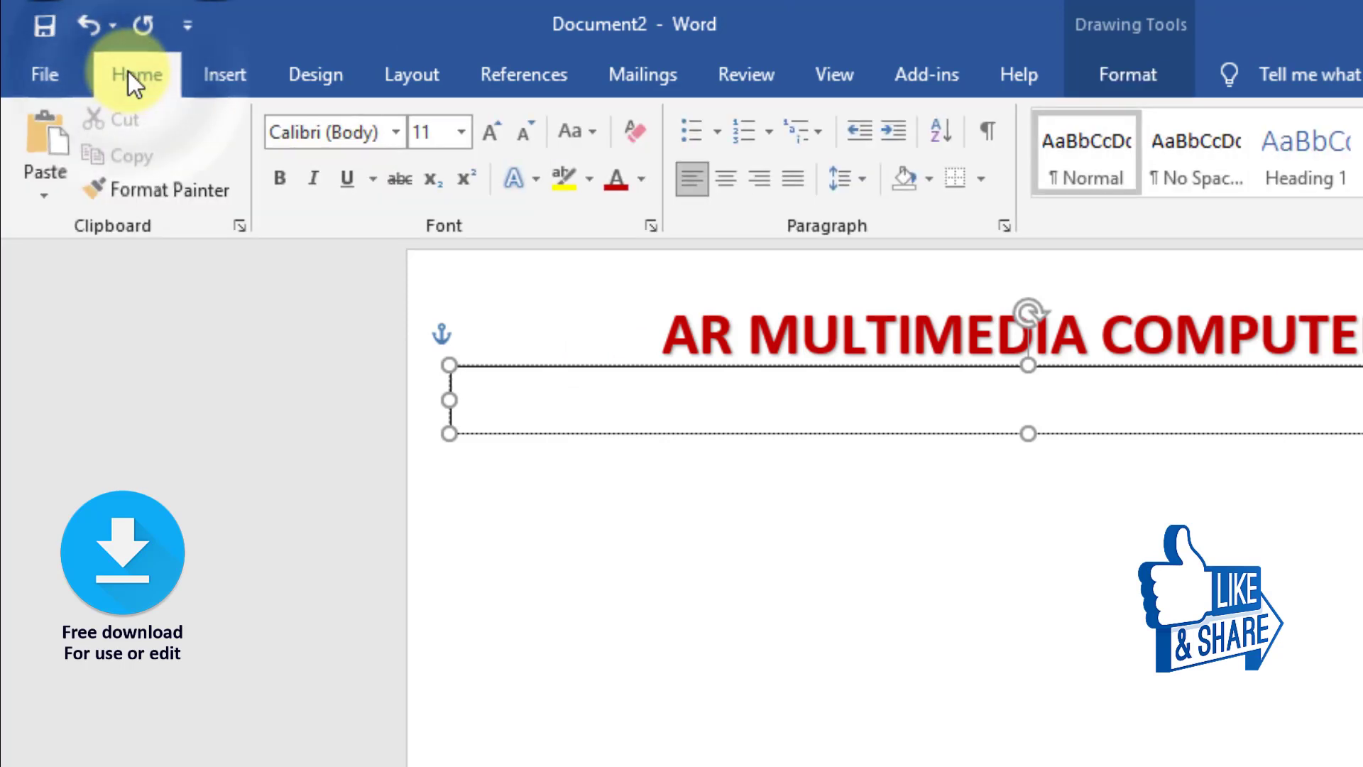
{"action": "left_click", "coordinate": [460, 128]}
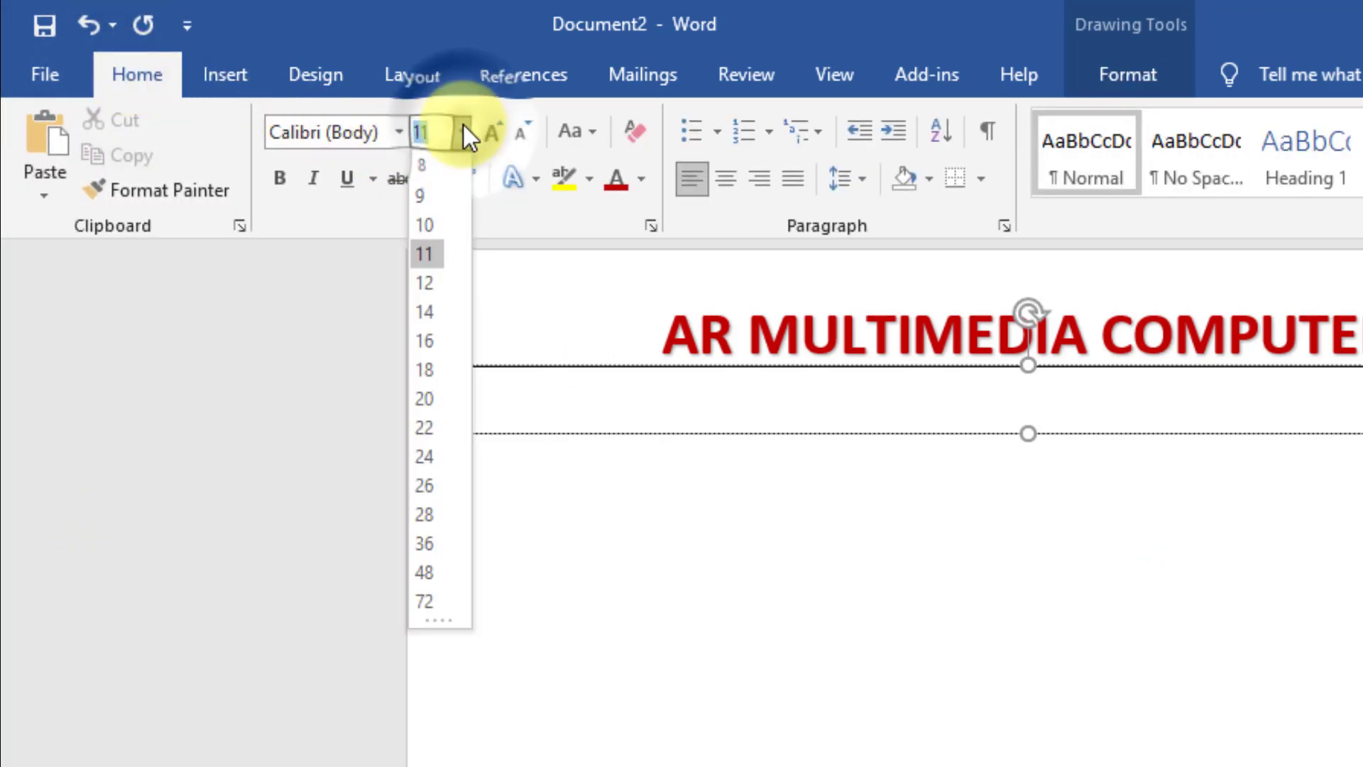
{"action": "left_click", "coordinate": [430, 310]}
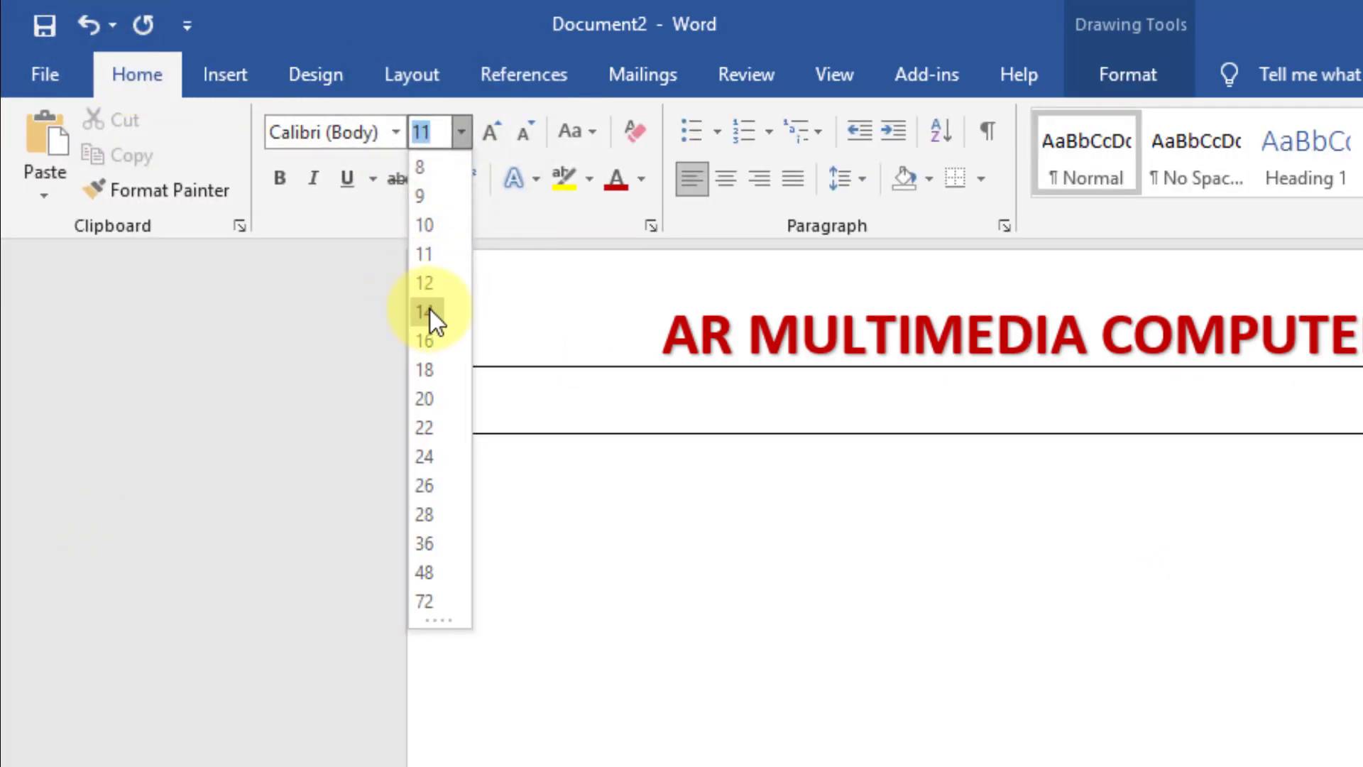
{"action": "left_click", "coordinate": [725, 180]}
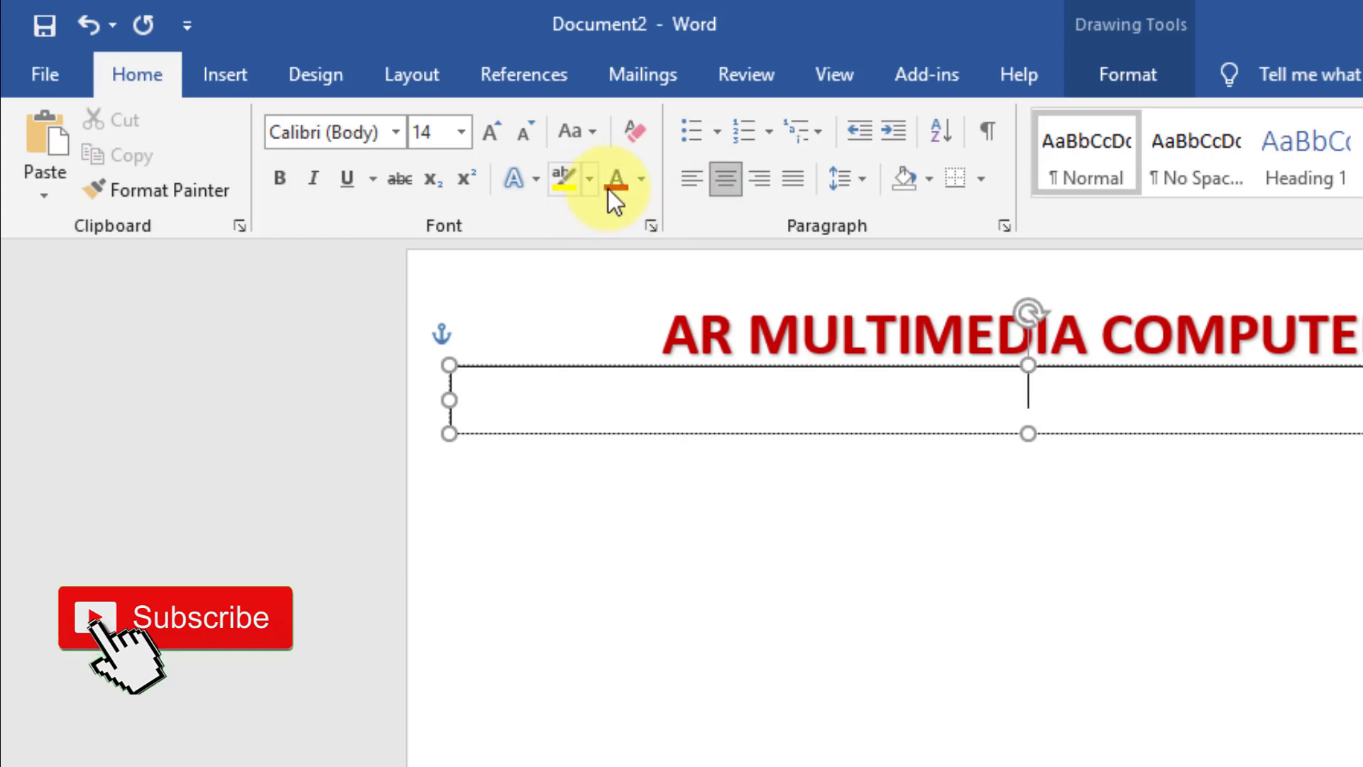
{"action": "left_click", "coordinate": [643, 179]}
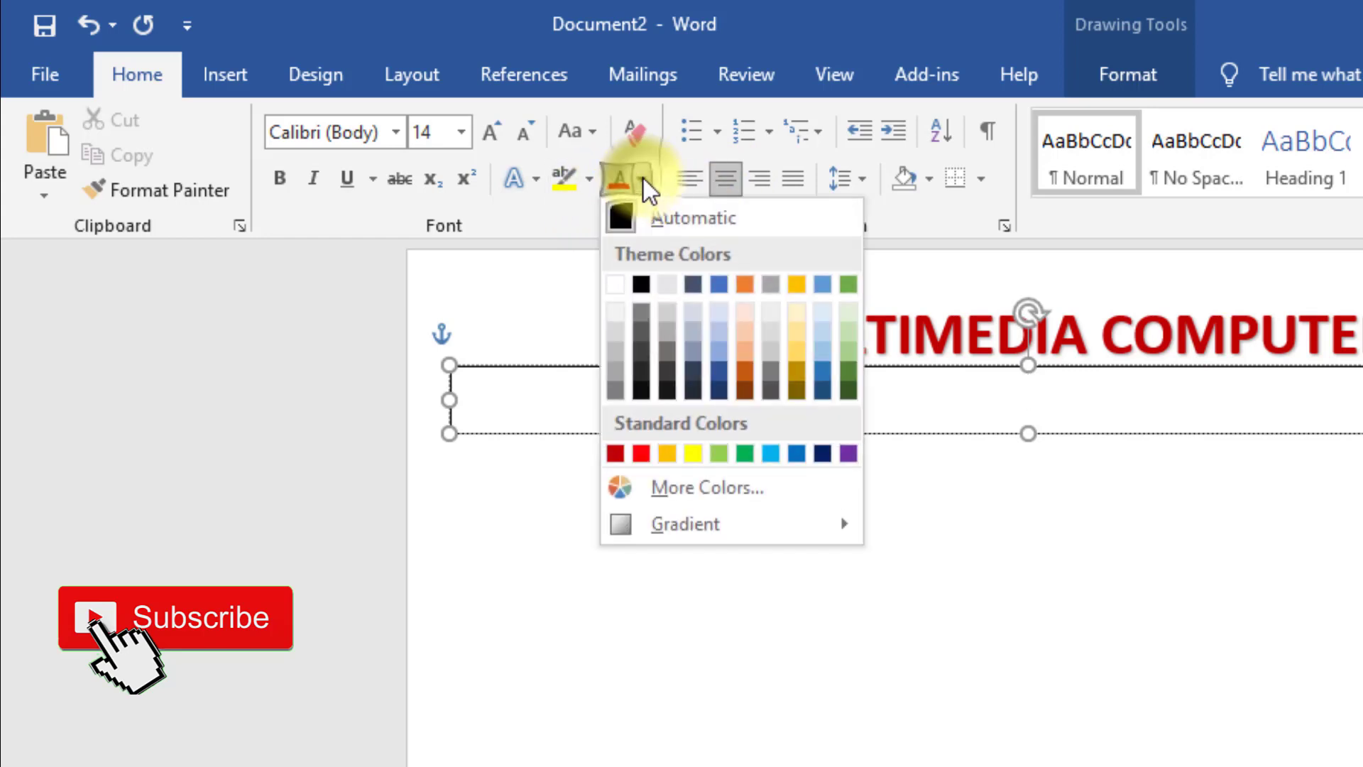
{"action": "left_click", "coordinate": [643, 281]}
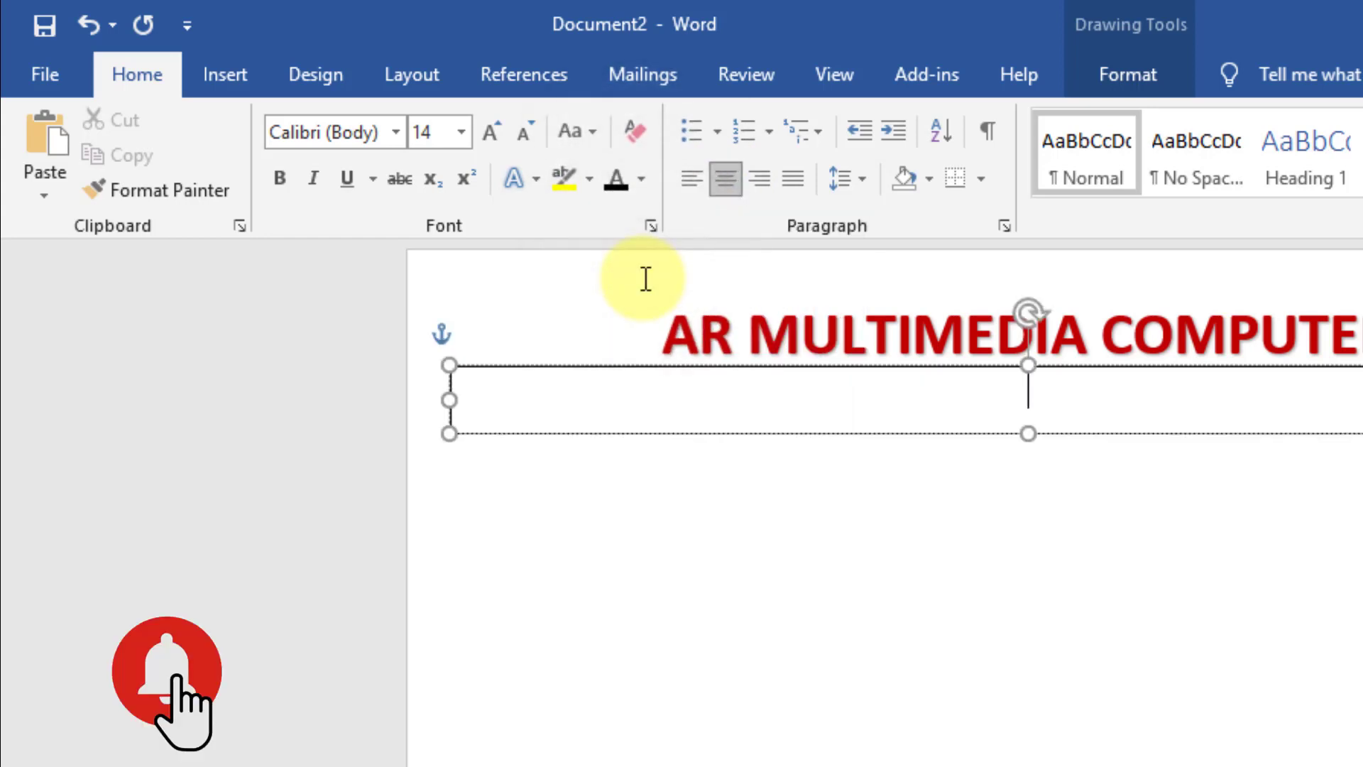
{"action": "left_click", "coordinate": [1145, 71]}
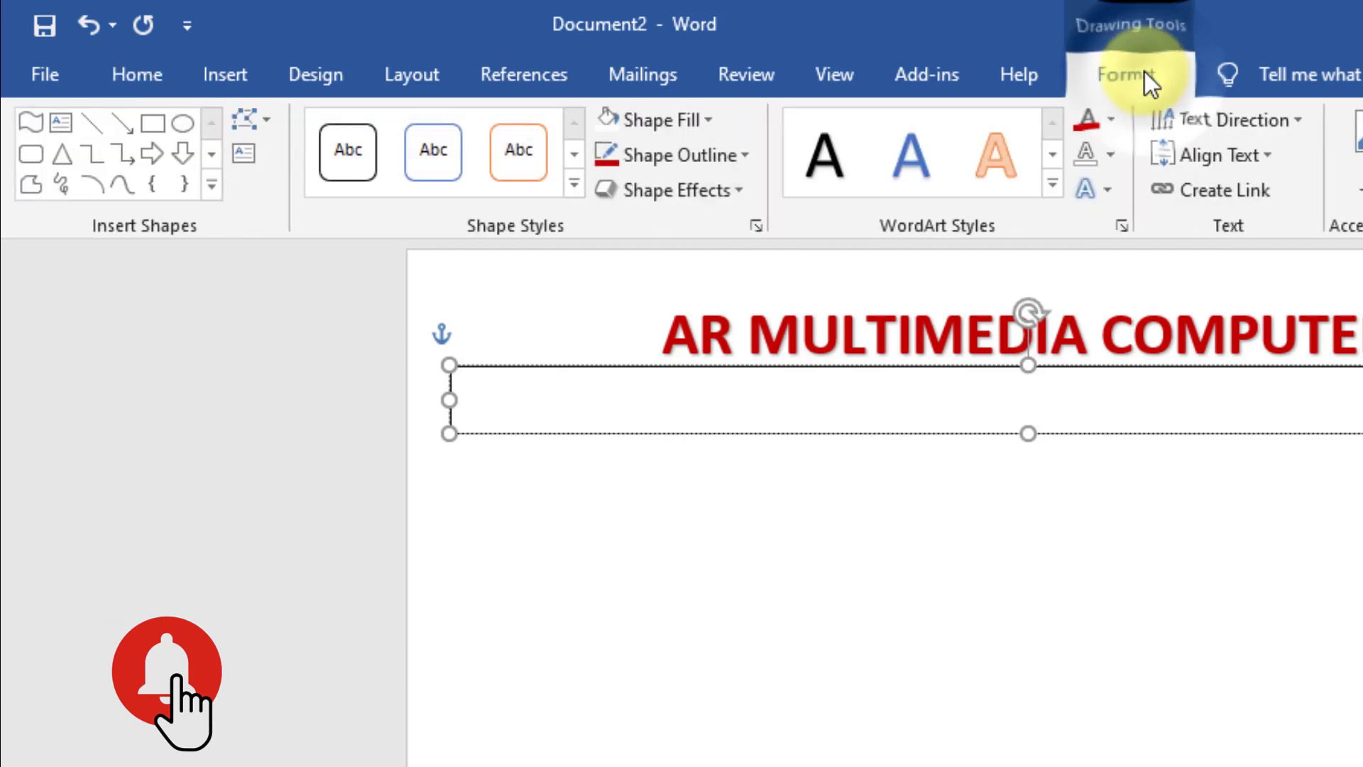
Give the text box under the heading No Fill and No Outline
{"action": "left_click", "coordinate": [710, 121]}
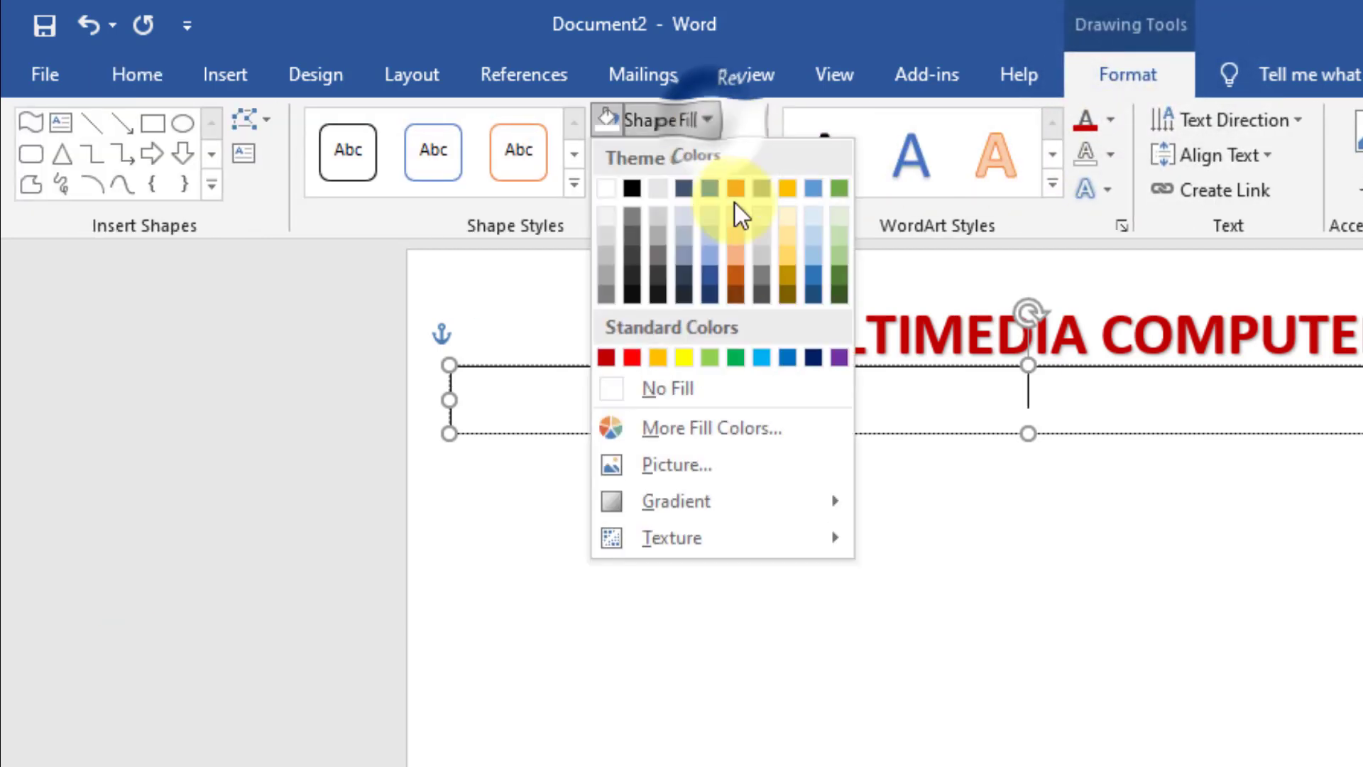
{"action": "left_click", "coordinate": [675, 387]}
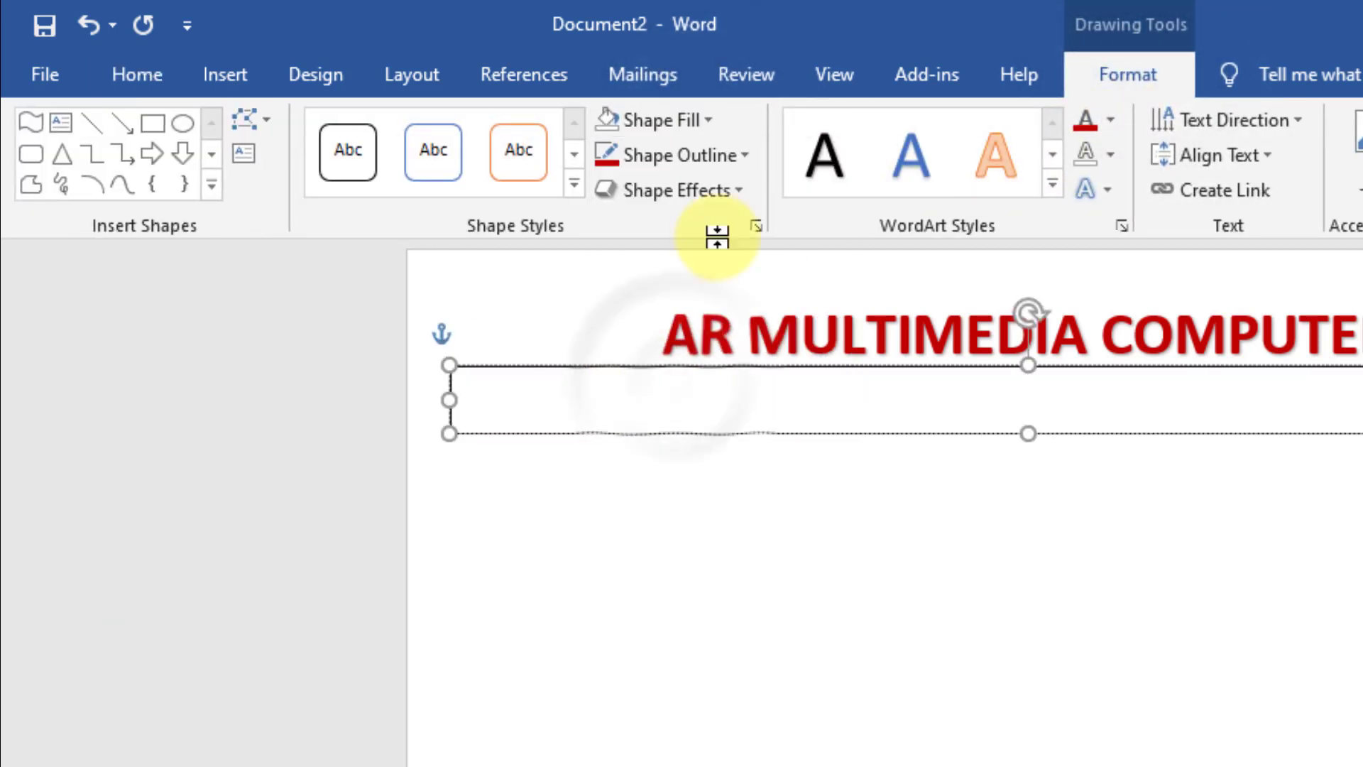
{"action": "left_click", "coordinate": [748, 156]}
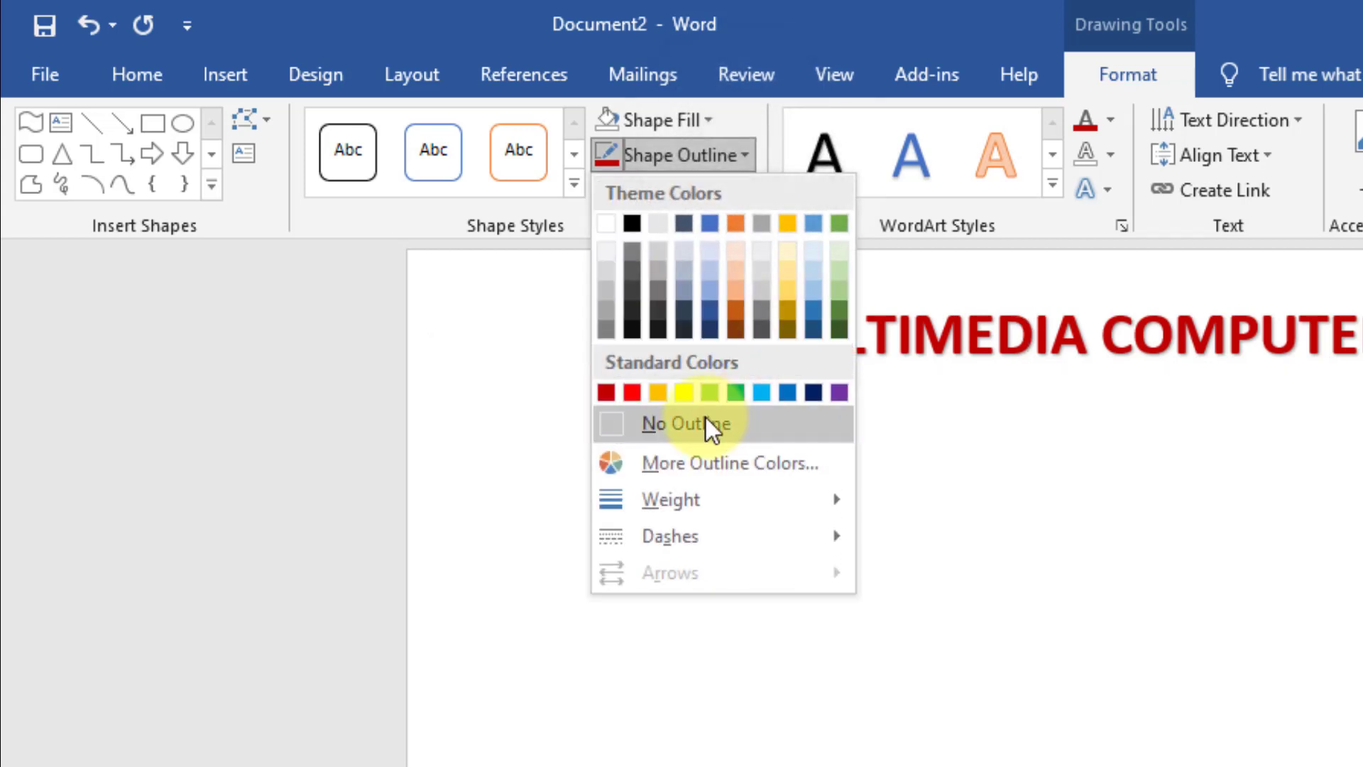
{"action": "left_click", "coordinate": [682, 423]}
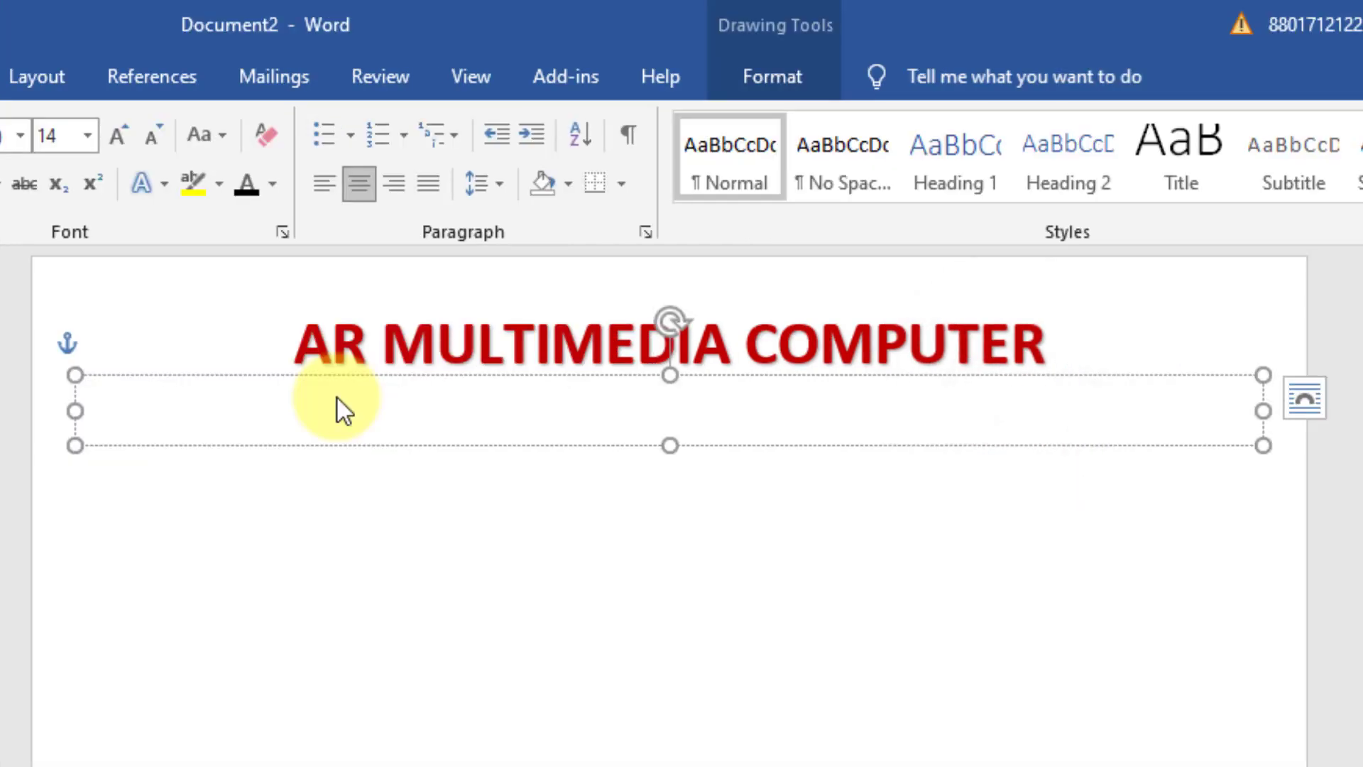
Enter '(A Computer Training Institute at Sylhet in Bangladesh)' in the box and select the whole box
{"action": "type", "text": "(A Computer "}
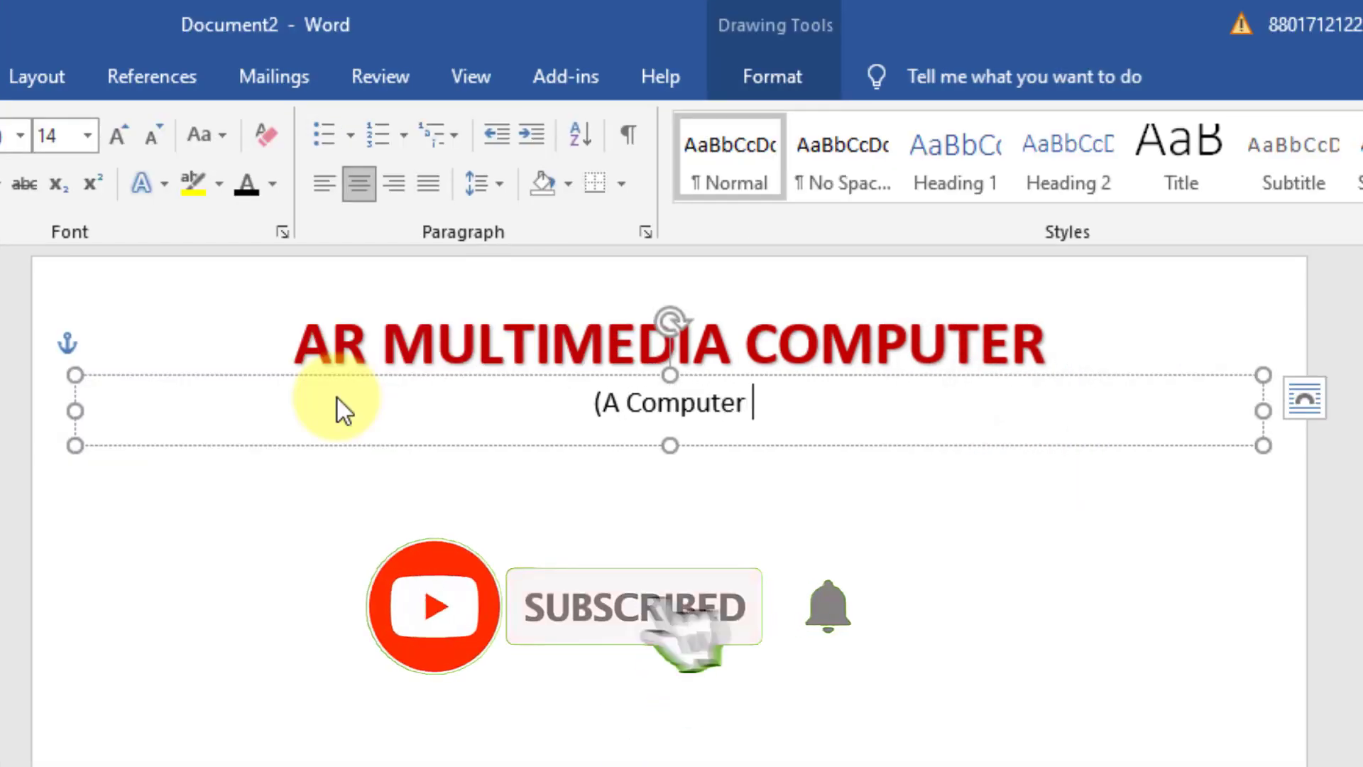
{"action": "type", "text": "Training Instit"}
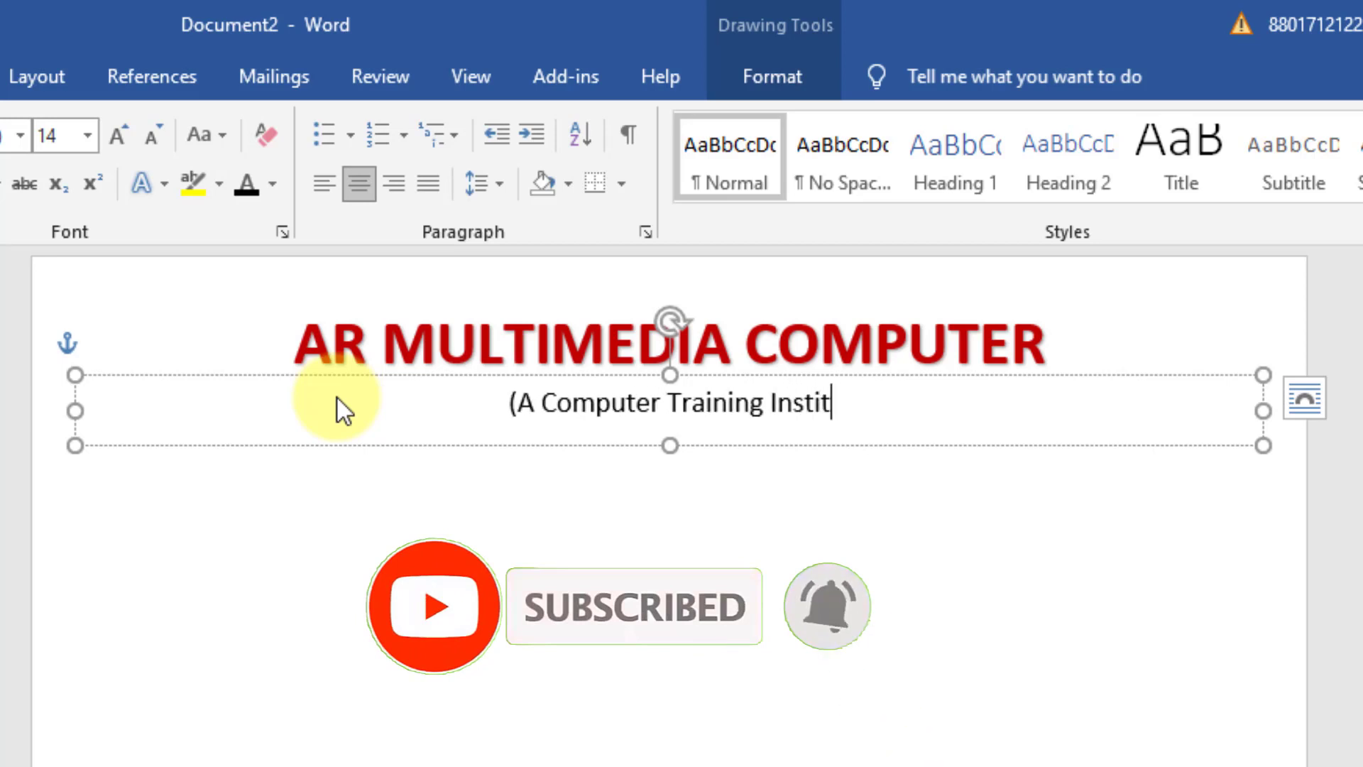
{"action": "type", "text": "ute at Sylhet i"}
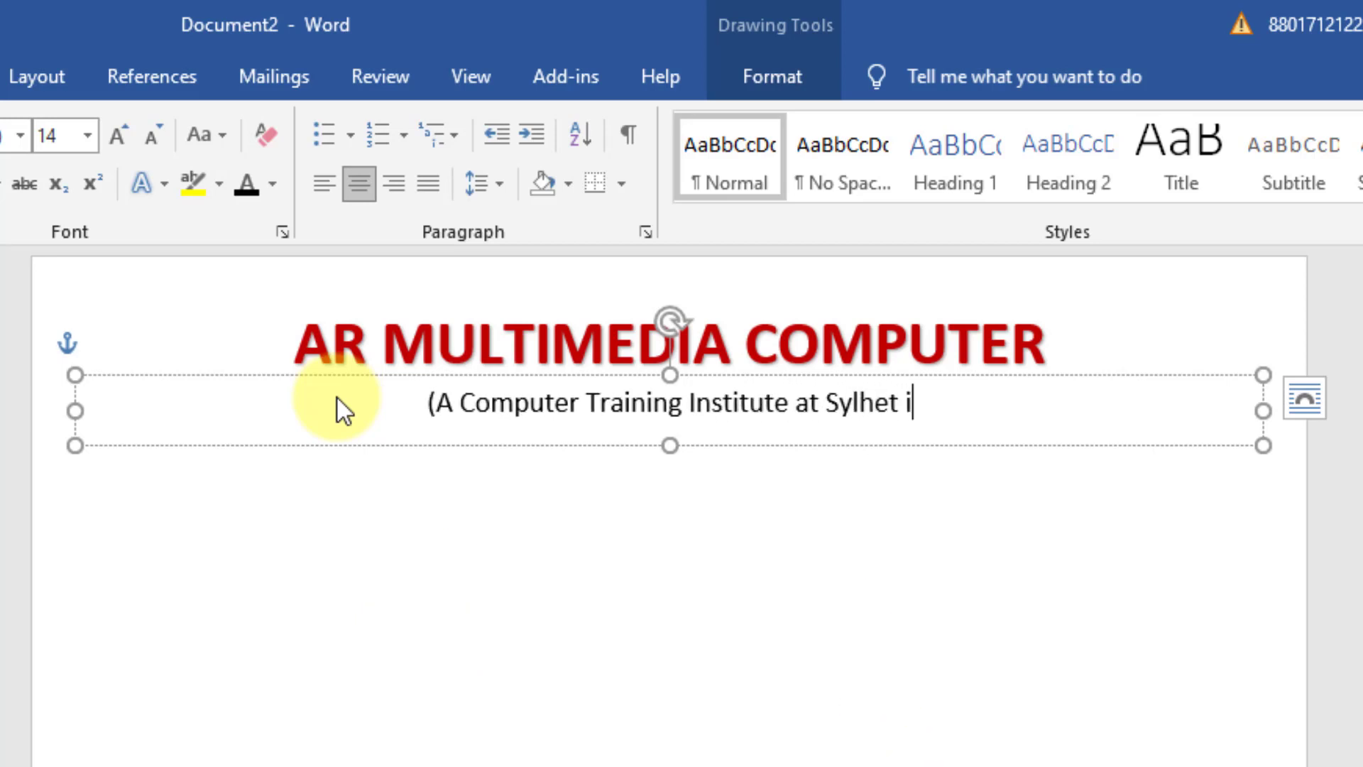
{"action": "type", "text": "n Bangladesh)"}
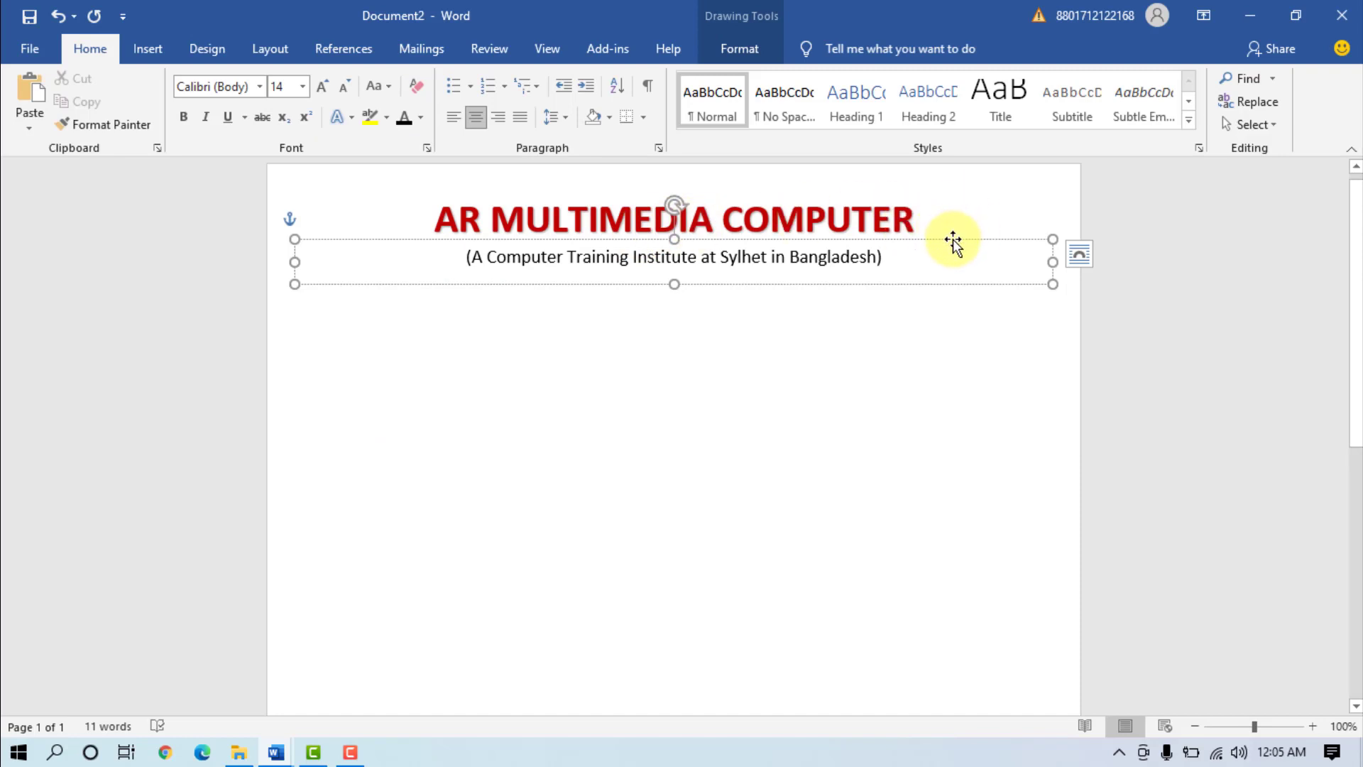
{"action": "left_click", "coordinate": [952, 241]}
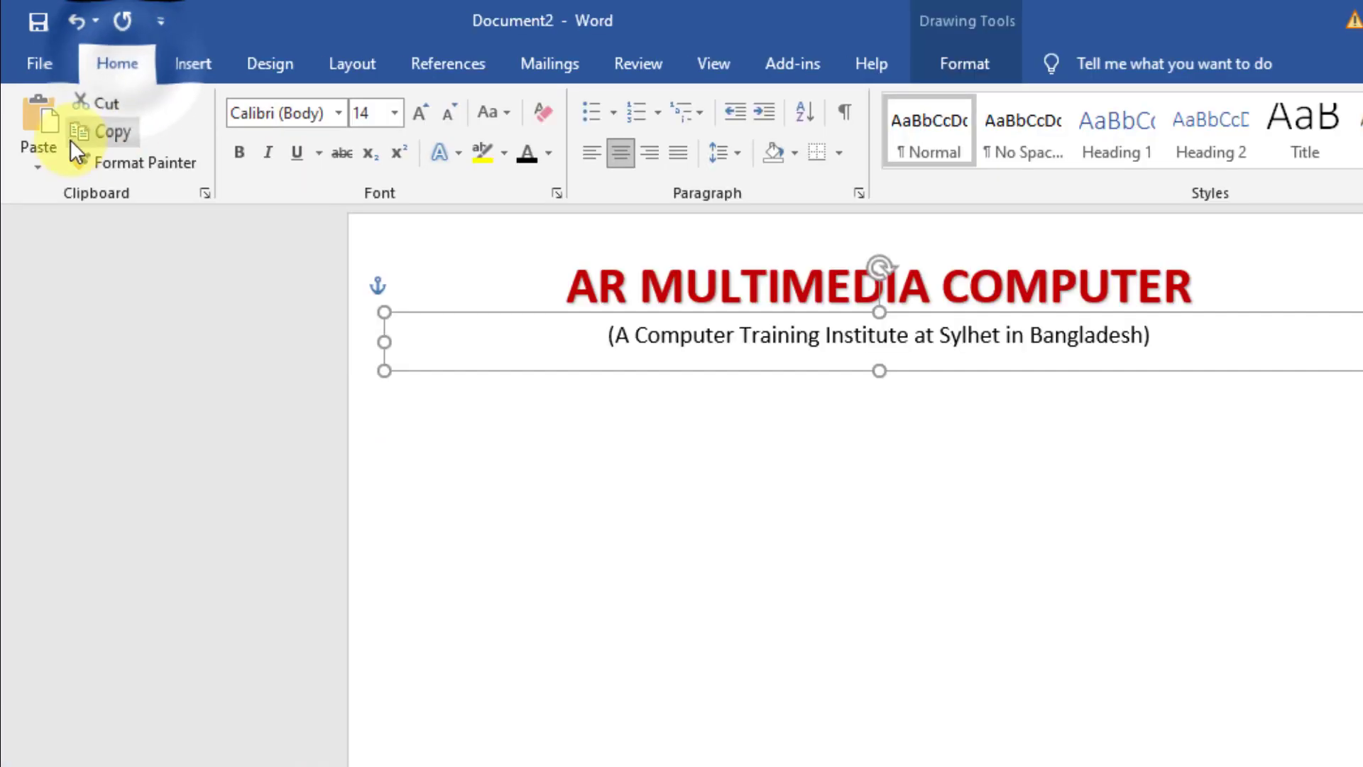
Duplicate the subtitle box below it and replace its text with the institute's phone and two mobile numbers
{"action": "key", "text": "ctrl+c"}
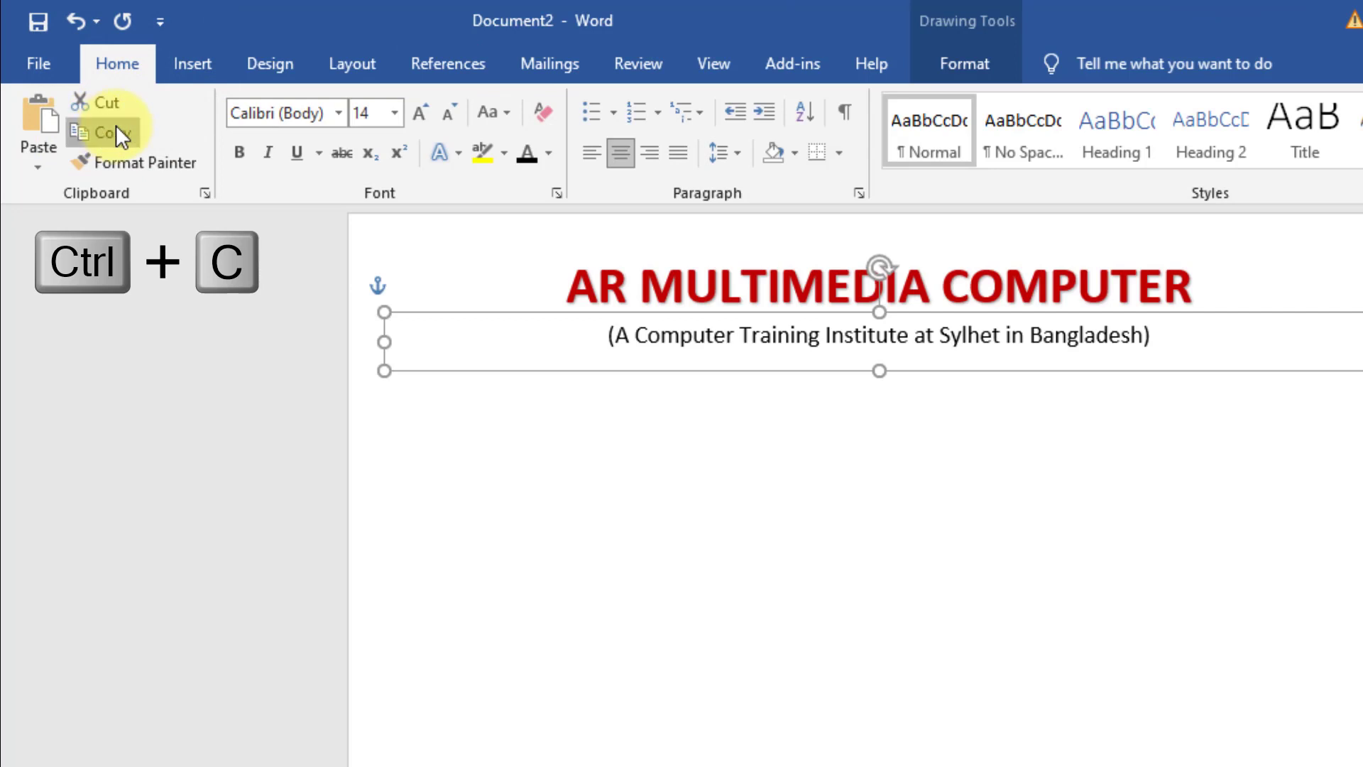
{"action": "key", "text": "ctrl+v"}
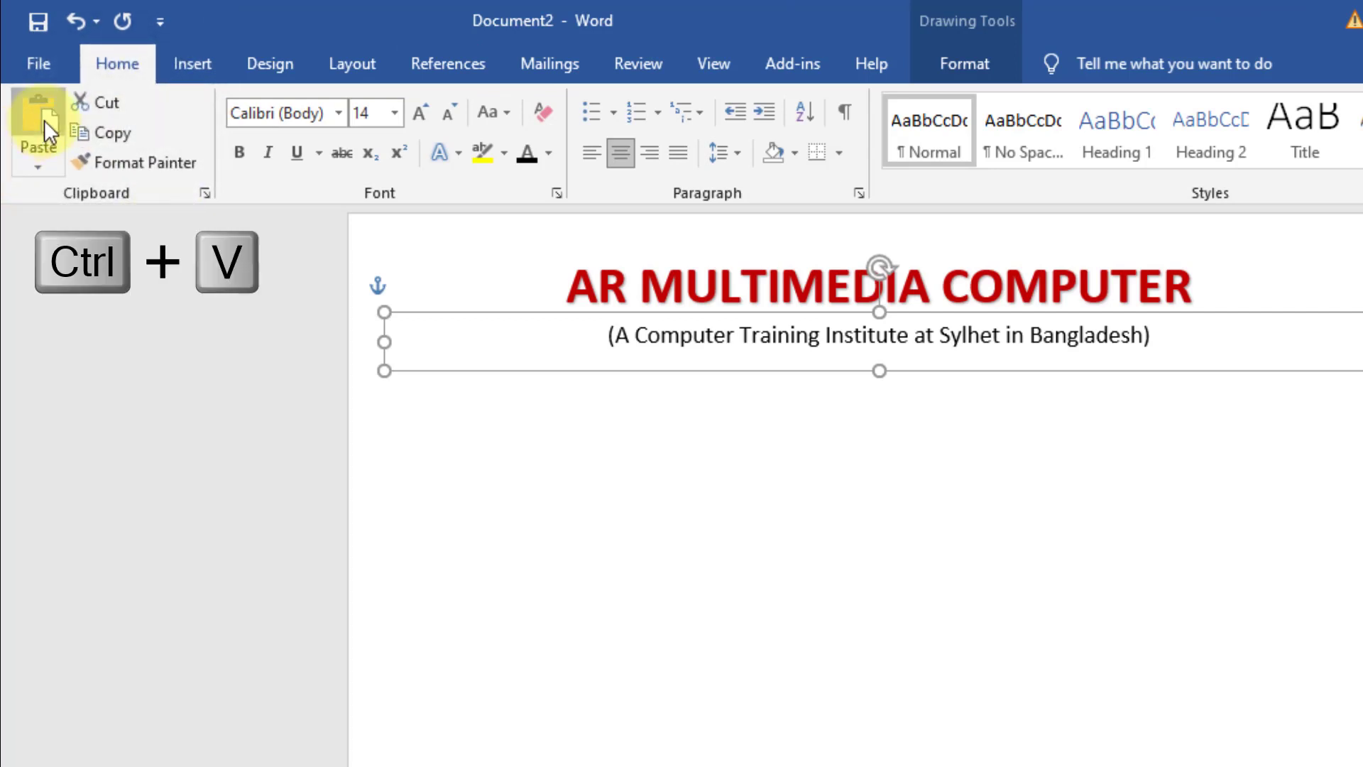
{"action": "mouse_move", "coordinate": [1210, 337]}
{"action": "left_mouse_down"}
{"action": "mouse_move", "coordinate": [1207, 364]}
{"action": "mouse_move", "coordinate": [1191, 342]}
{"action": "left_mouse_up"}
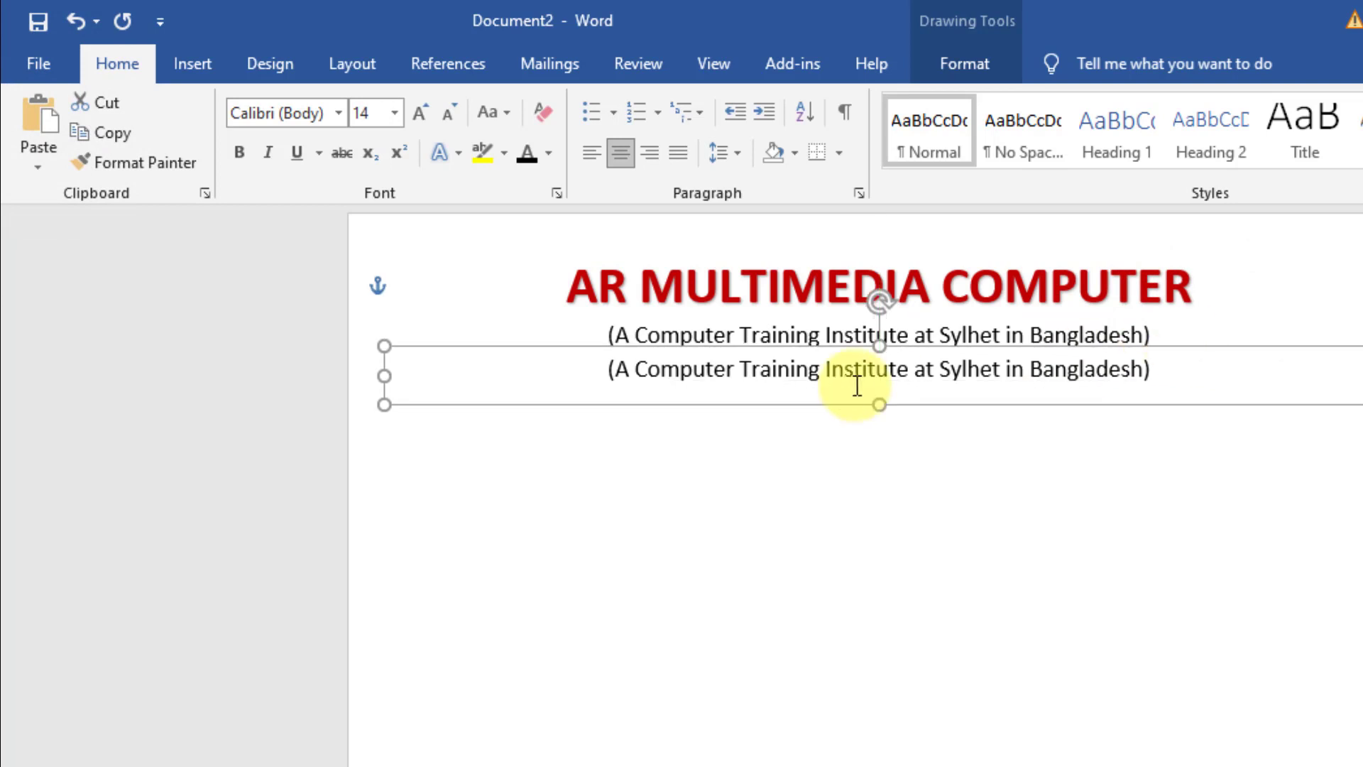
{"action": "left_click_drag", "start_coordinate": [617, 368], "coordinate": [1161, 372]}
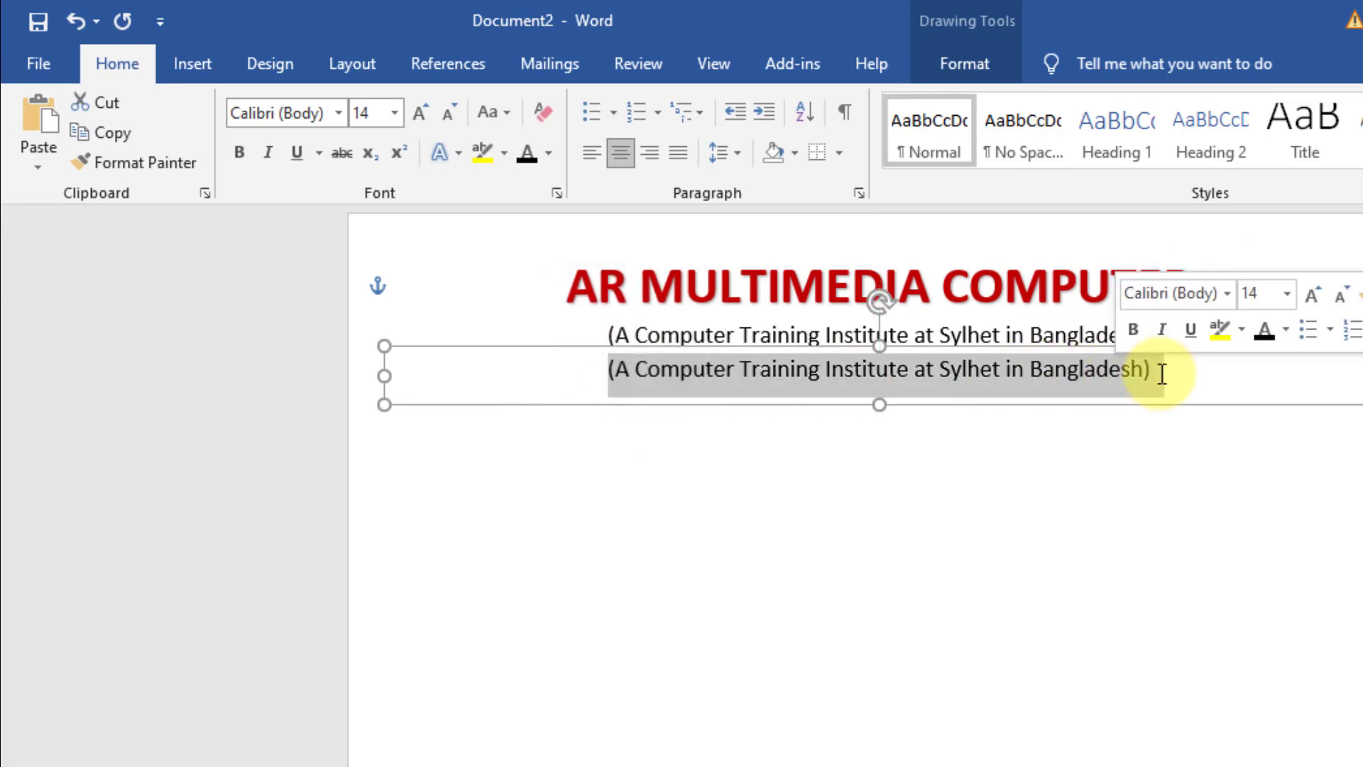
{"action": "type", "text": "Phone:"}
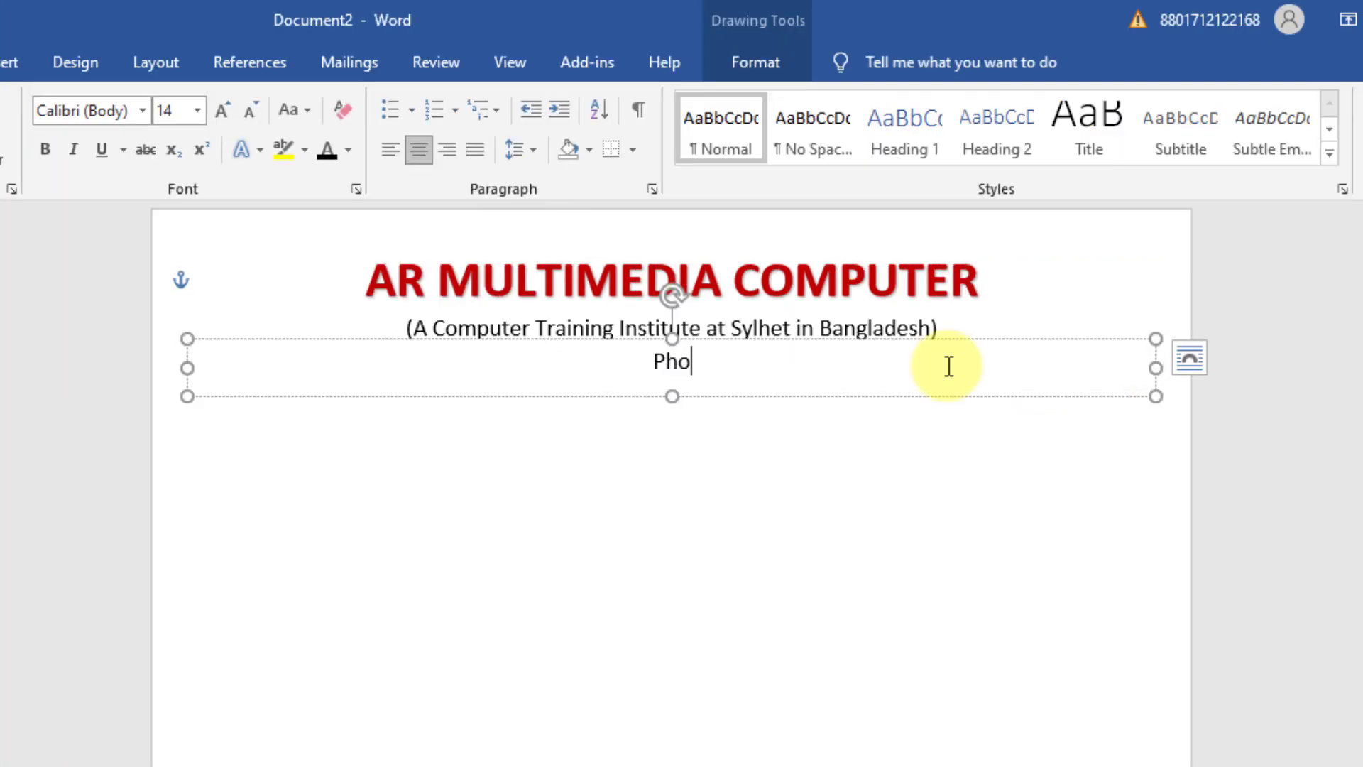
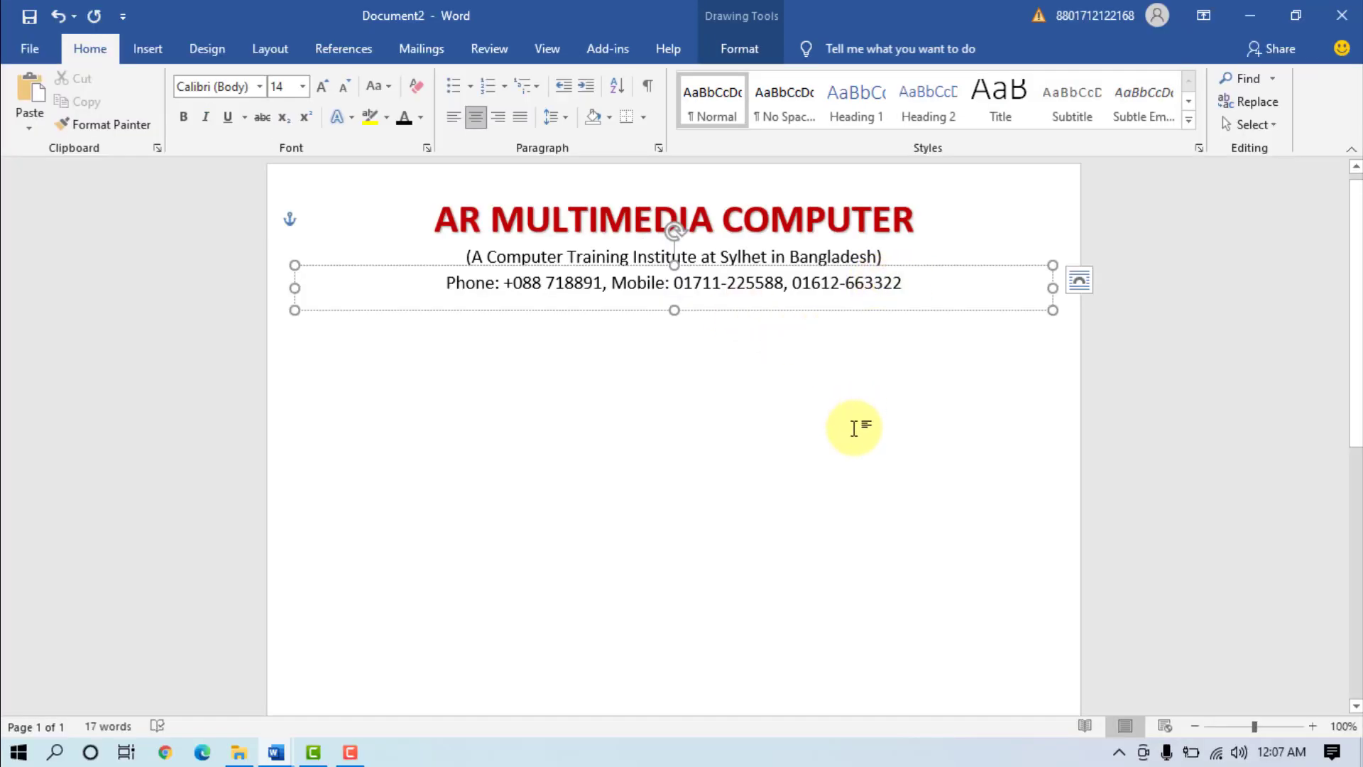
{"action": "left_click", "coordinate": [854, 428]}
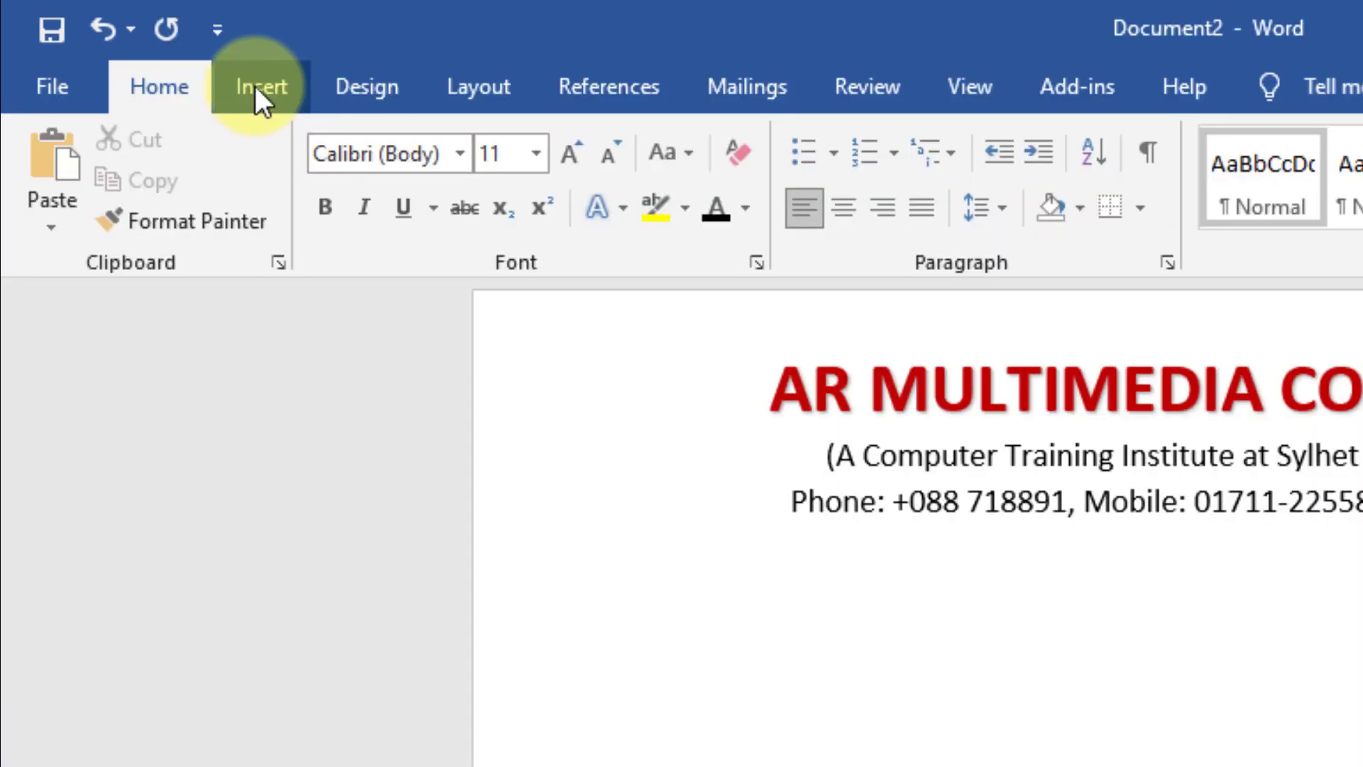
Draw a straight horizontal line across the page beneath the phone numbers line
{"action": "left_click", "coordinate": [148, 48]}
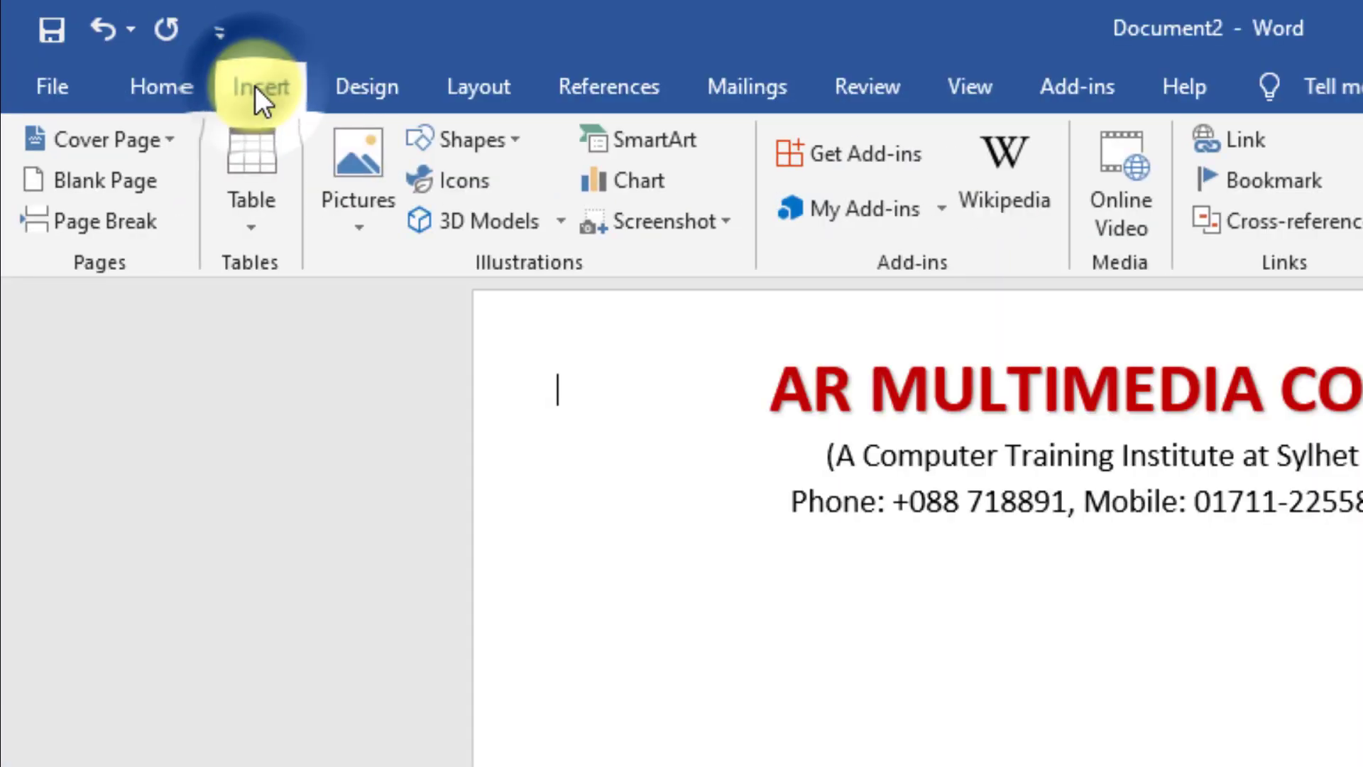
{"action": "left_click", "coordinate": [483, 142]}
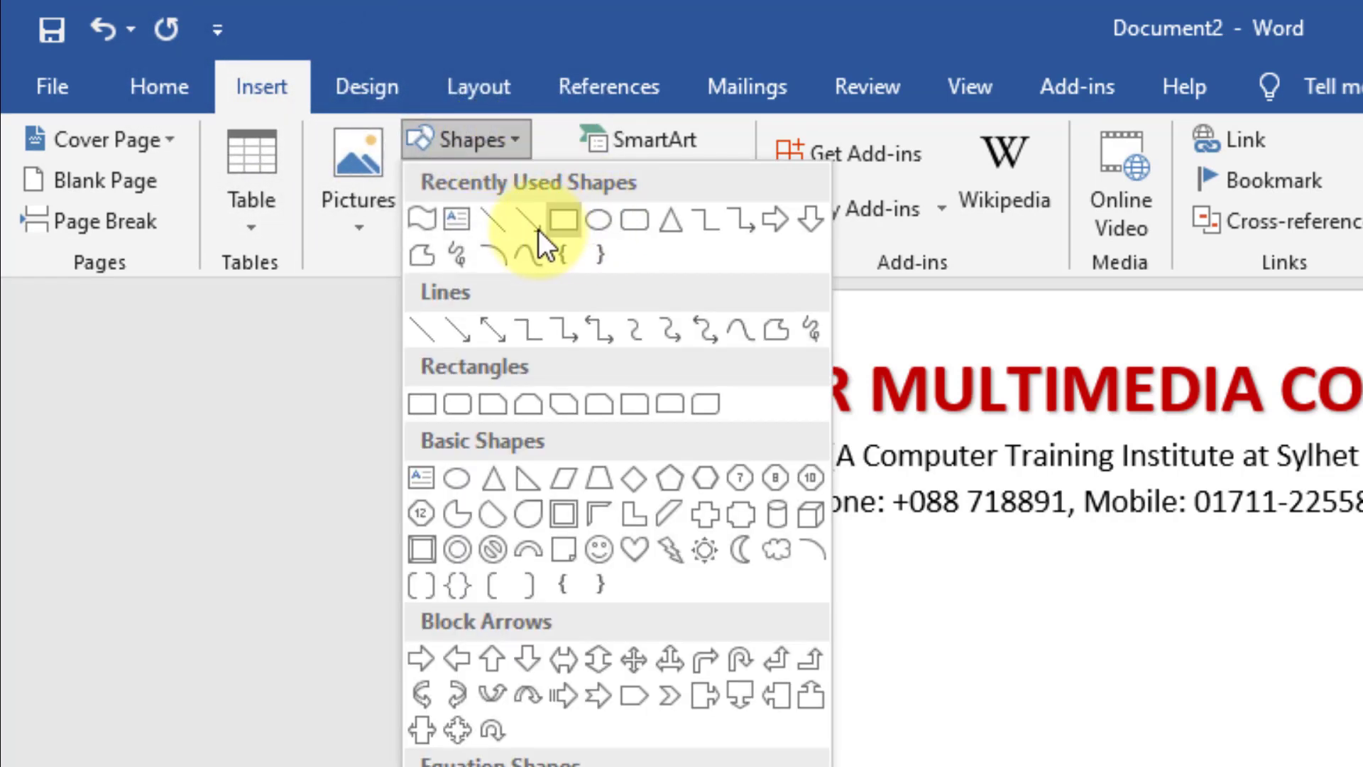
{"action": "left_click", "coordinate": [492, 215]}
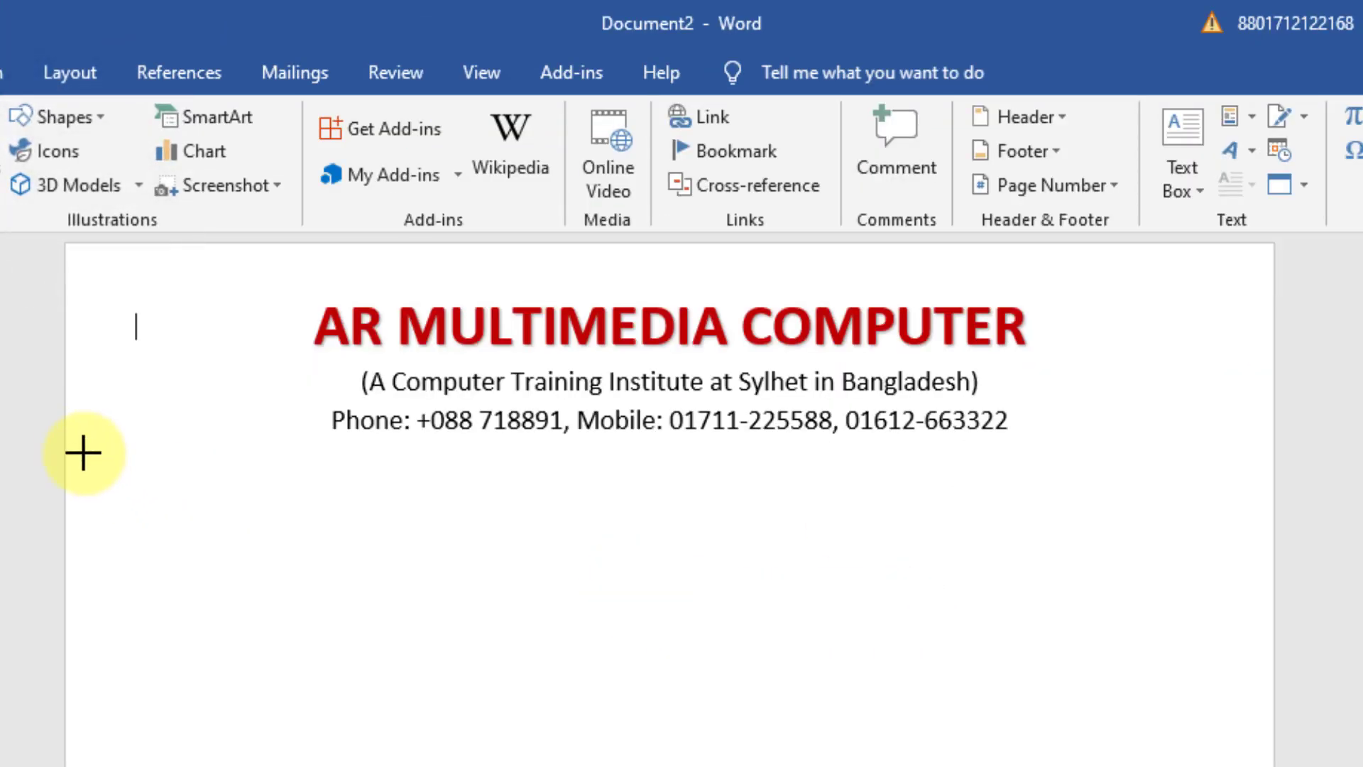
{"action": "left_click_drag", "start_coordinate": [77, 446], "coordinate": [1306, 446]}
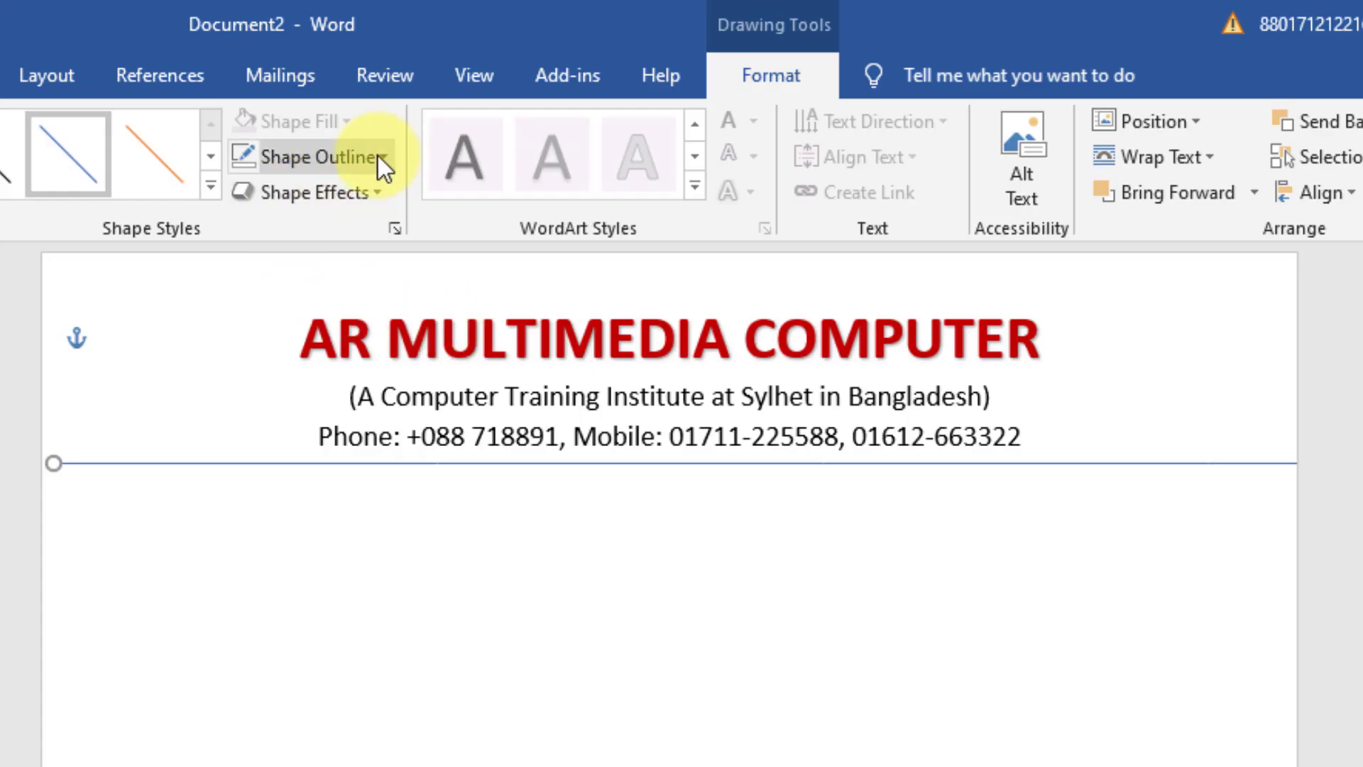
Make the header rule a 4½ pt dark red line and nudge it down slightly
{"action": "left_click", "coordinate": [377, 156]}
{"action": "mouse_move", "coordinate": [308, 506]}
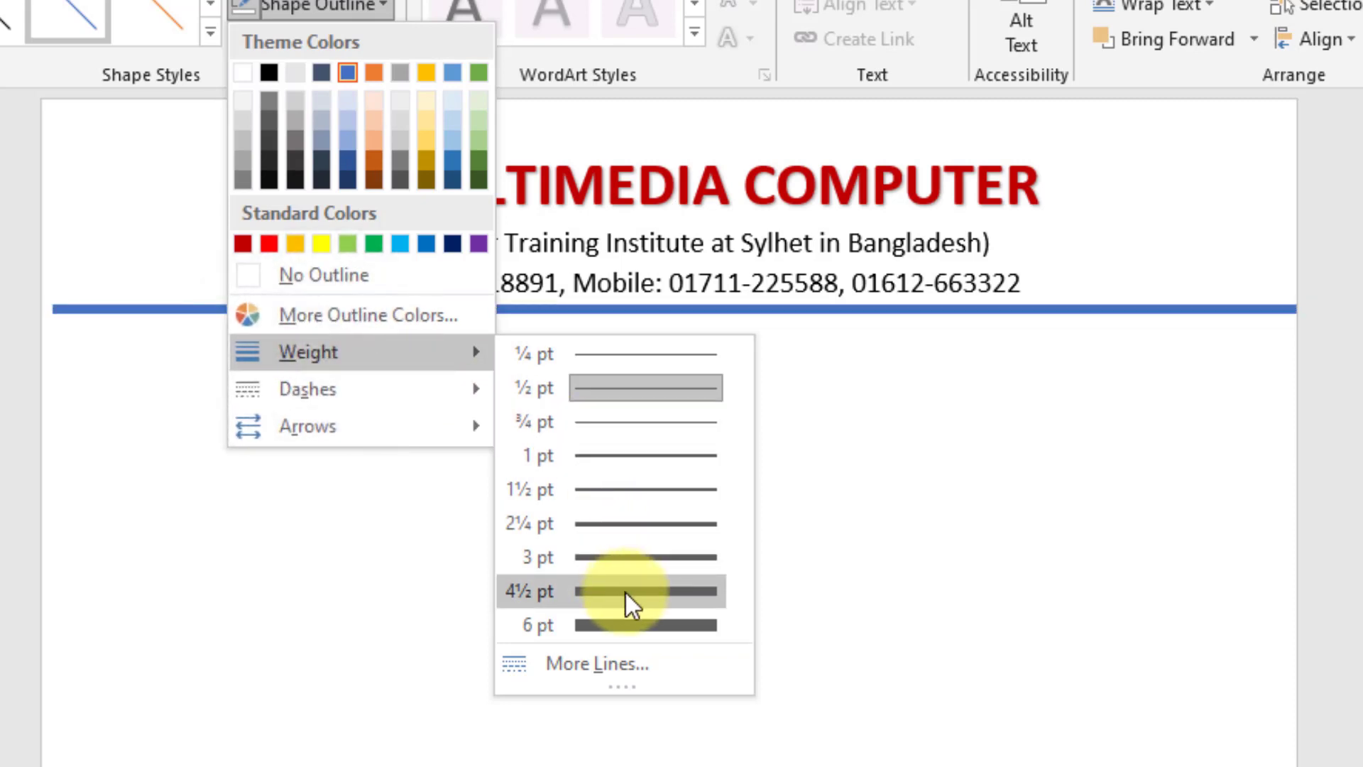
{"action": "left_click", "coordinate": [629, 744]}
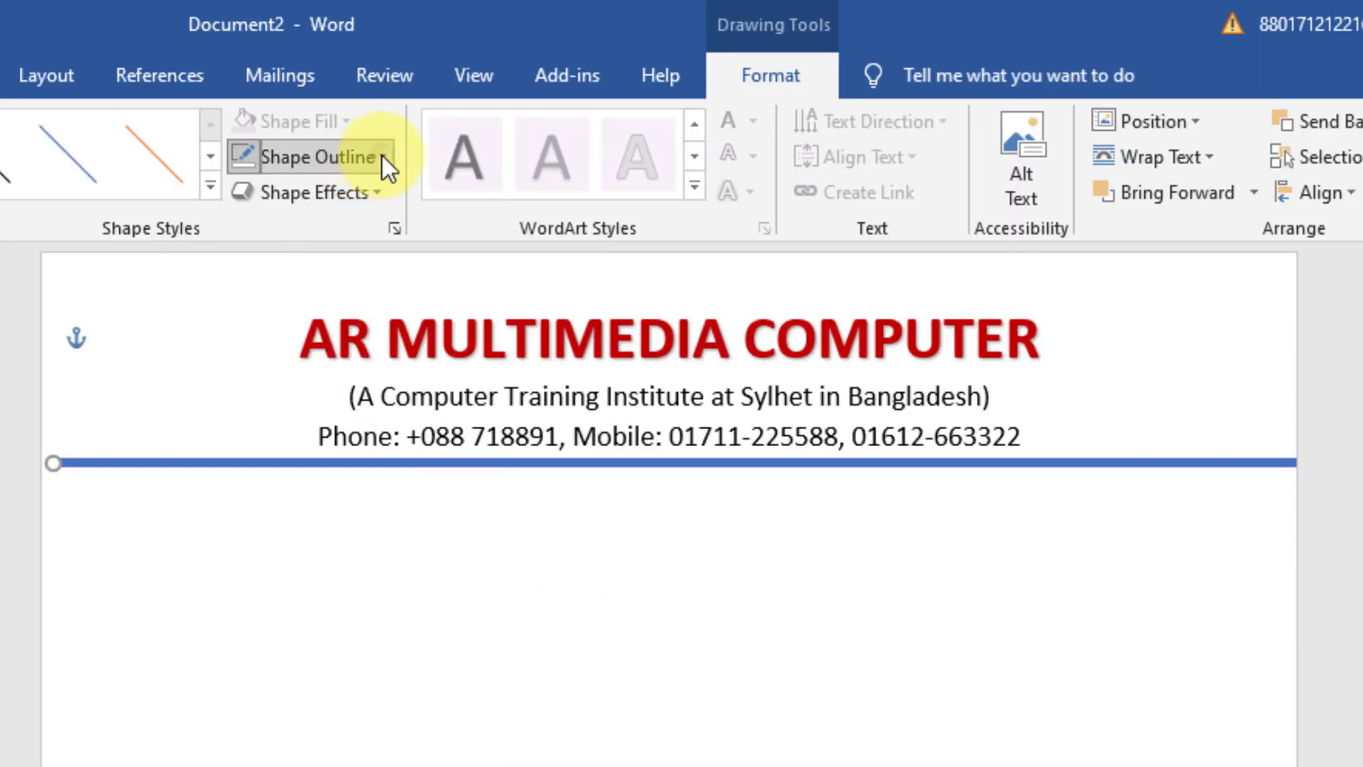
{"action": "left_click", "coordinate": [382, 156]}
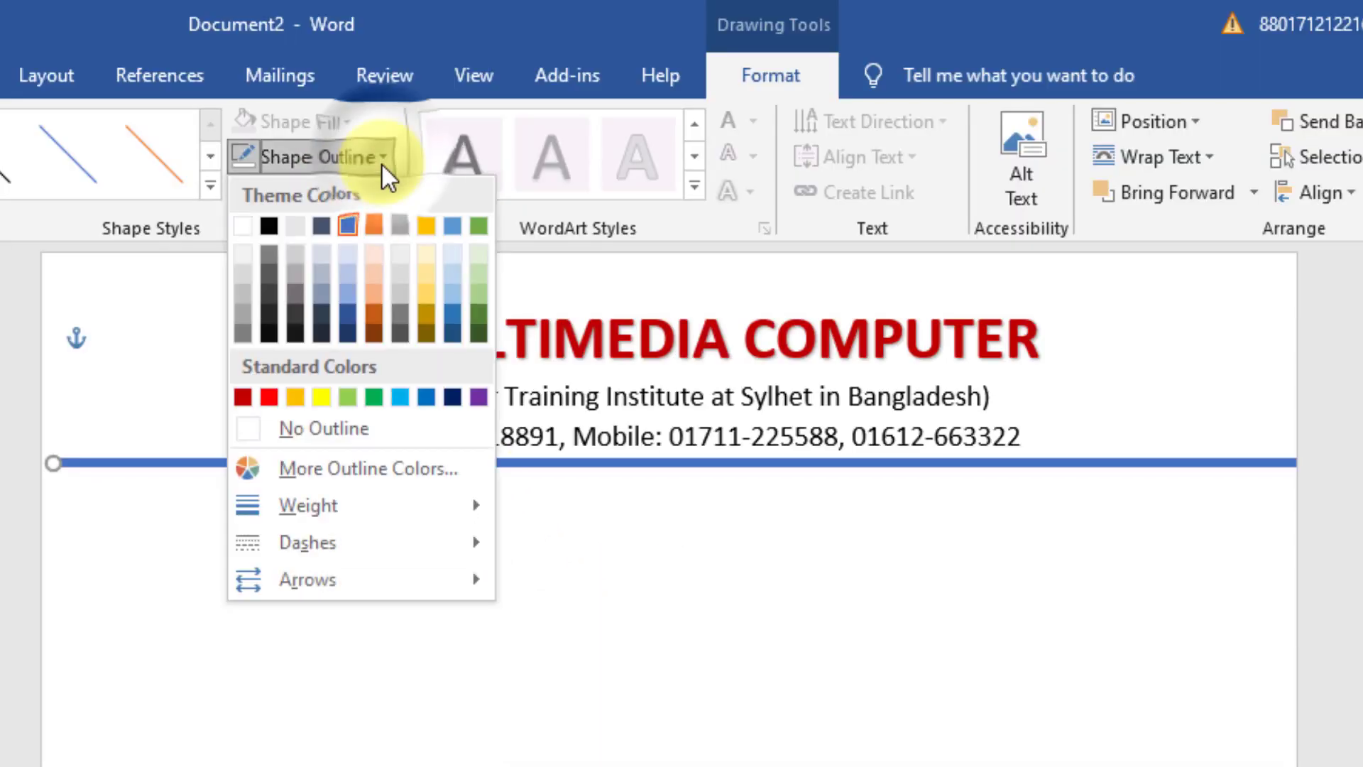
{"action": "left_click", "coordinate": [243, 398]}
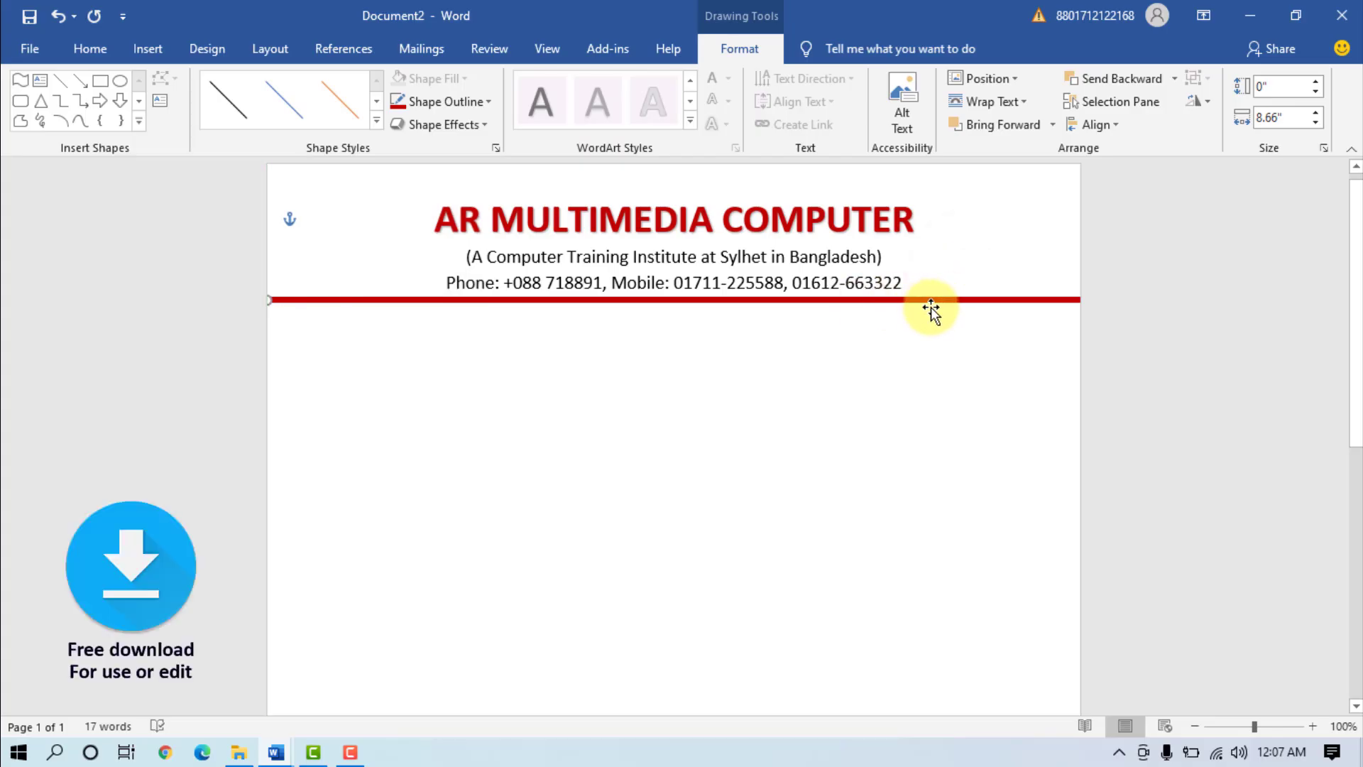
{"action": "key", "text": "Down"}
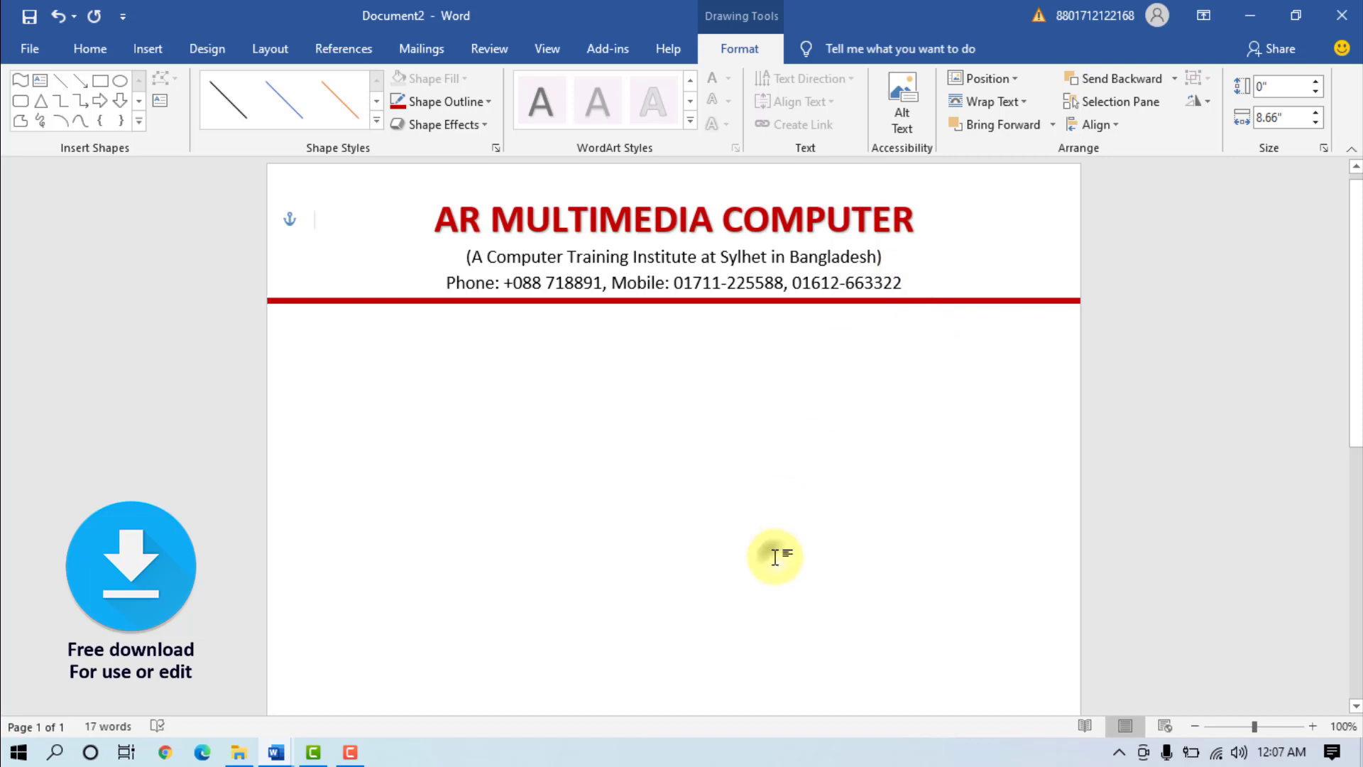
{"action": "left_click", "coordinate": [770, 550]}
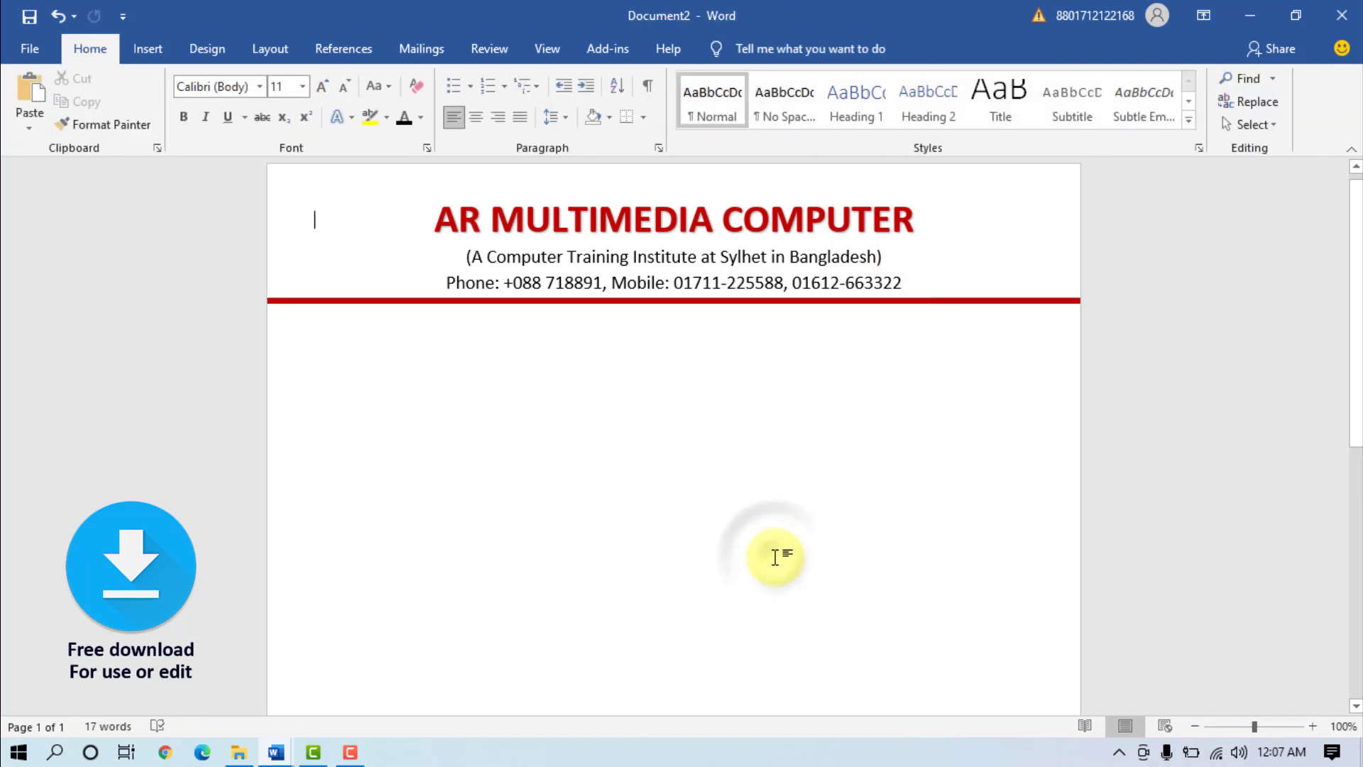
Insert the logo picture from the Desktop's Letterhead folder into the document
{"action": "left_click", "coordinate": [147, 45]}
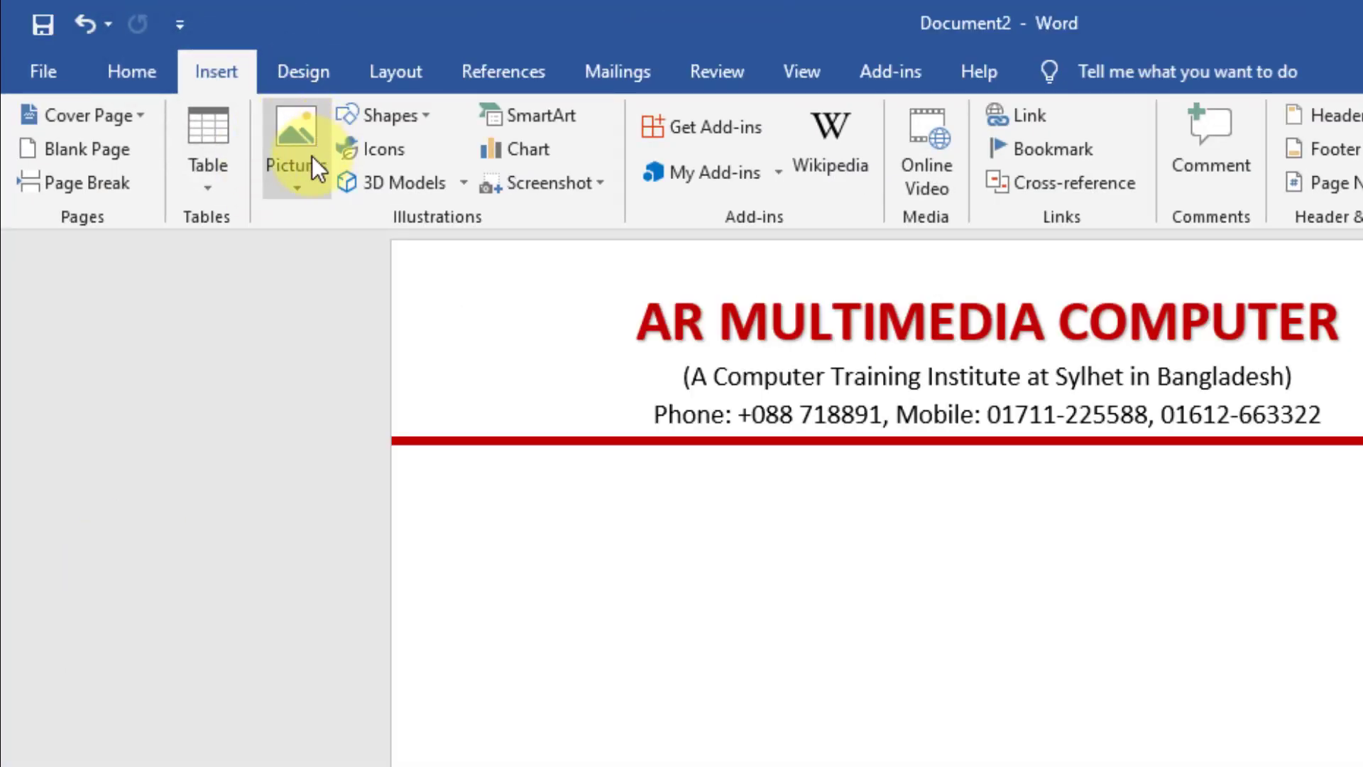
{"action": "left_click", "coordinate": [291, 144]}
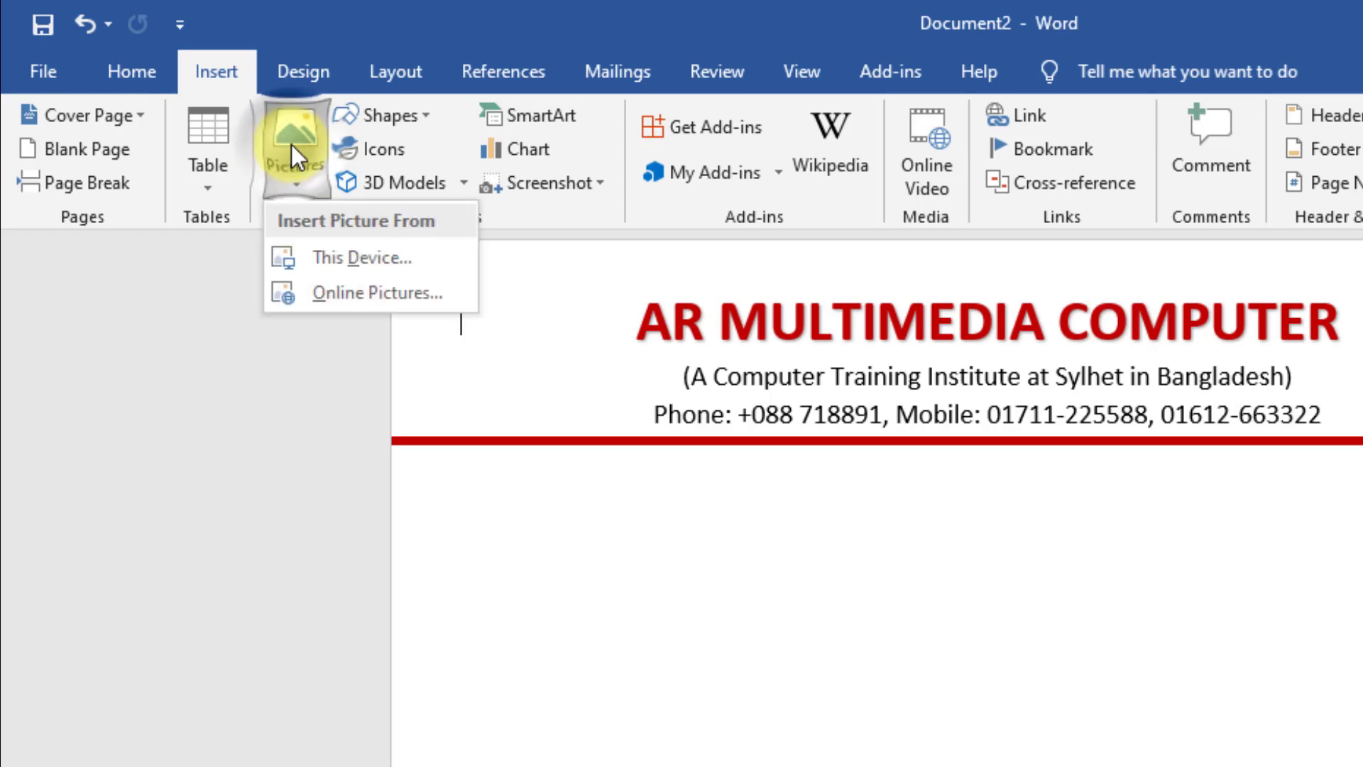
{"action": "left_click", "coordinate": [426, 259]}
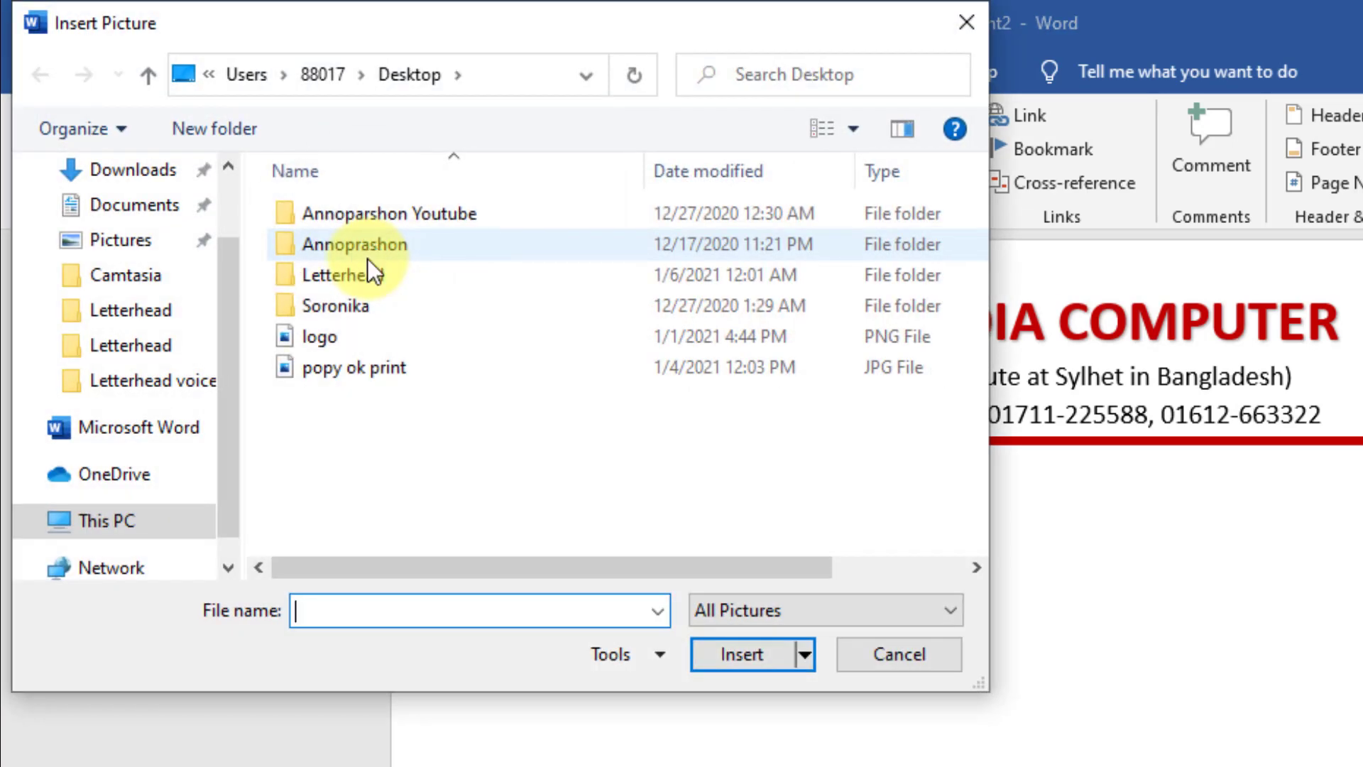
{"action": "scroll", "coordinate": [220, 334], "scroll_direction": "up", "scroll_amount": 2}
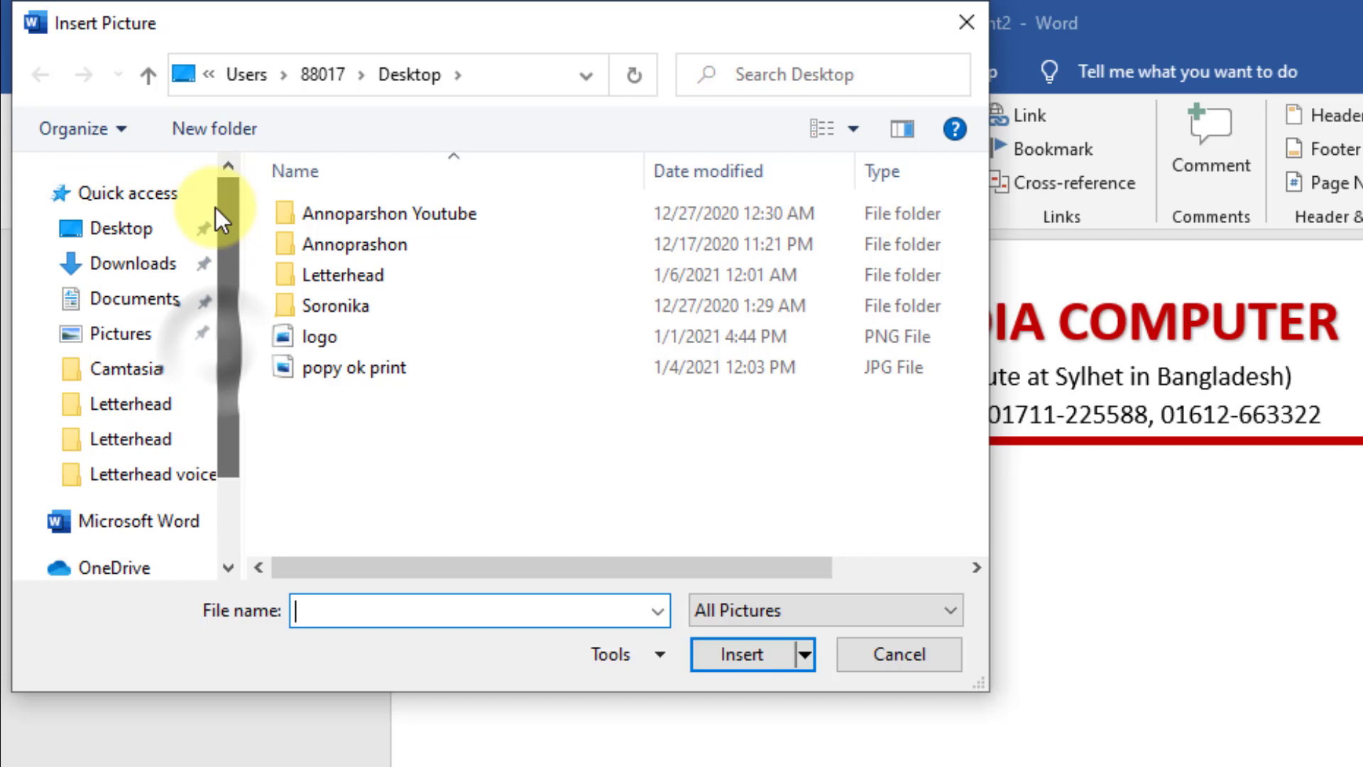
{"action": "left_click", "coordinate": [153, 238]}
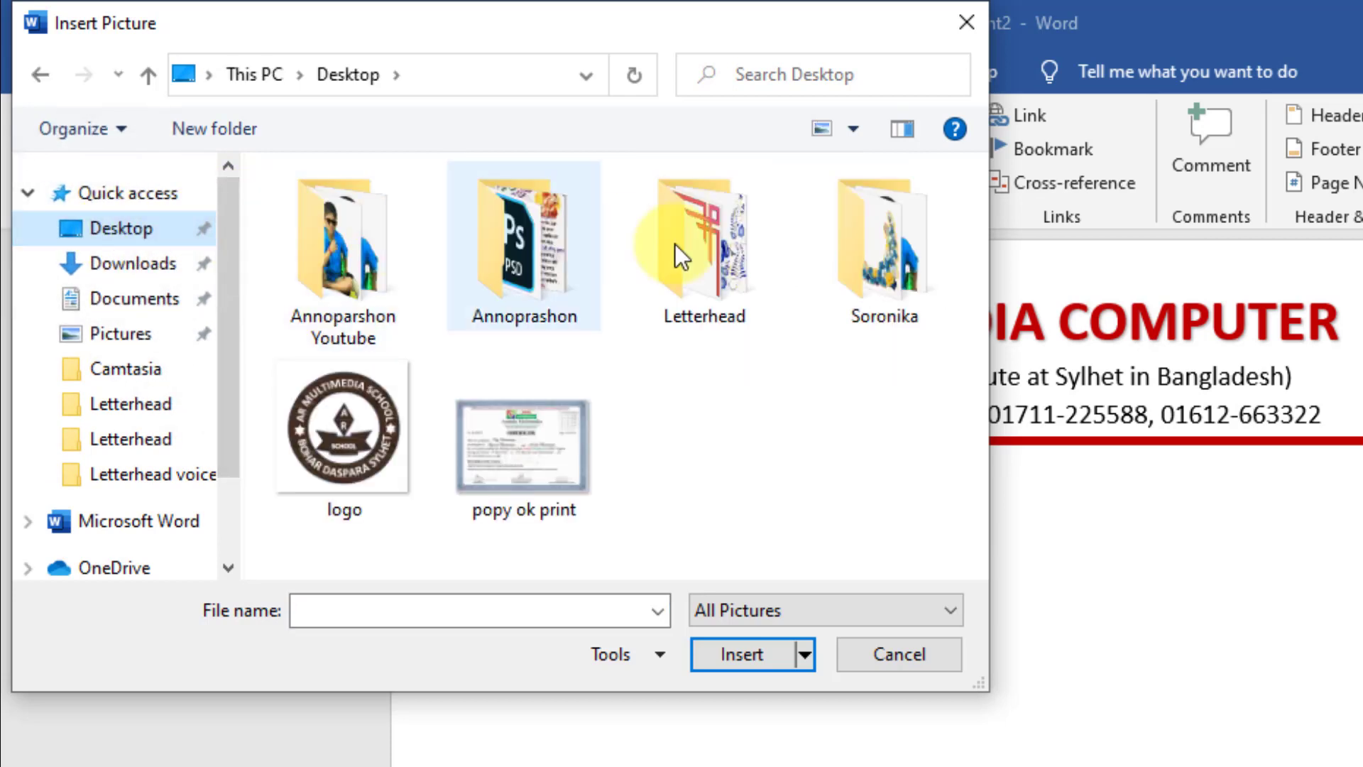
{"action": "double_click", "coordinate": [714, 254]}
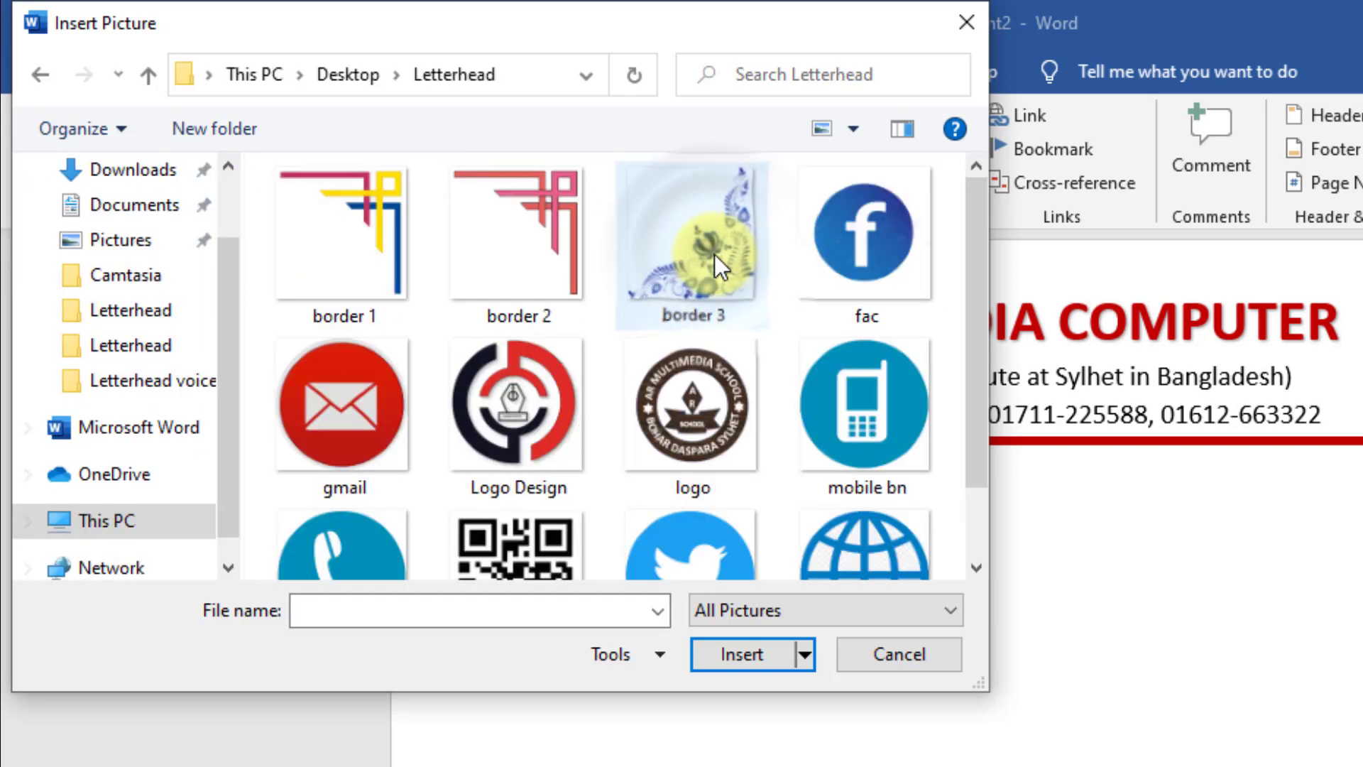
{"action": "left_click", "coordinate": [700, 382]}
{"action": "left_click", "coordinate": [730, 653]}
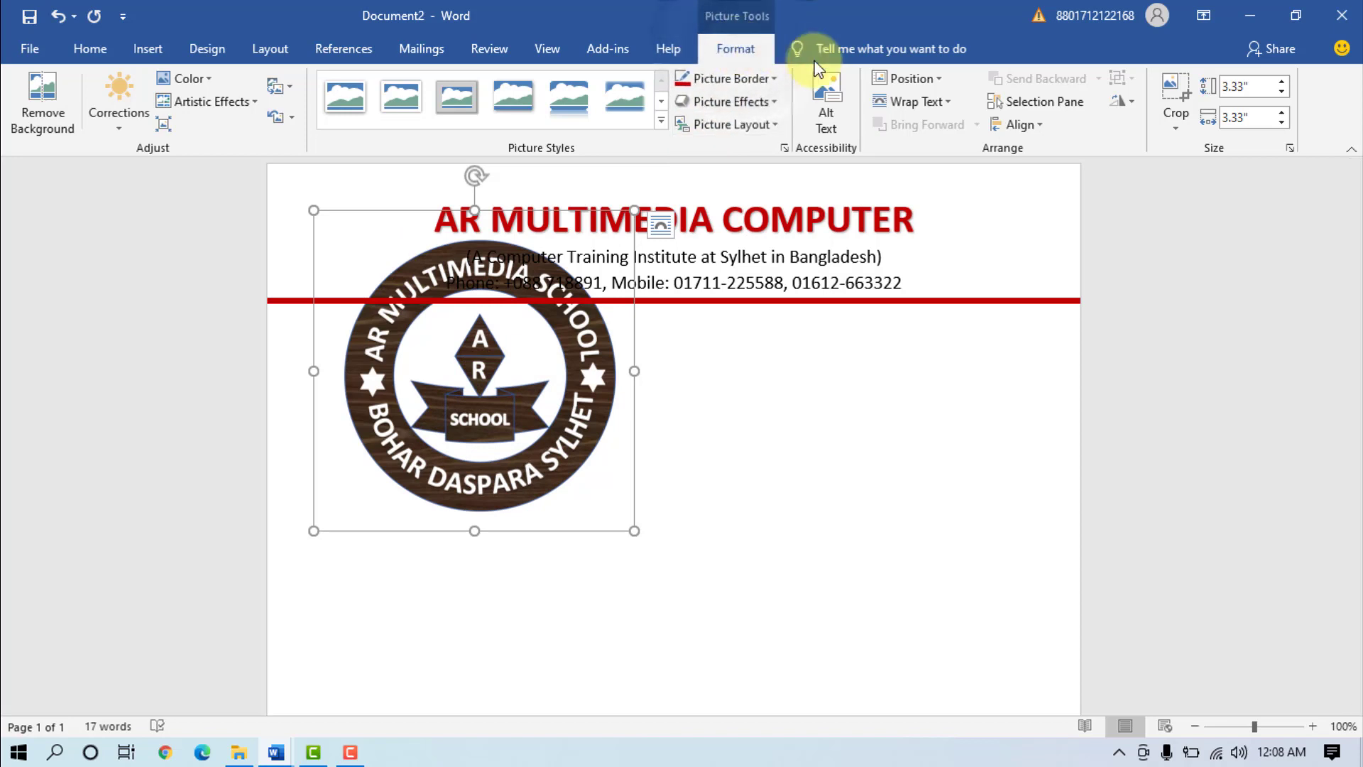
Set the logo to In Front of Text, shrink it to about 1.04 inches, and place it left of the heading
{"action": "left_click", "coordinate": [940, 106]}
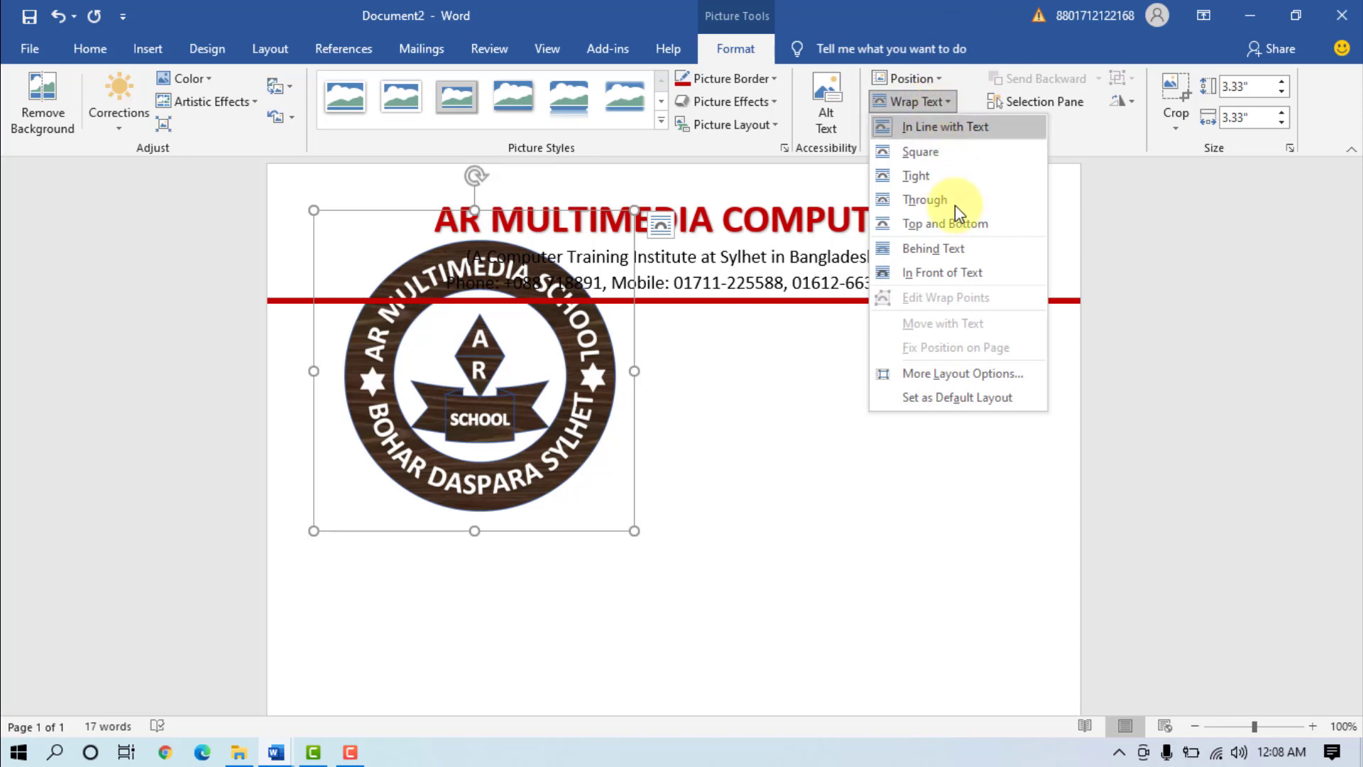
{"action": "left_click", "coordinate": [957, 272]}
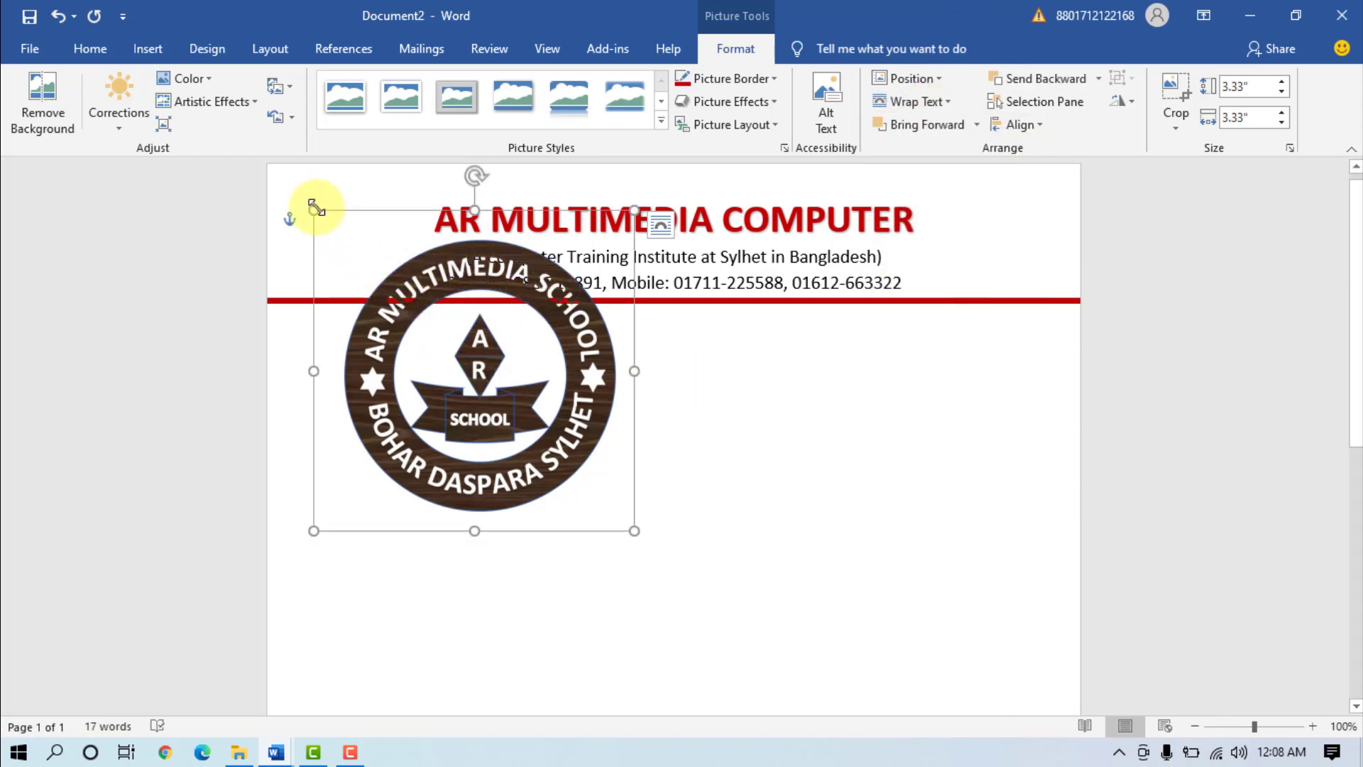
{"action": "mouse_move", "coordinate": [314, 207]}
{"action": "left_mouse_down"}
{"action": "mouse_move", "coordinate": [533, 446]}
{"action": "mouse_move", "coordinate": [395, 212]}
{"action": "mouse_move", "coordinate": [373, 221]}
{"action": "left_mouse_up"}
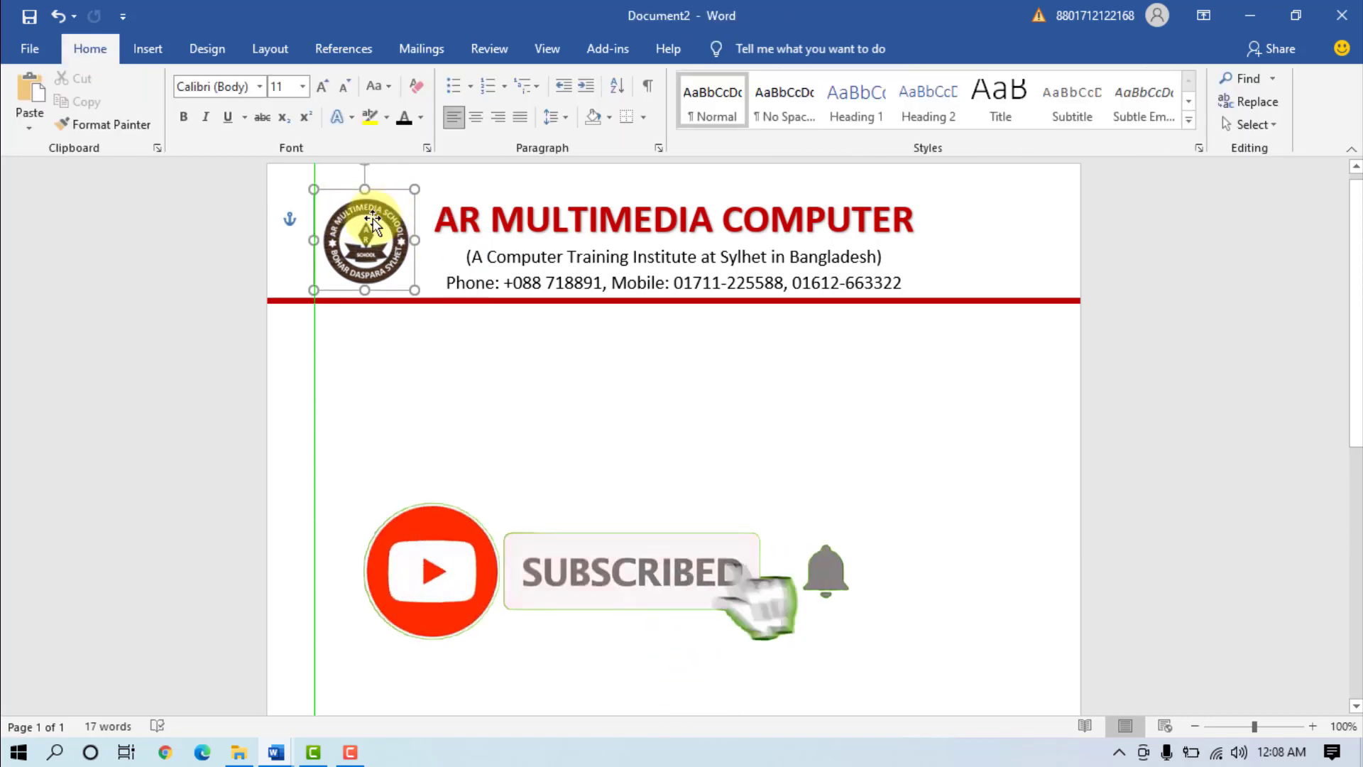
{"action": "left_click", "coordinate": [521, 396]}
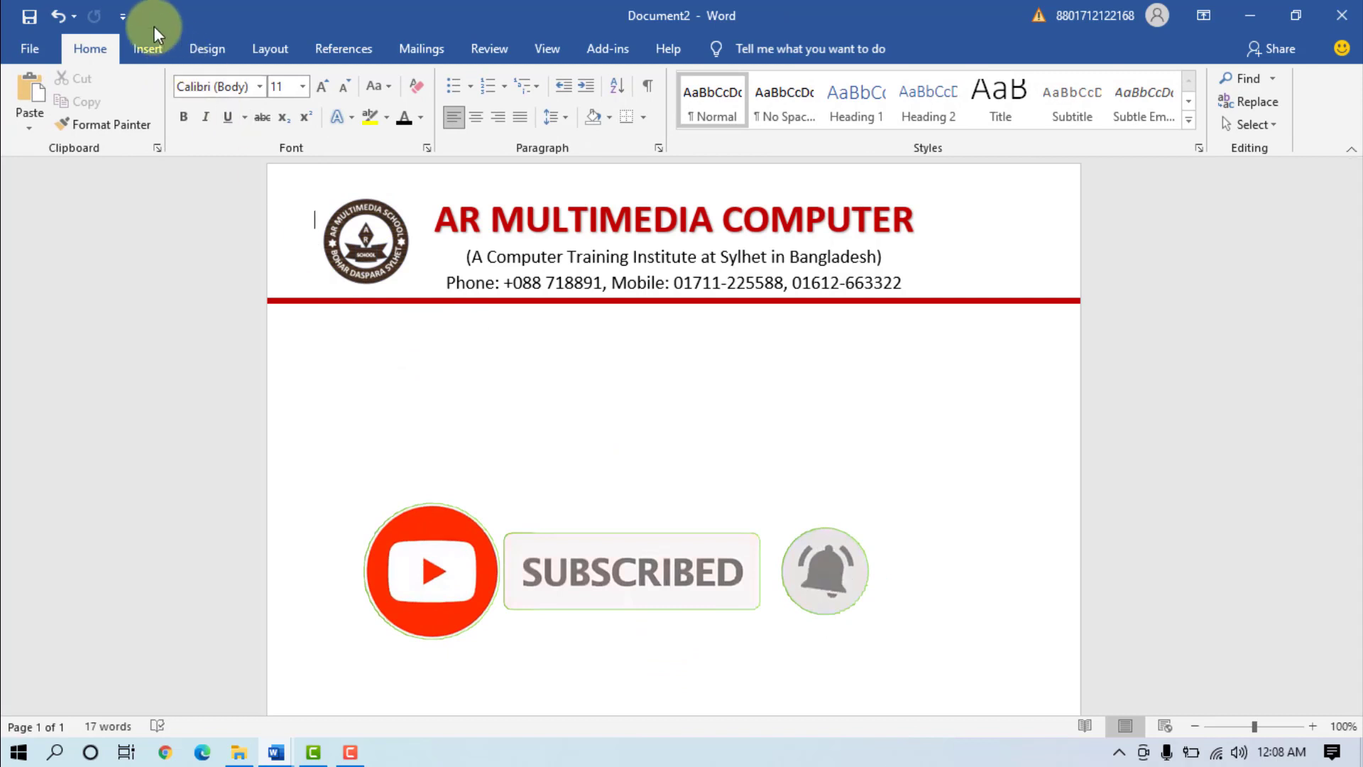
Insert the qr picture from the Letterhead folder onto the page
{"action": "left_click", "coordinate": [142, 49]}
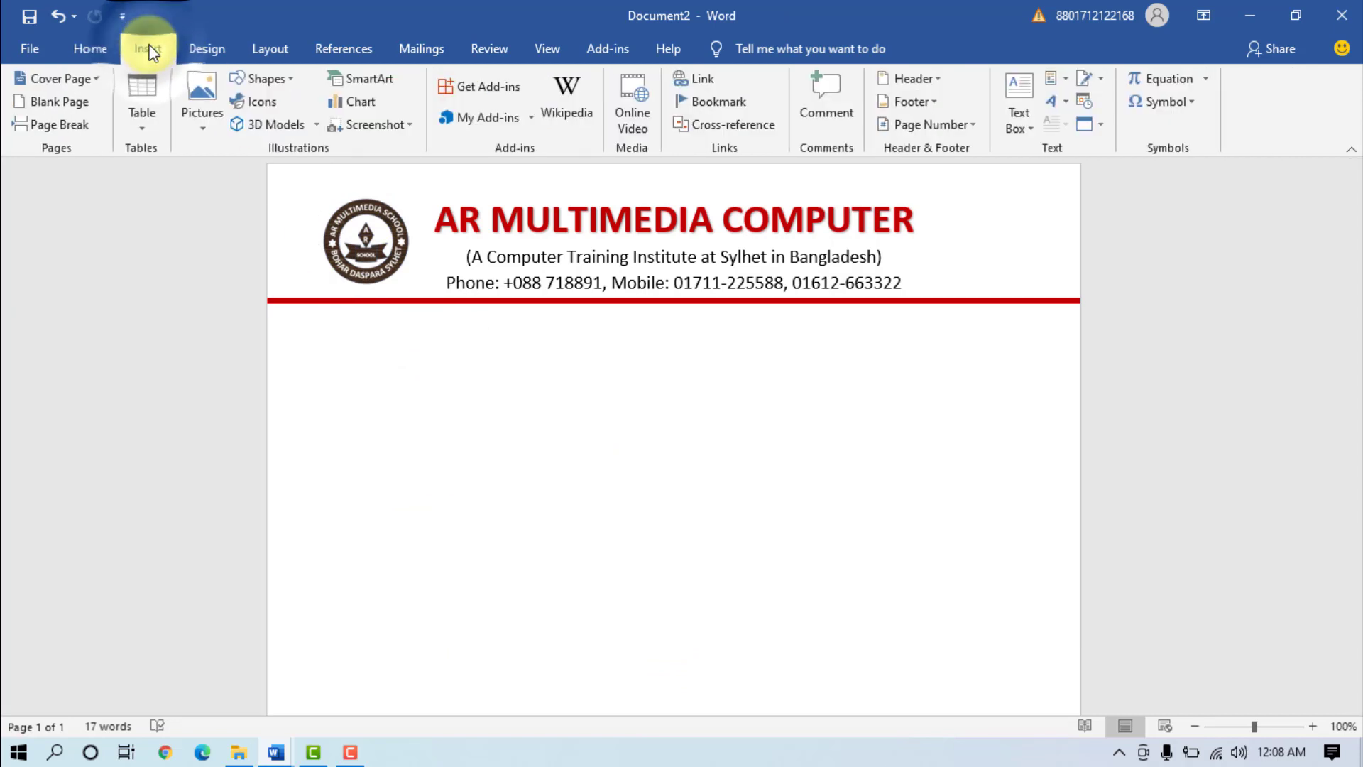
{"action": "left_click", "coordinate": [200, 88]}
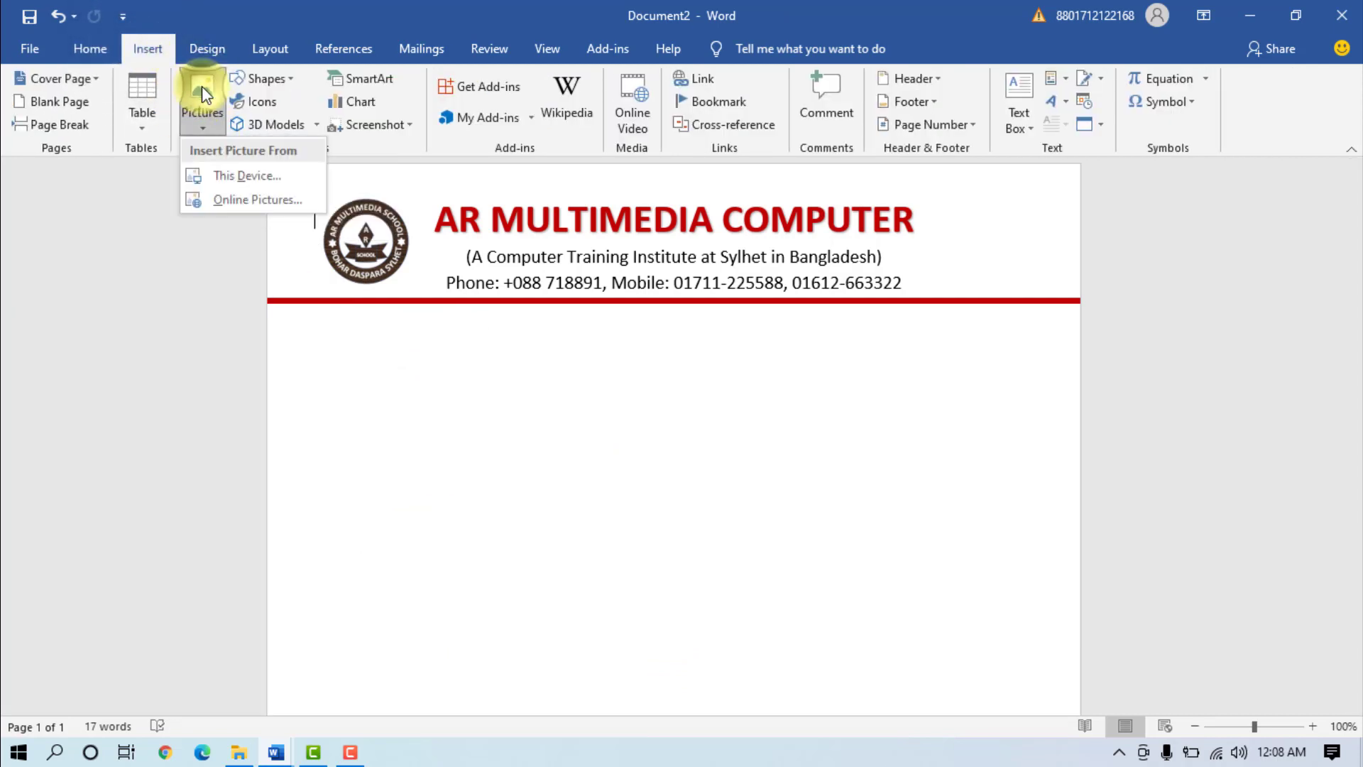
{"action": "left_click", "coordinate": [281, 179]}
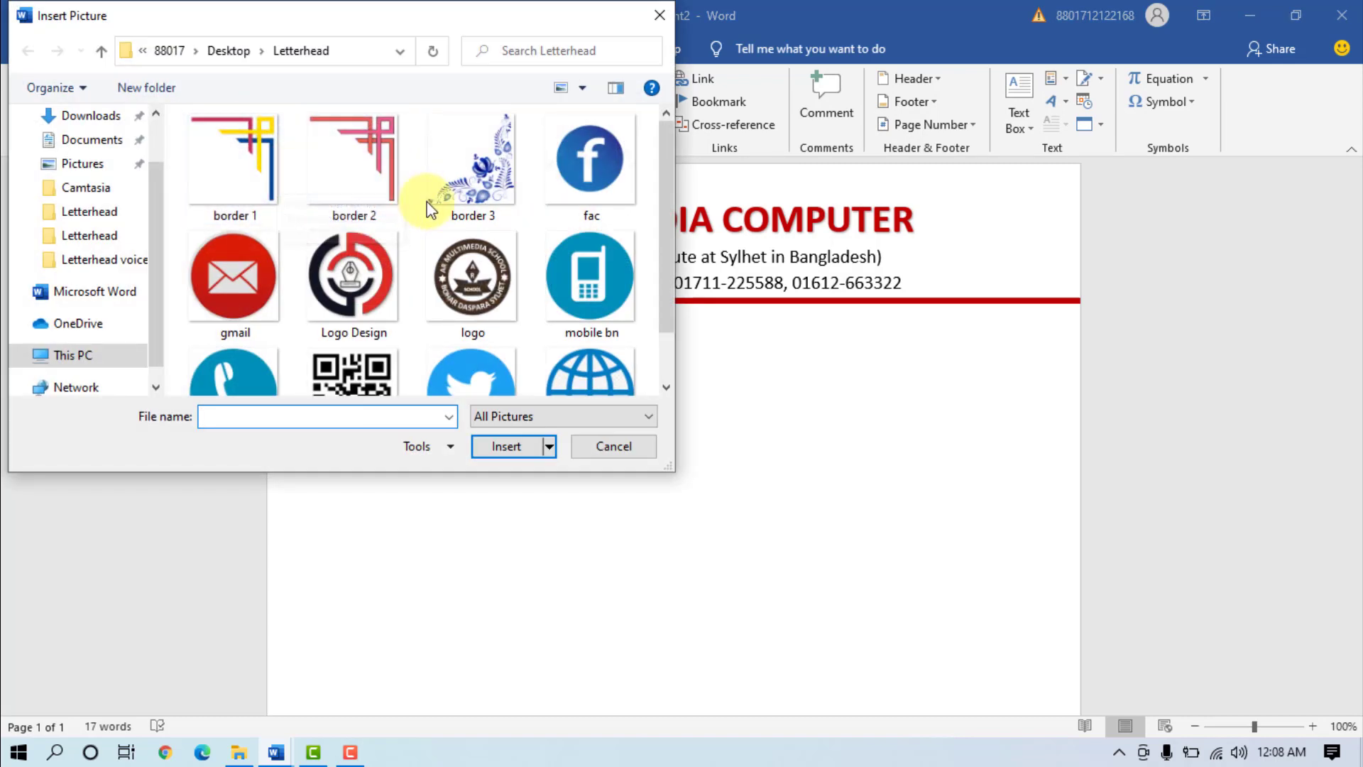
{"action": "left_click_drag", "start_coordinate": [667, 198], "coordinate": [671, 250]}
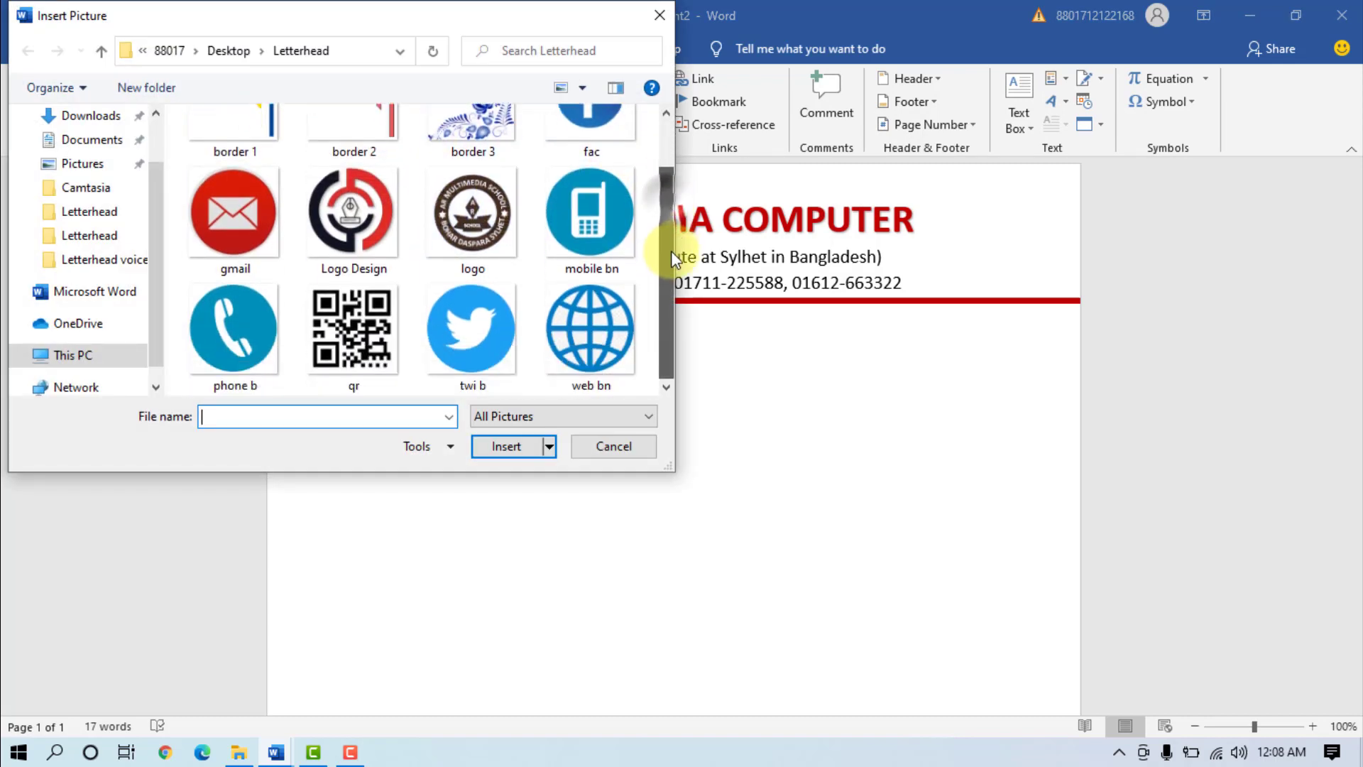
{"action": "left_click", "coordinate": [347, 309]}
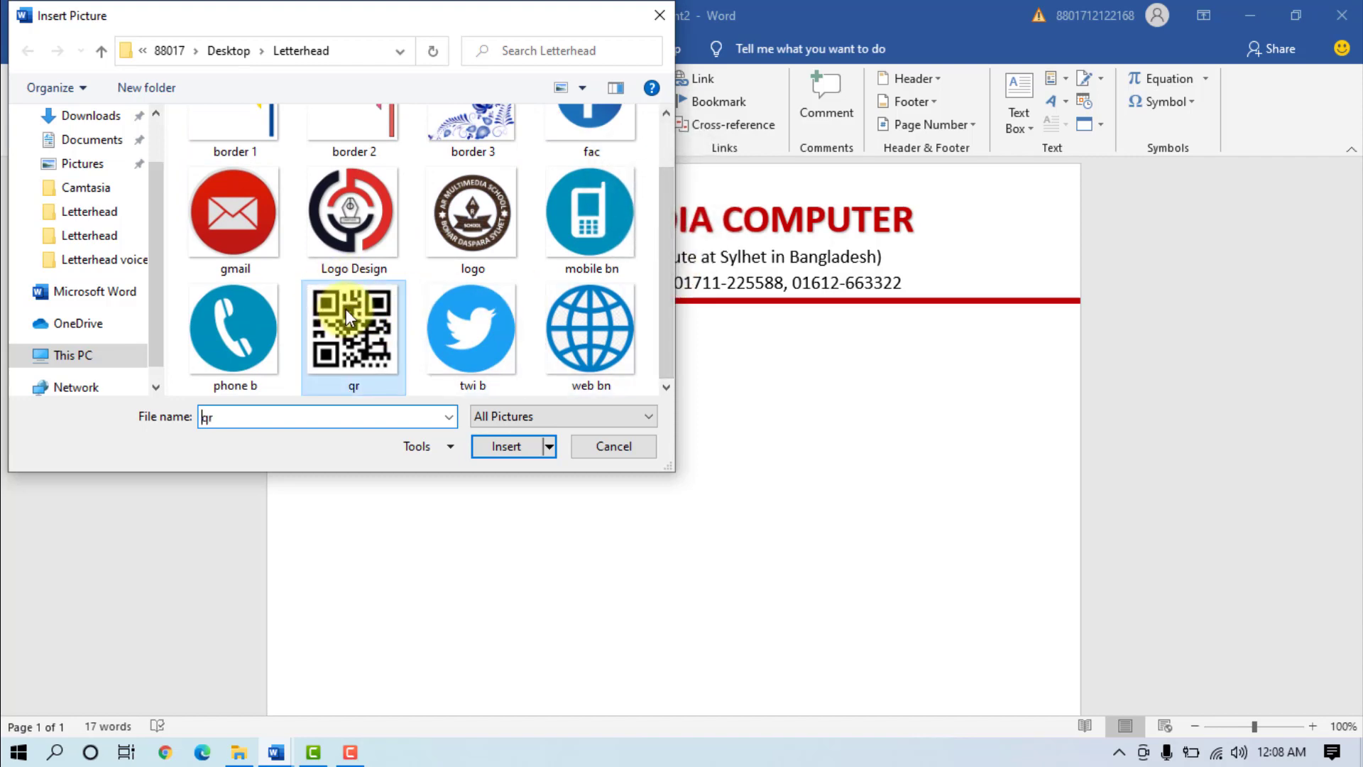
{"action": "left_click", "coordinate": [505, 447]}
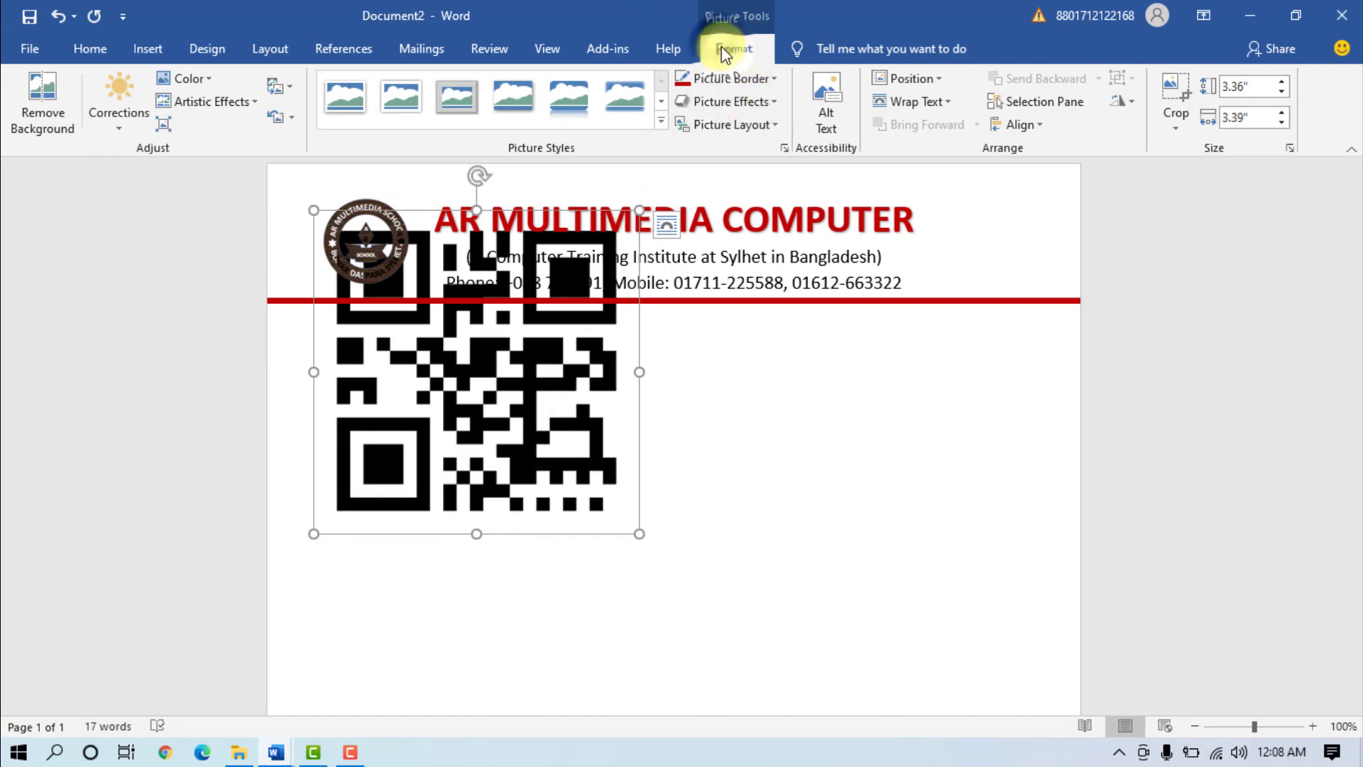
Float the QR code in front of text, shrink it to about 0.97 inch, and enlarge the logo slightly
{"action": "left_click", "coordinate": [900, 103]}
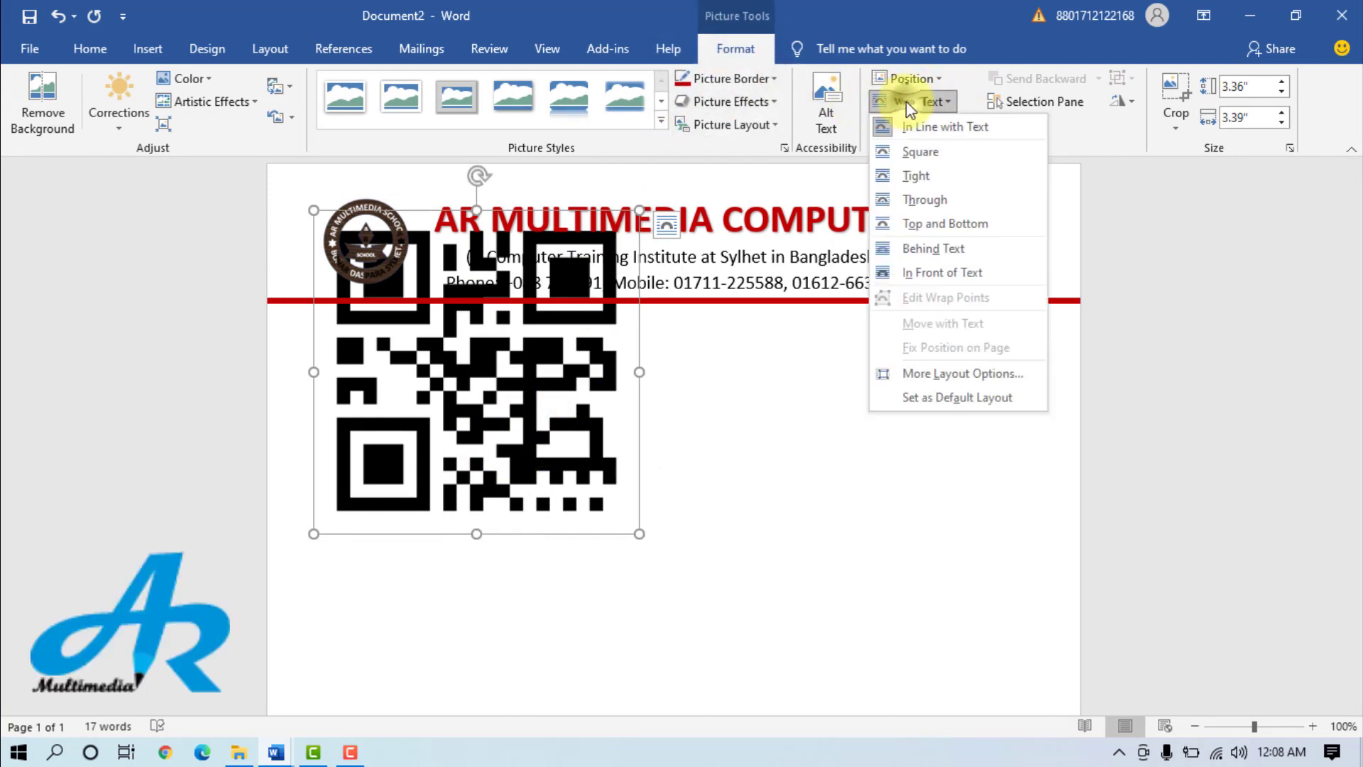
{"action": "left_click", "coordinate": [972, 274]}
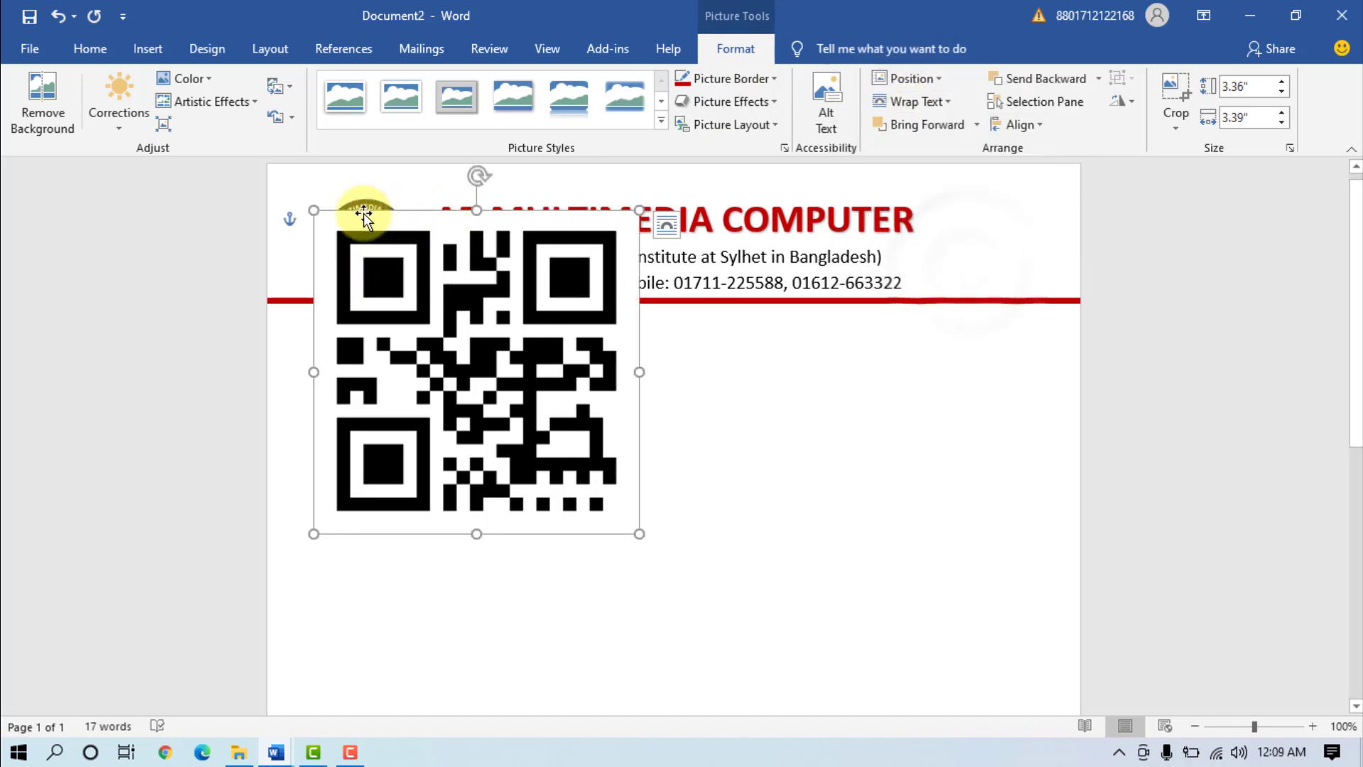
{"action": "mouse_move", "coordinate": [313, 211]}
{"action": "left_mouse_down"}
{"action": "mouse_move", "coordinate": [545, 477]}
{"action": "mouse_move", "coordinate": [980, 237]}
{"action": "left_mouse_up"}
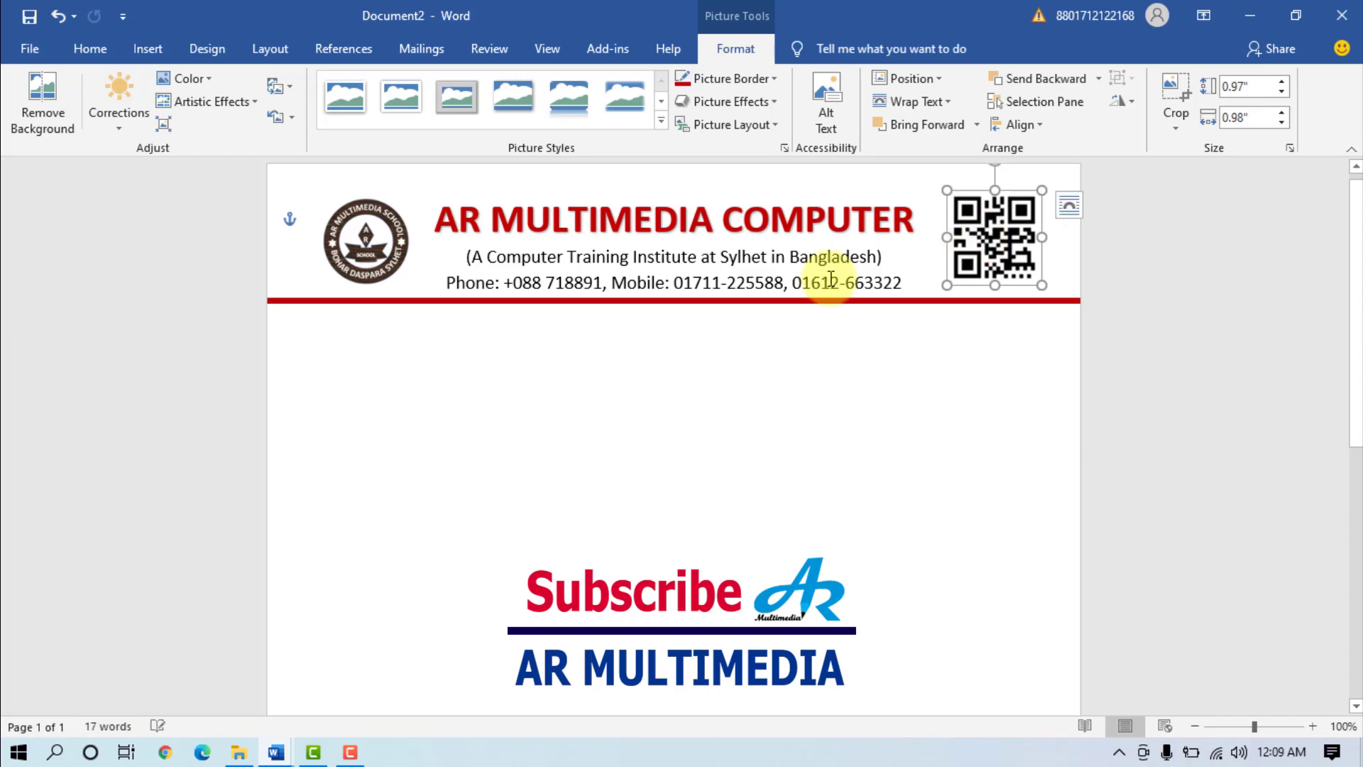
{"action": "left_click", "coordinate": [400, 233]}
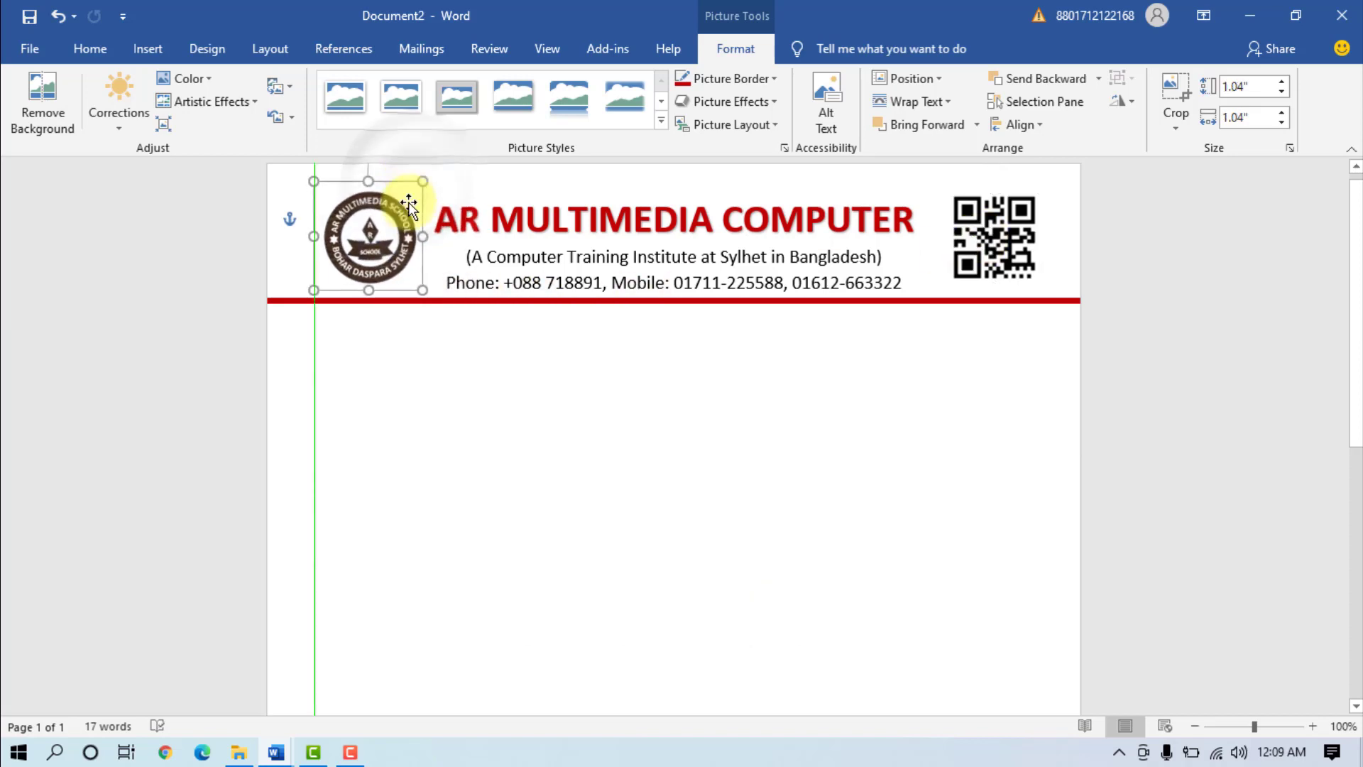
{"action": "left_click_drag", "start_coordinate": [416, 188], "coordinate": [376, 216]}
Select the logo and QR code together and align their bottom edges
{"action": "key", "text": "shift"}
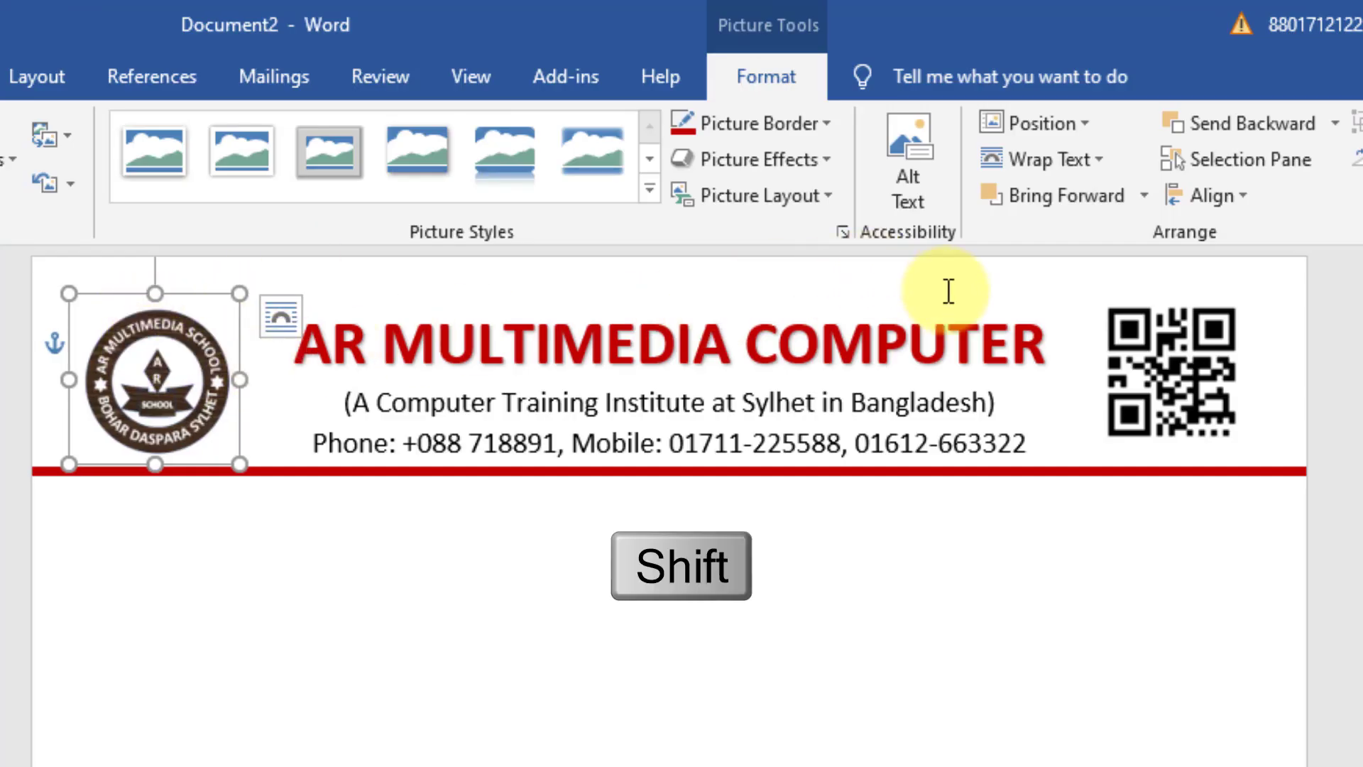
{"action": "left_click", "coordinate": [1186, 377], "text": "shift"}
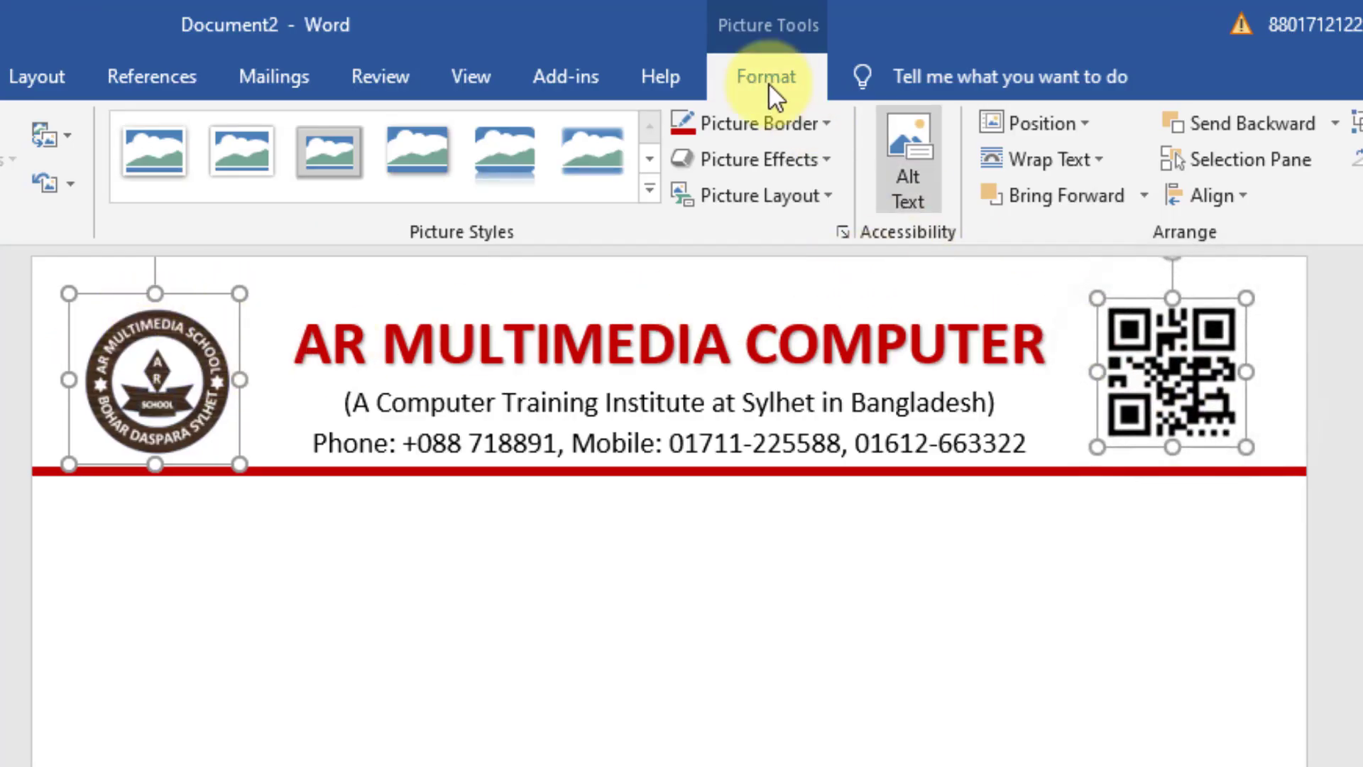
{"action": "left_click", "coordinate": [794, 65]}
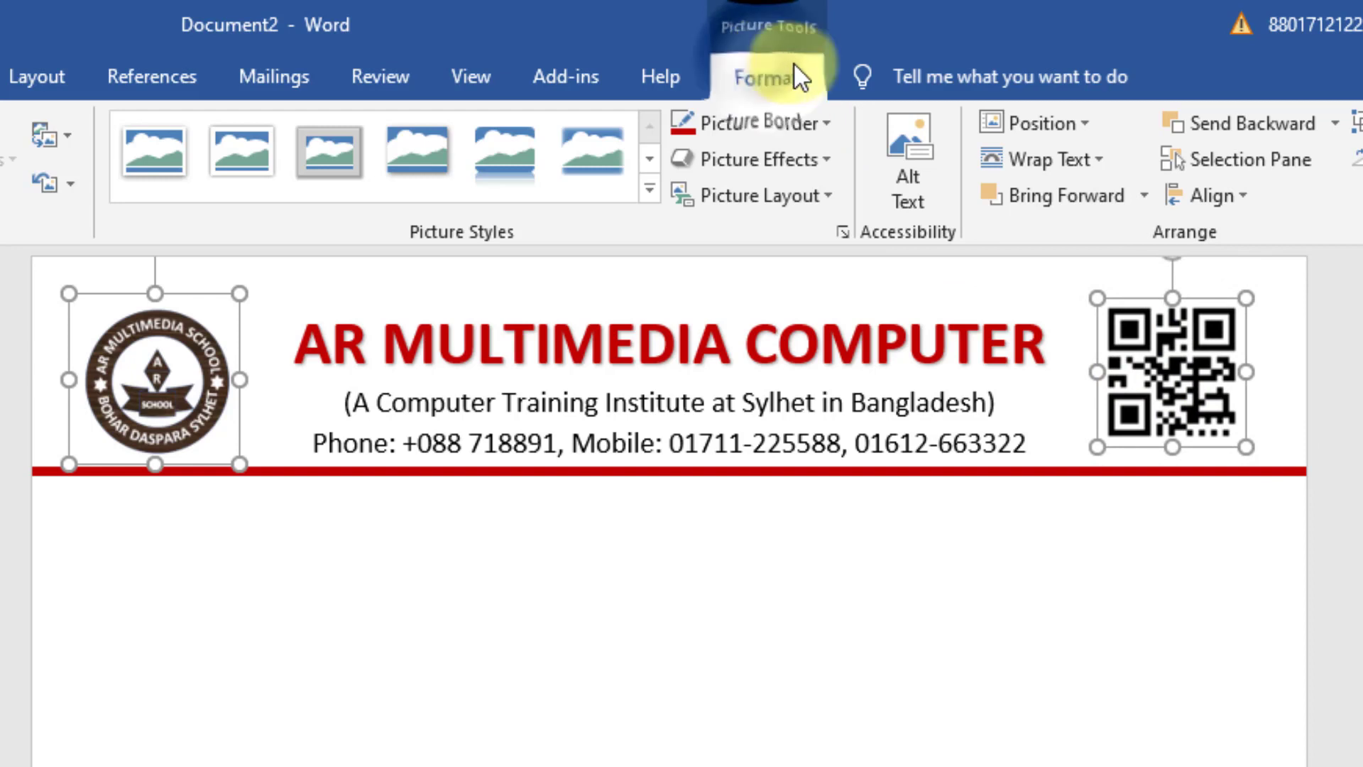
{"action": "left_click", "coordinate": [1245, 190]}
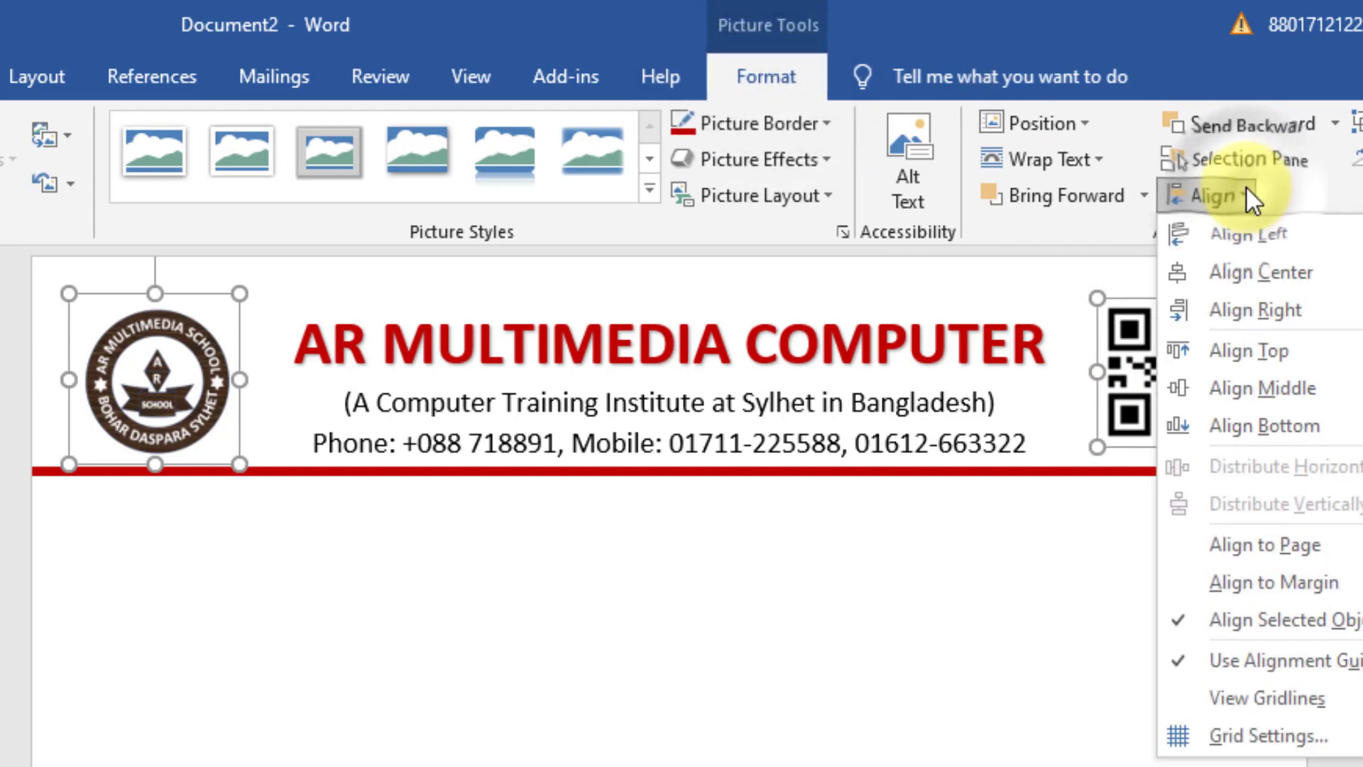
{"action": "left_click", "coordinate": [1254, 425]}
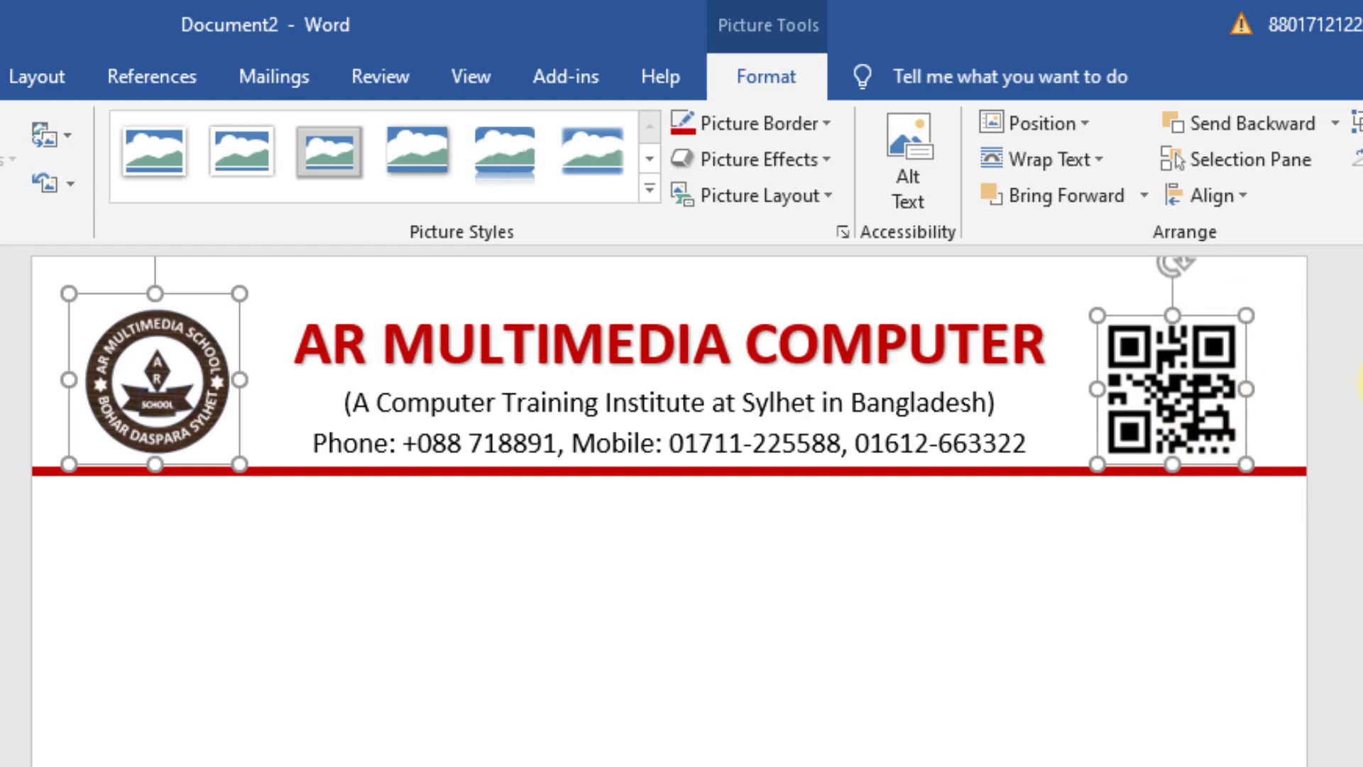
{"action": "left_click", "coordinate": [1150, 228]}
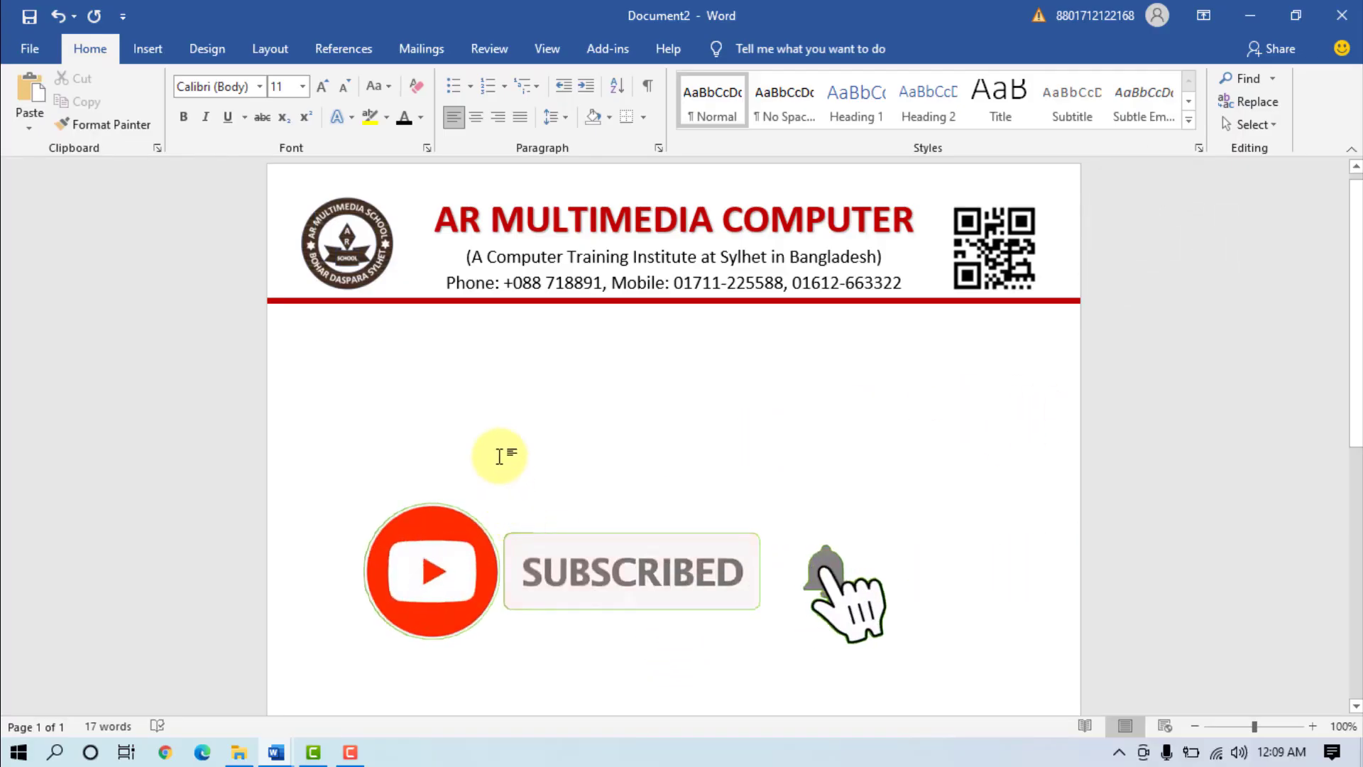
{"action": "left_click", "coordinate": [566, 258]}
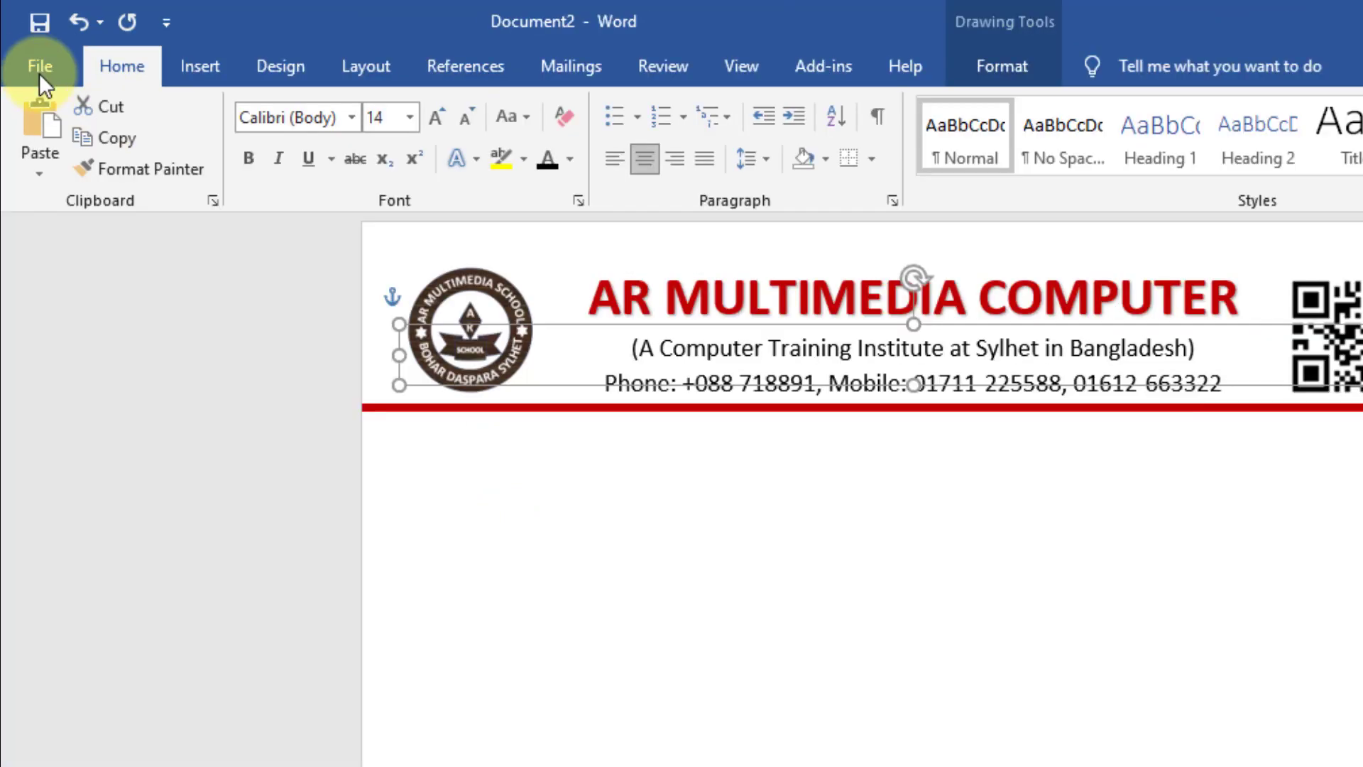
Duplicate the tagline text box and place the copy just below the red rule
{"action": "key", "text": "ctrl+c"}
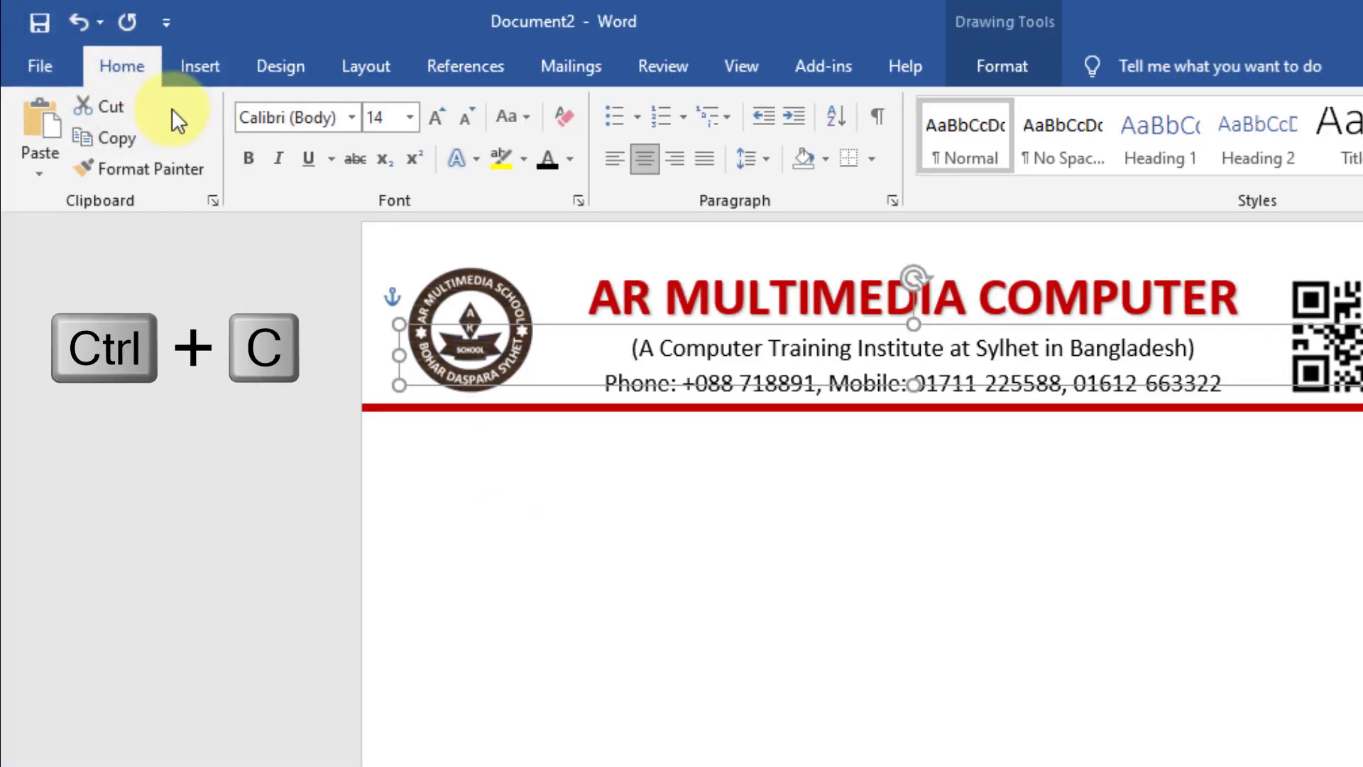
{"action": "key", "text": "ctrl+v"}
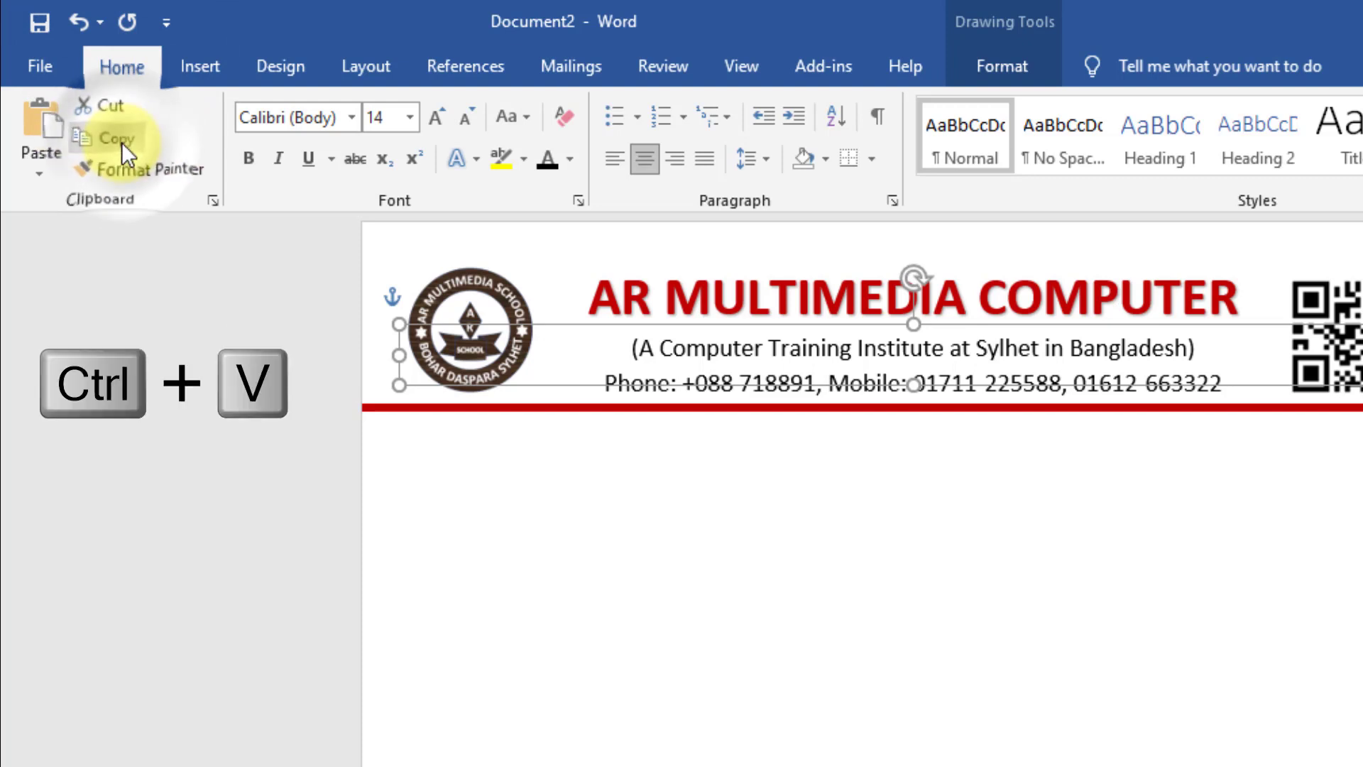
{"action": "left_click", "coordinate": [53, 126]}
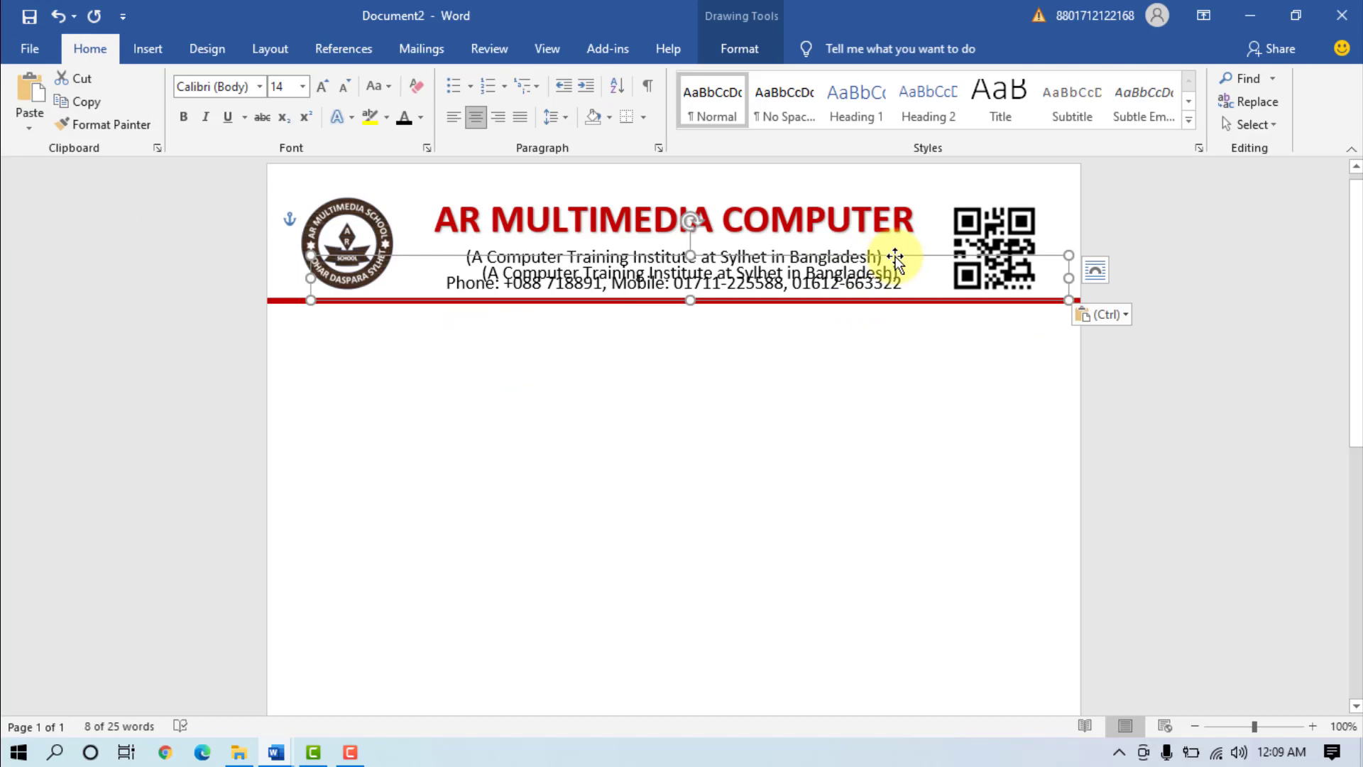
{"action": "left_click_drag", "start_coordinate": [895, 261], "coordinate": [851, 330]}
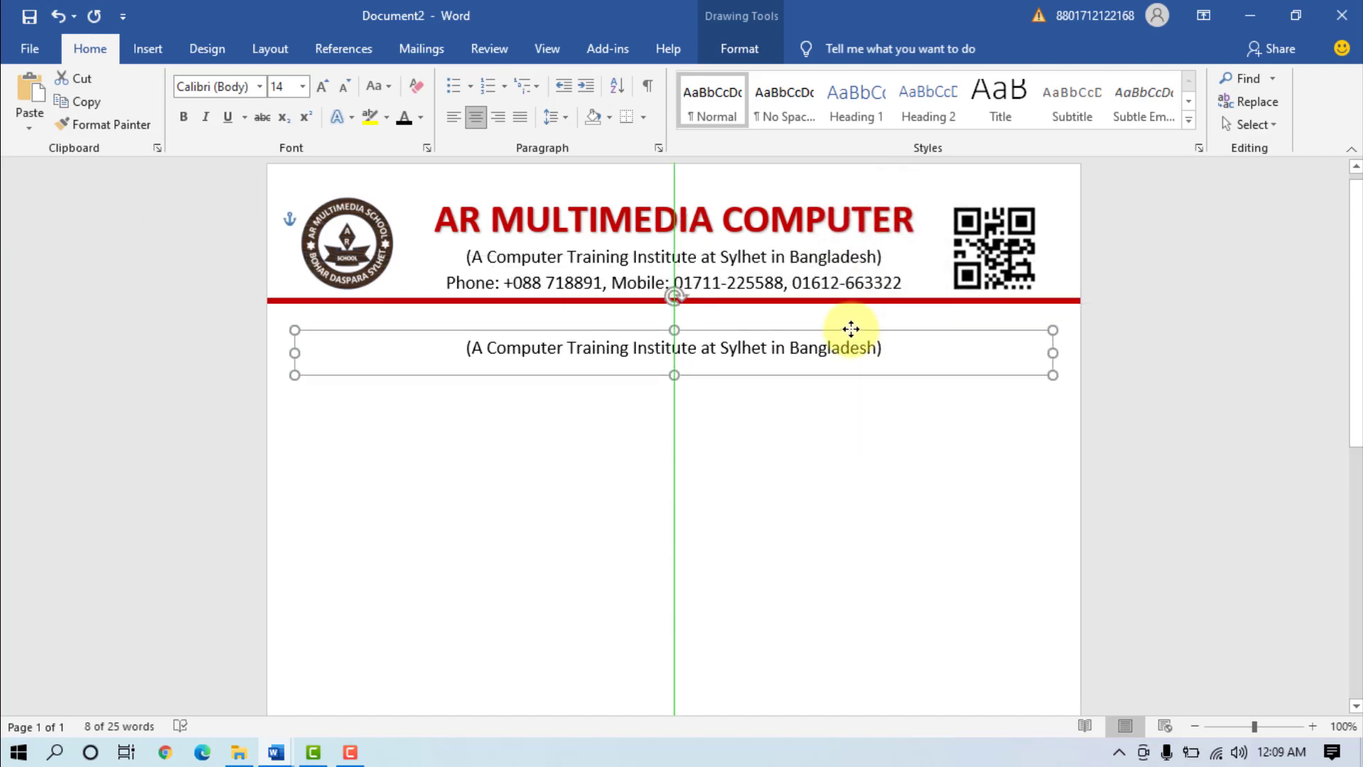
{"action": "left_click_drag", "start_coordinate": [850, 331], "coordinate": [841, 320]}
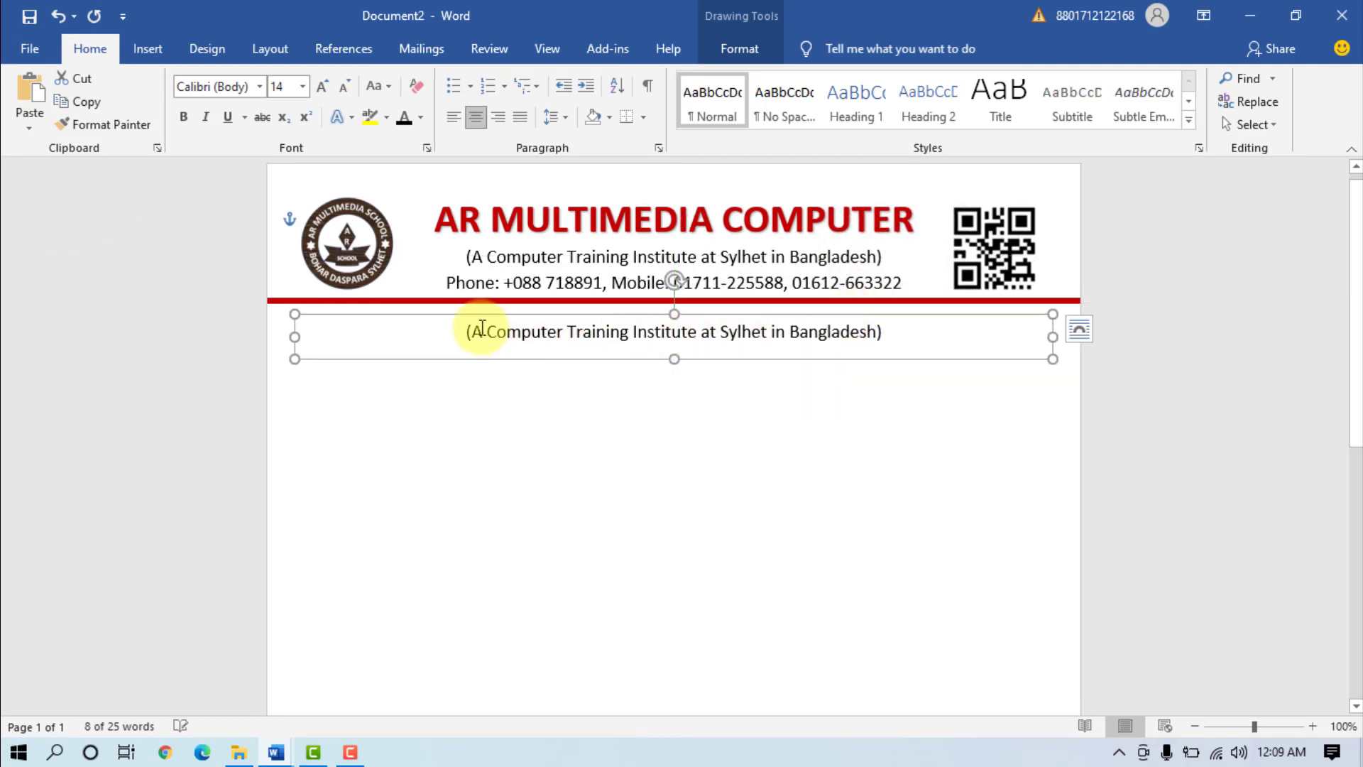
Replace the copy's text with left-aligned 'Ref. .......' and a tabbed 'Date:' on the right
{"action": "left_click_drag", "start_coordinate": [570, 333], "coordinate": [907, 334]}
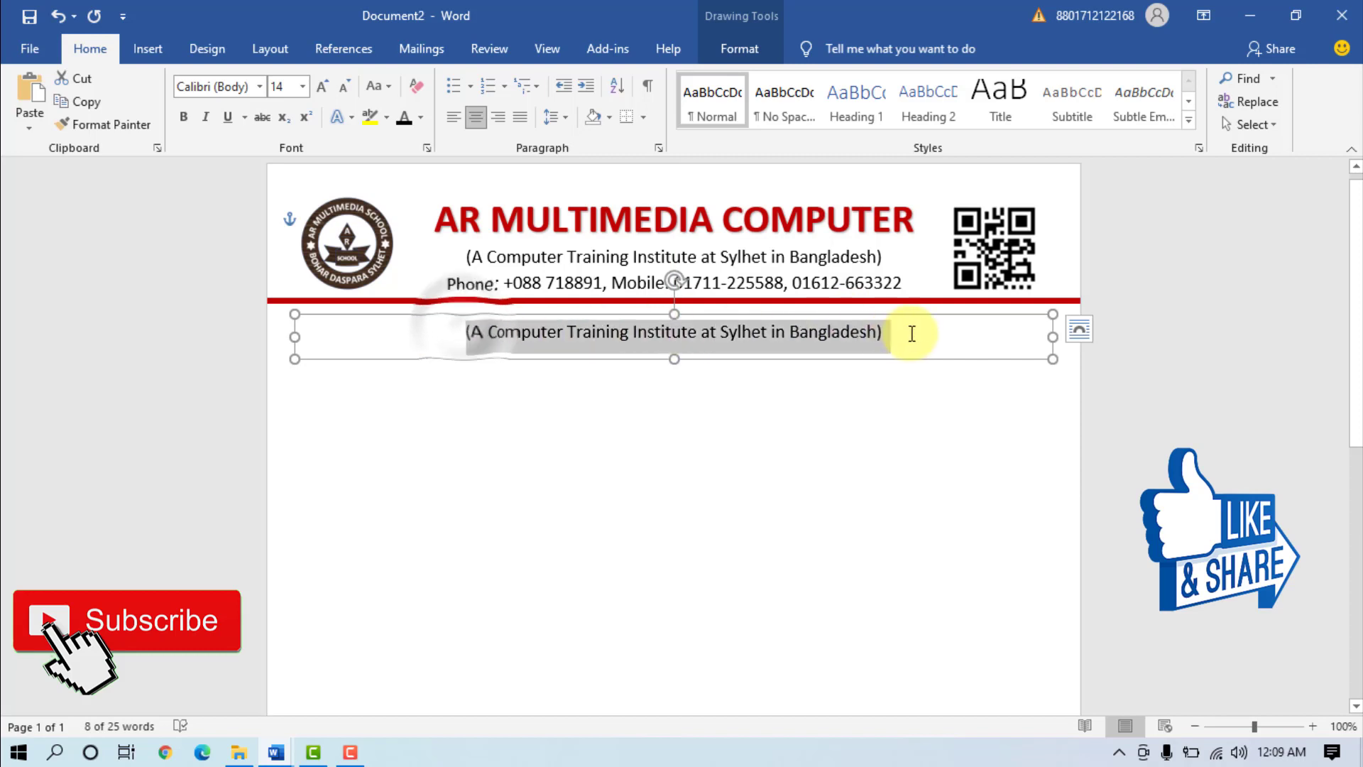
{"action": "left_click", "coordinate": [451, 119]}
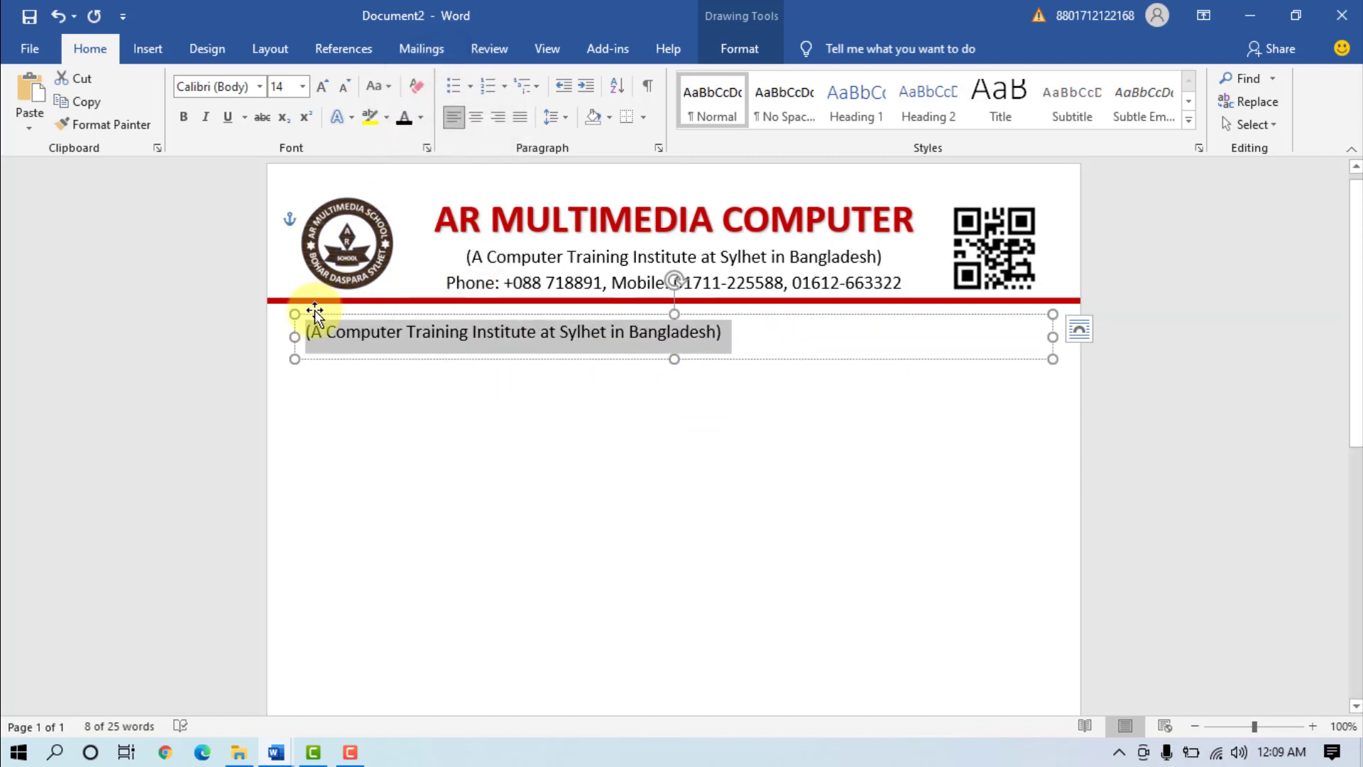
{"action": "type", "text": "Ref"}
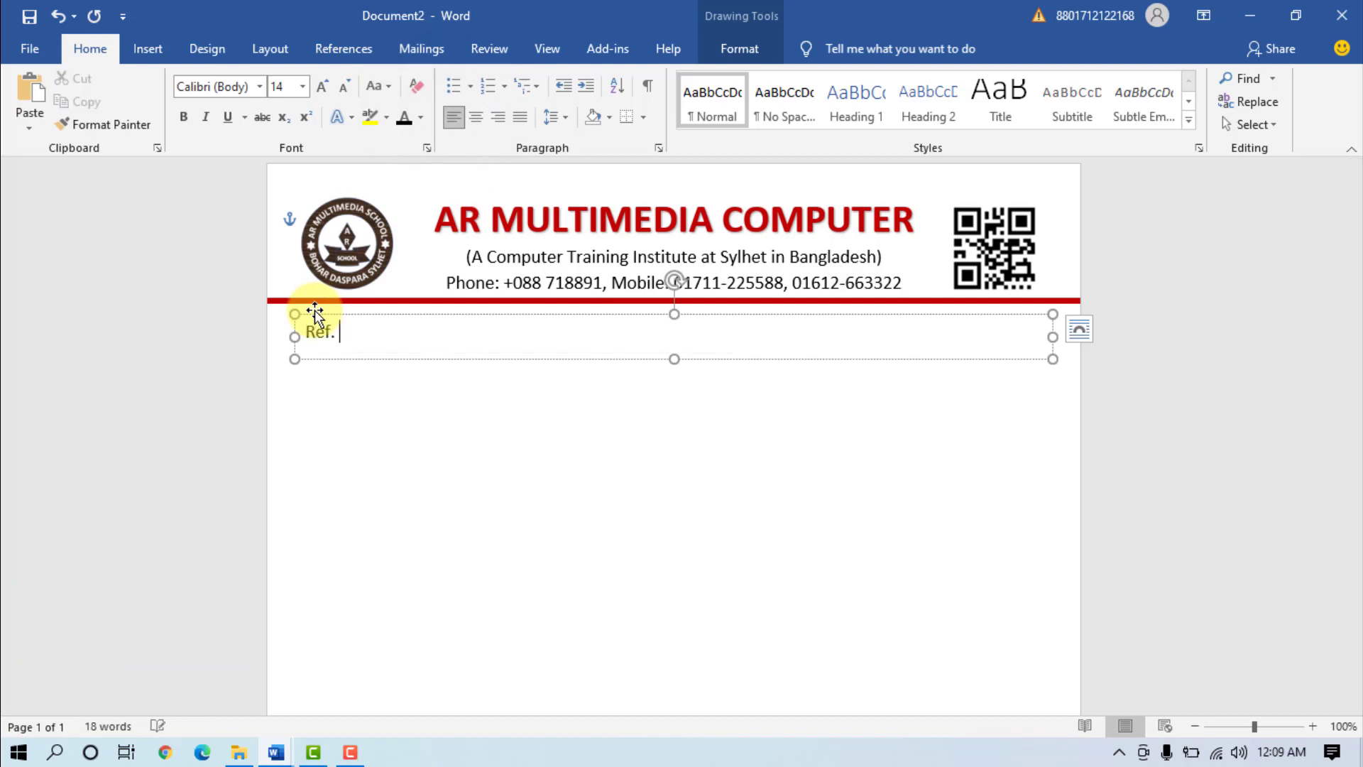
{"action": "type", "text": ". ......."}
{"action": "key", "text": "Tab"}
{"action": "key", "text": "Tab"}
{"action": "key", "text": "Tab"}
{"action": "key", "text": "Tab"}
{"action": "key", "text": "Tab"}
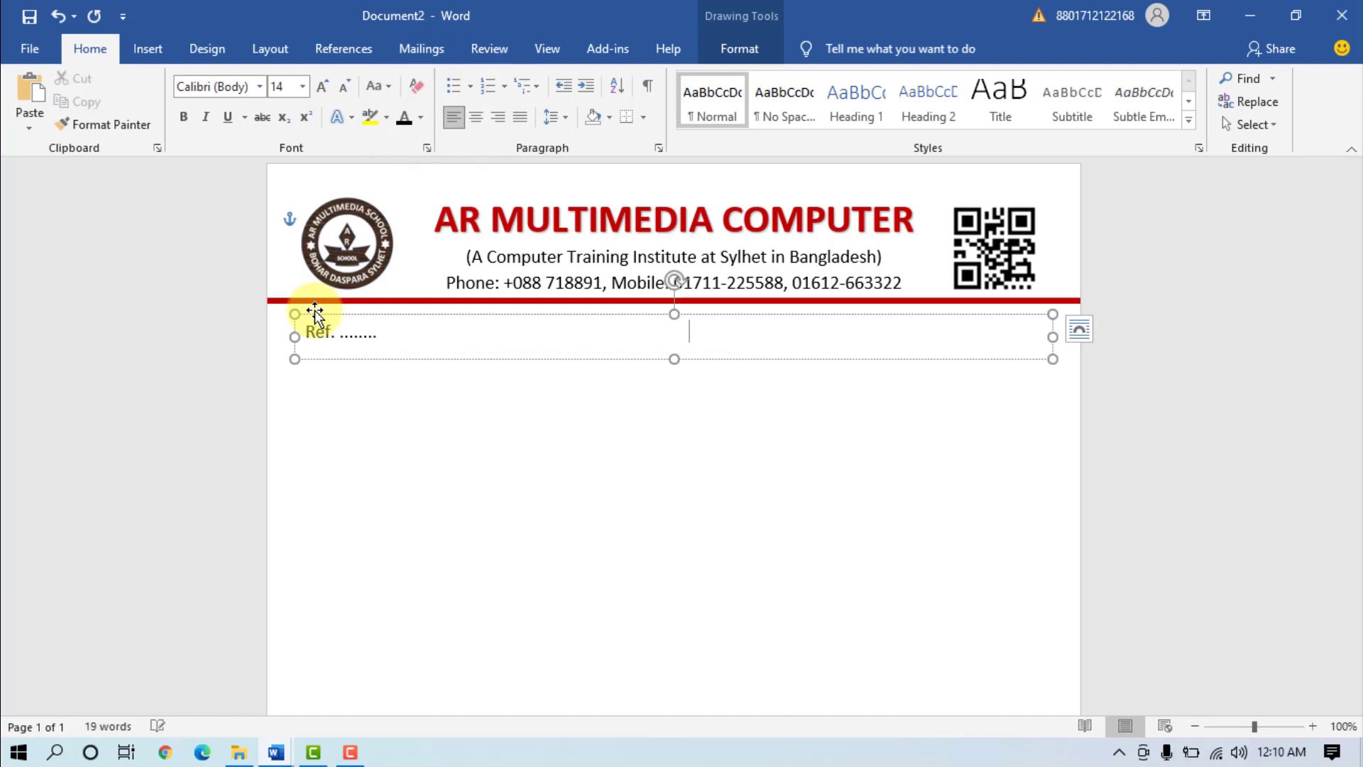
{"action": "type", "text": "Date:"}
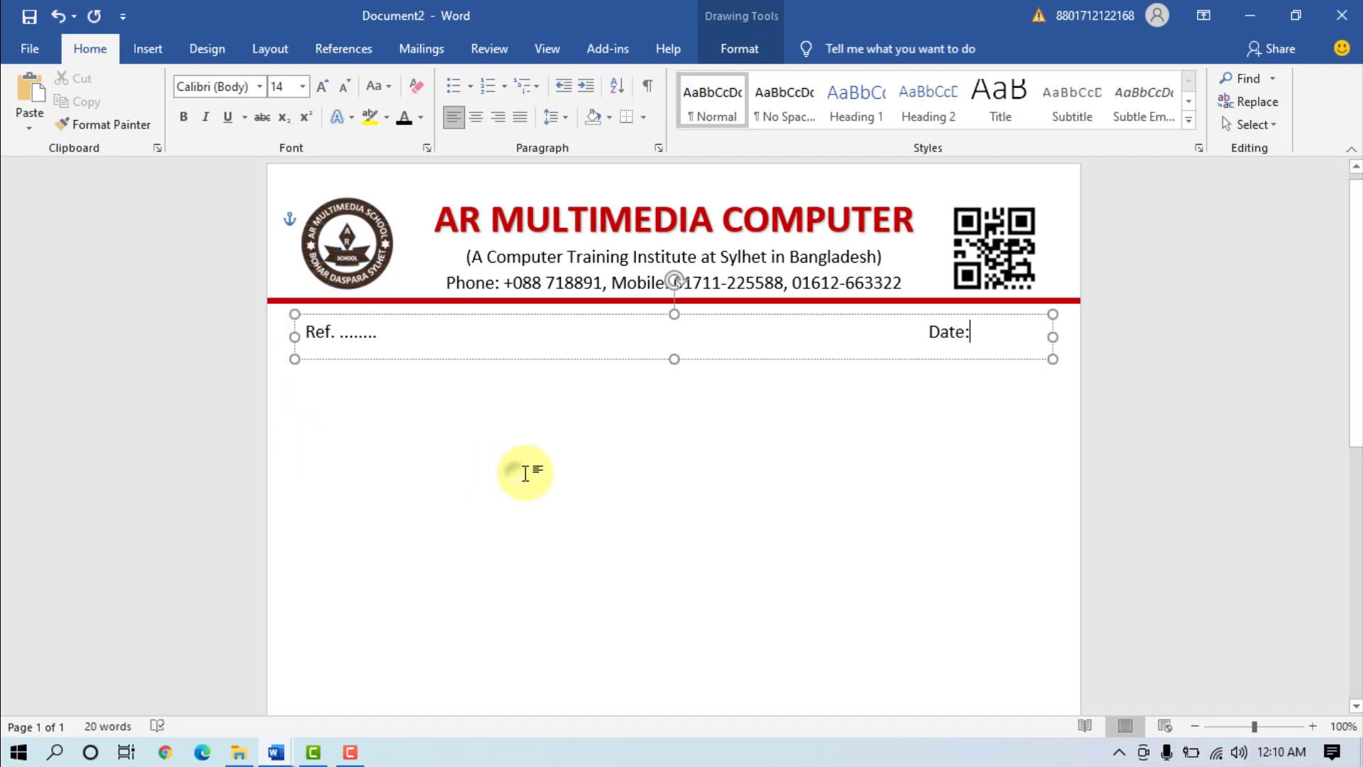
{"action": "left_click", "coordinate": [513, 465]}
{"action": "scroll", "coordinate": [1110, 430], "scroll_direction": "down", "scroll_amount": 1}
{"action": "scroll", "coordinate": [1111, 430], "scroll_direction": "up", "scroll_amount": 2}
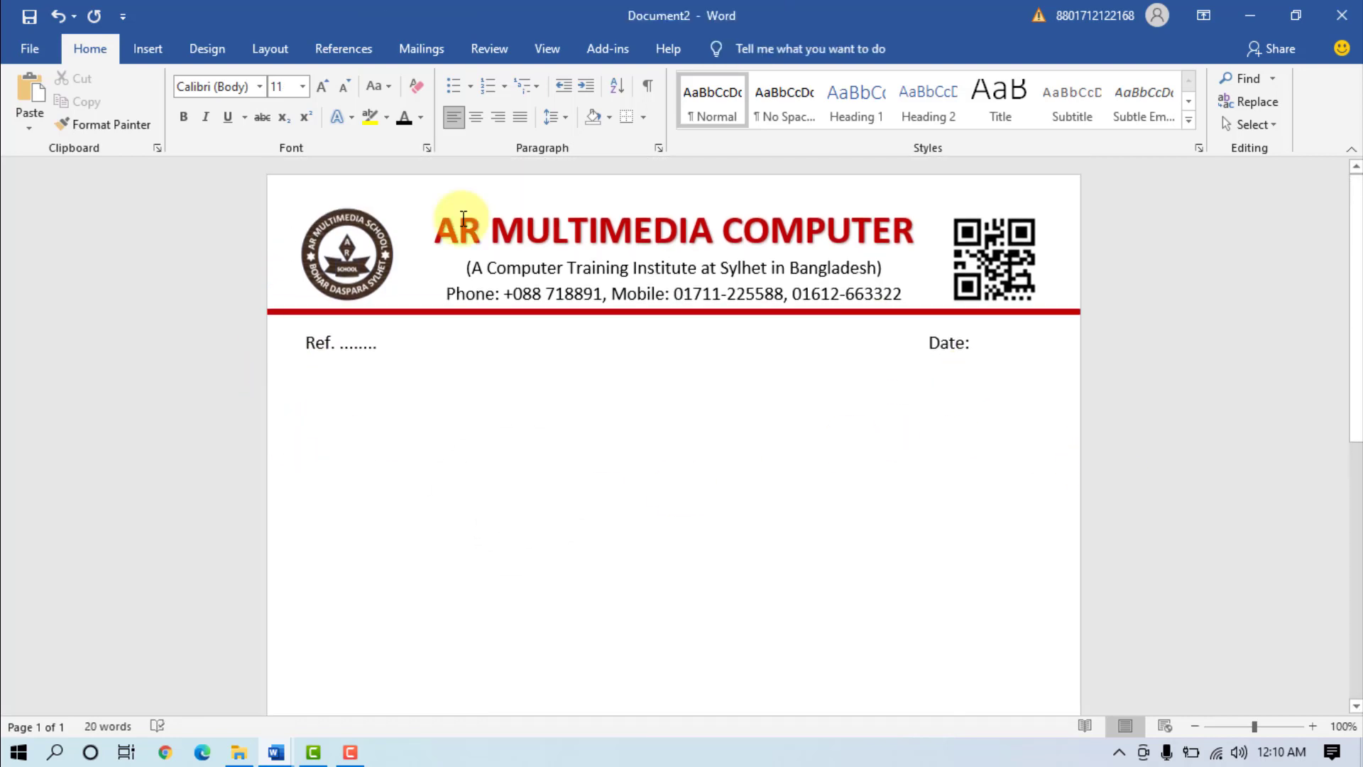
{"action": "scroll", "coordinate": [1008, 490], "scroll_direction": "down", "scroll_amount": 3}
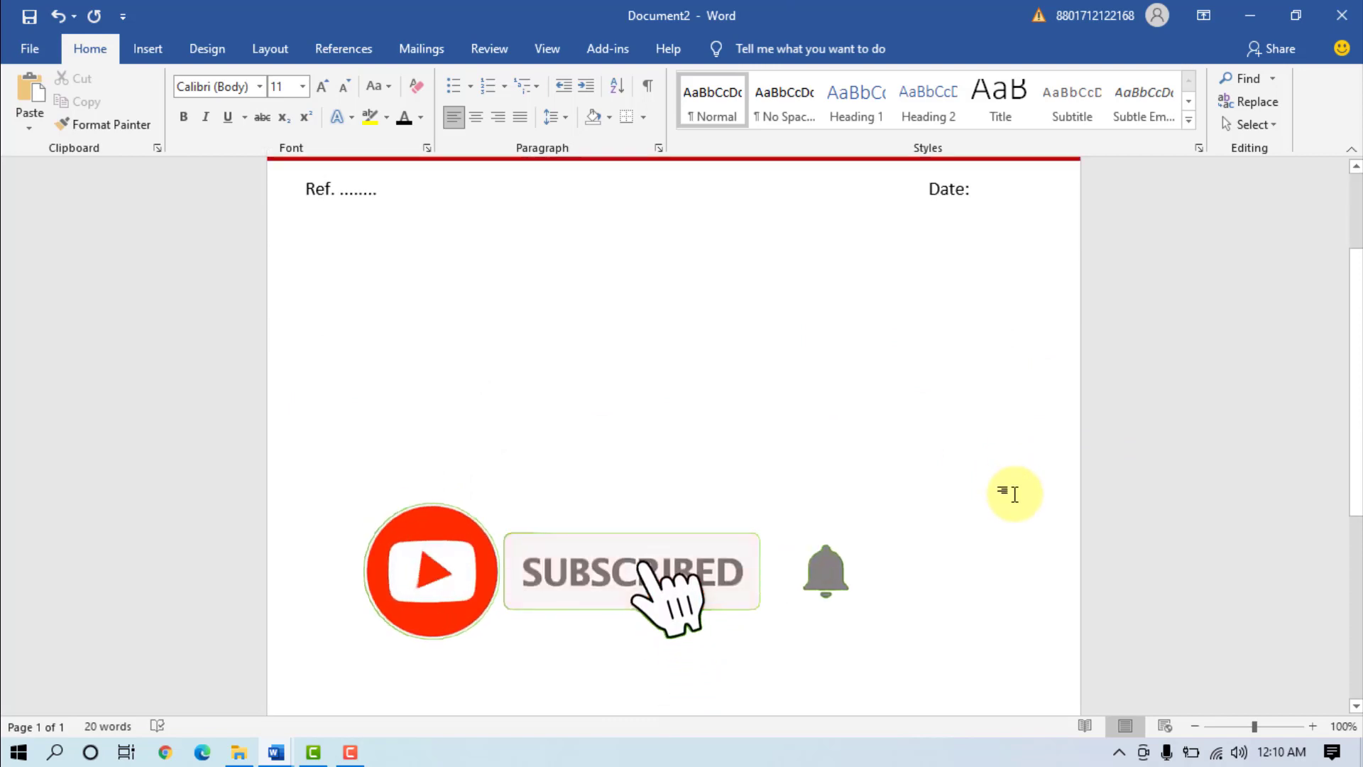
{"action": "scroll", "coordinate": [1013, 494], "scroll_direction": "down", "scroll_amount": 2}
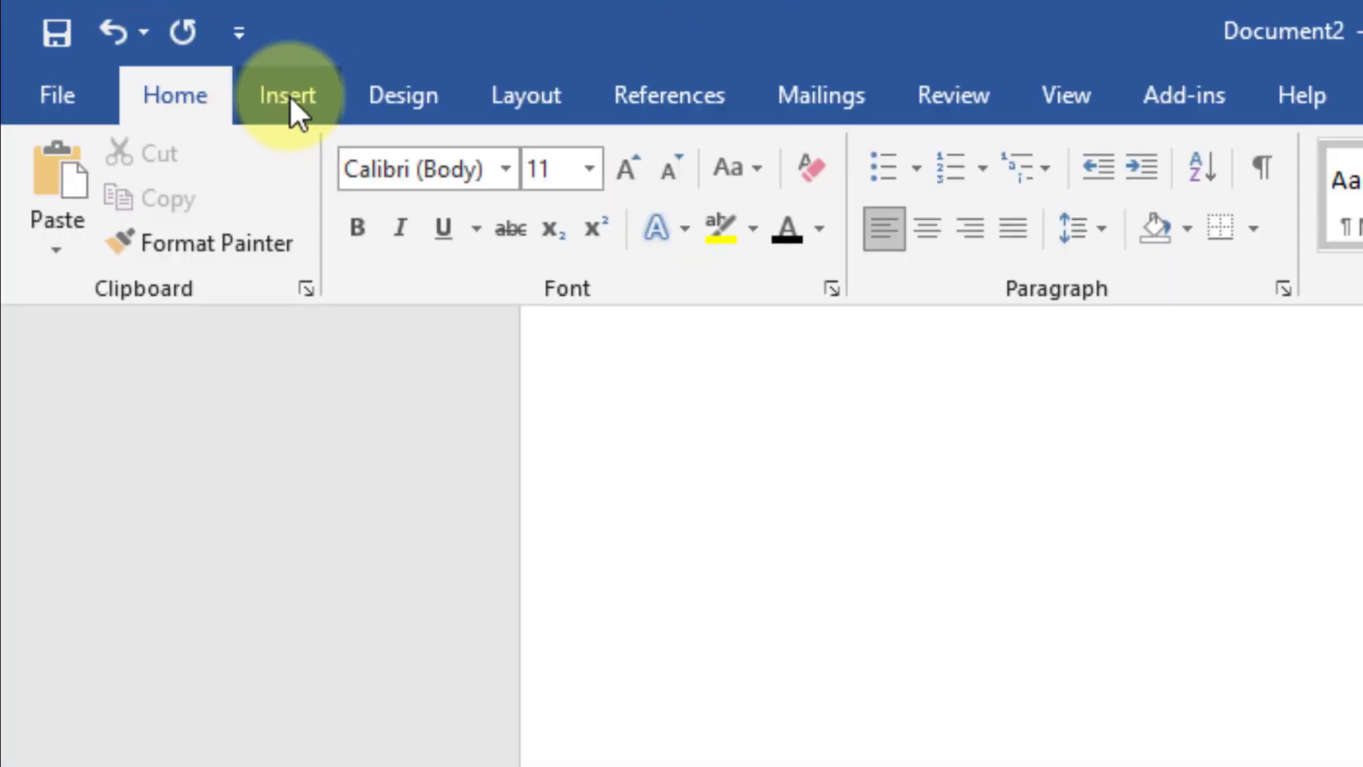
Draw a Wave shape across the page bottom, stretched to the left edge
{"action": "left_click", "coordinate": [148, 50]}
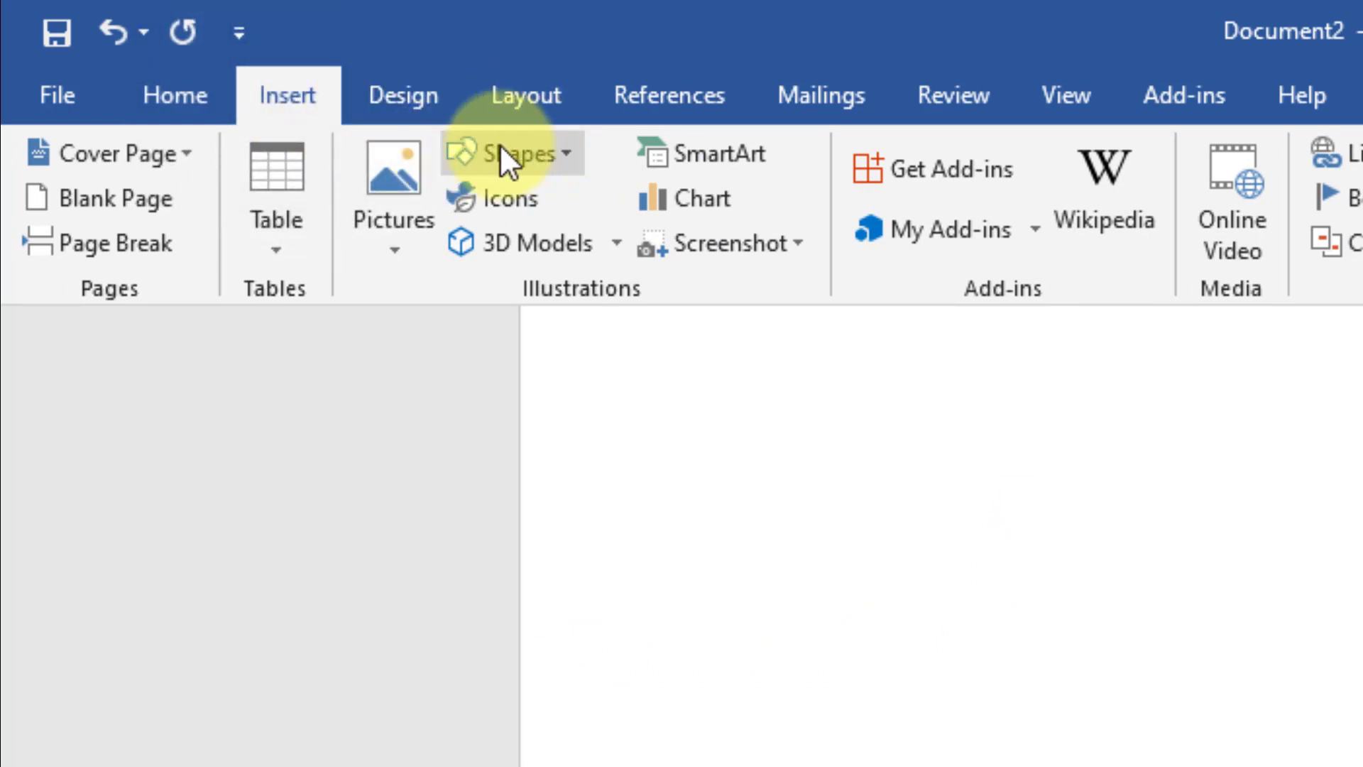
{"action": "left_click", "coordinate": [525, 152]}
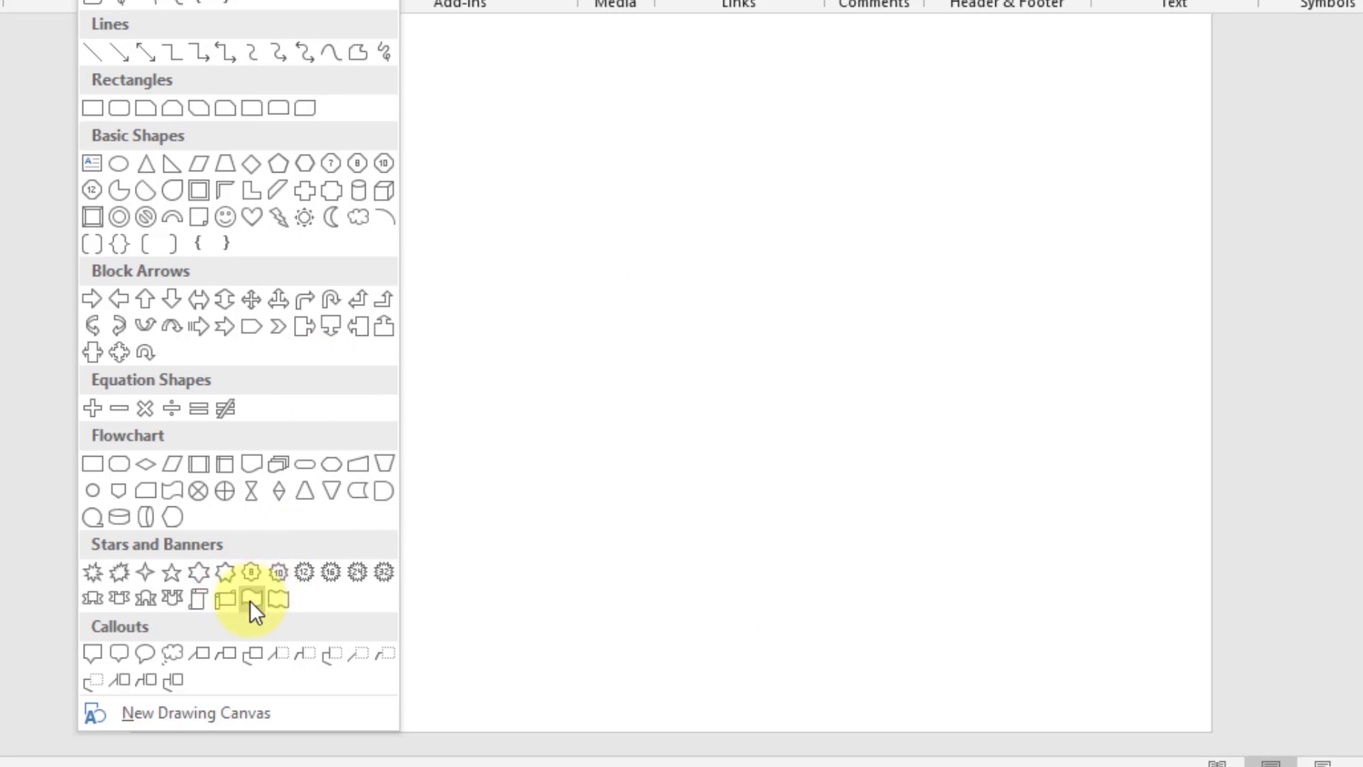
{"action": "left_click", "coordinate": [250, 598]}
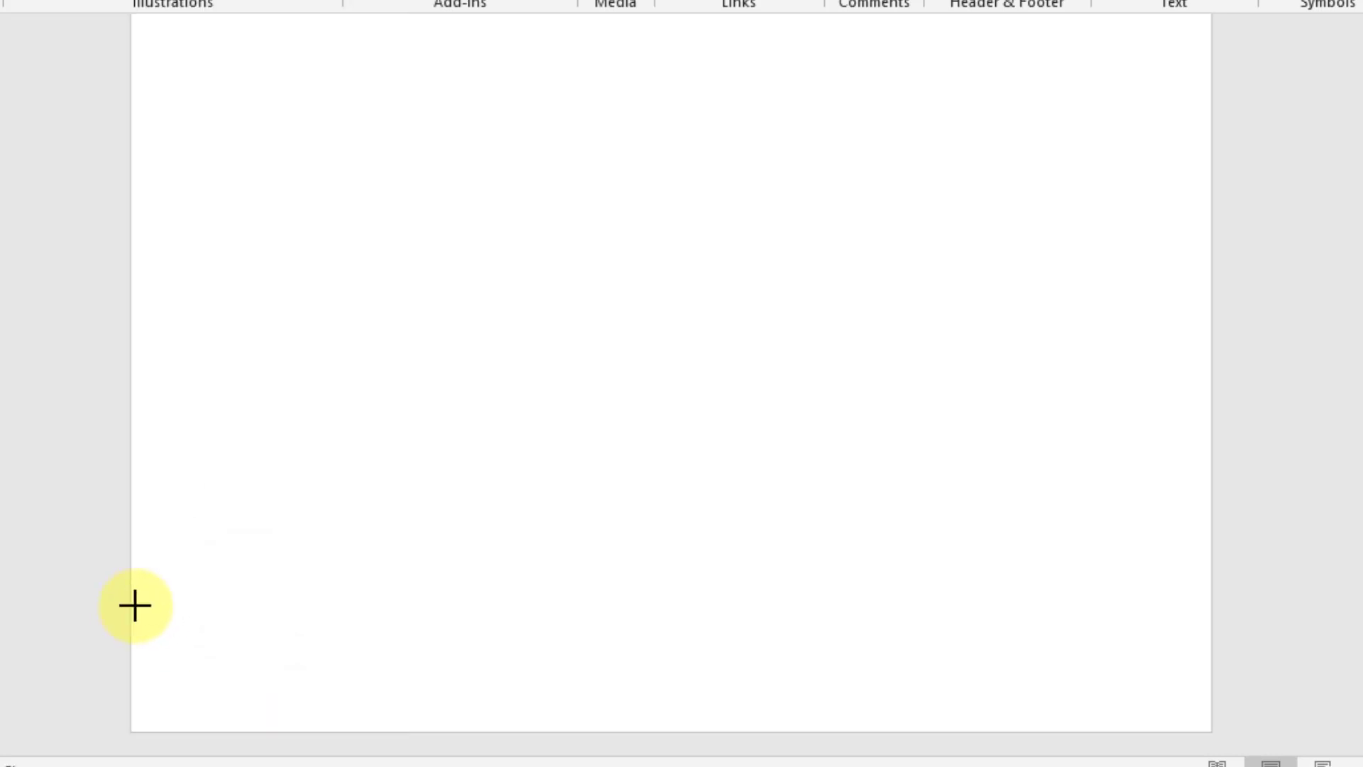
{"action": "left_click_drag", "start_coordinate": [134, 604], "coordinate": [1192, 729]}
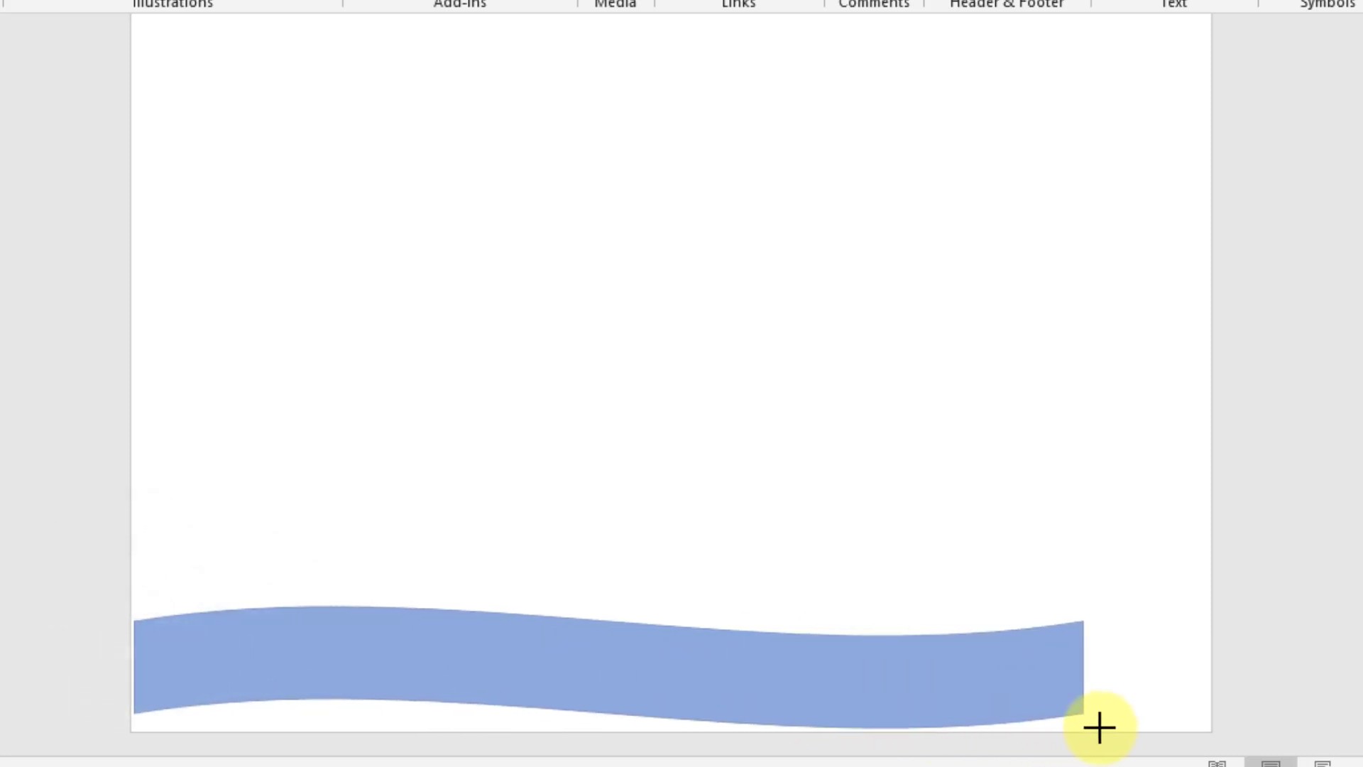
{"action": "left_click_drag", "start_coordinate": [1209, 731], "coordinate": [1214, 729]}
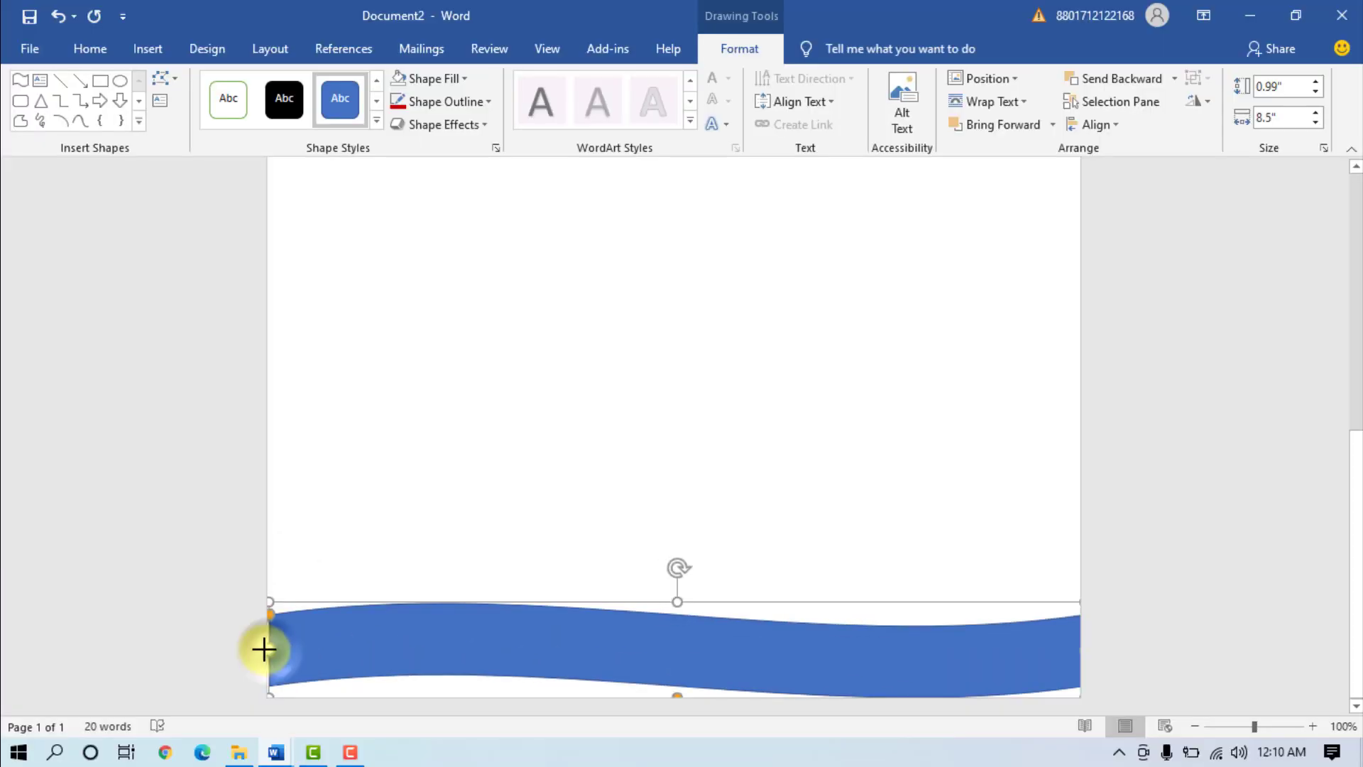
{"action": "left_click_drag", "start_coordinate": [264, 649], "coordinate": [262, 649]}
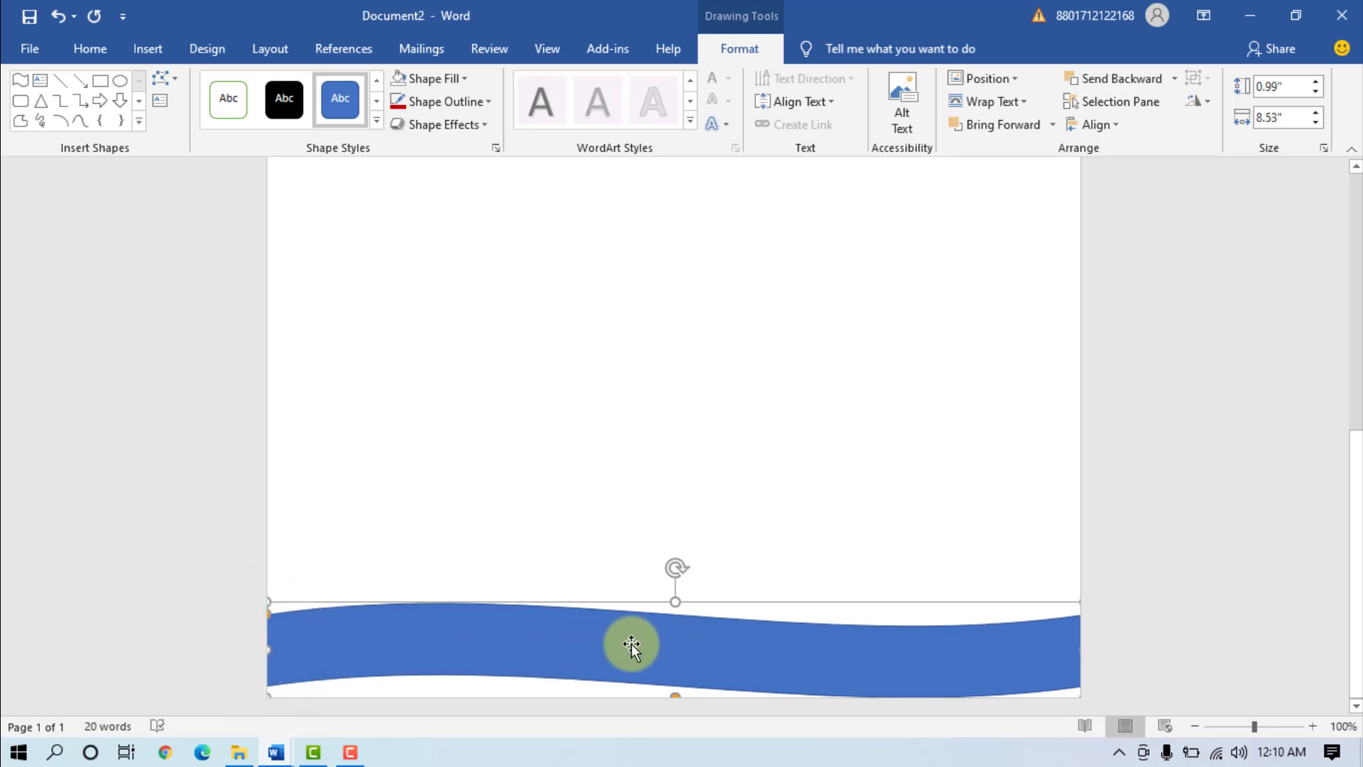
Fill the wave dark red and paste a duplicate of it
{"action": "left_click", "coordinate": [462, 80]}
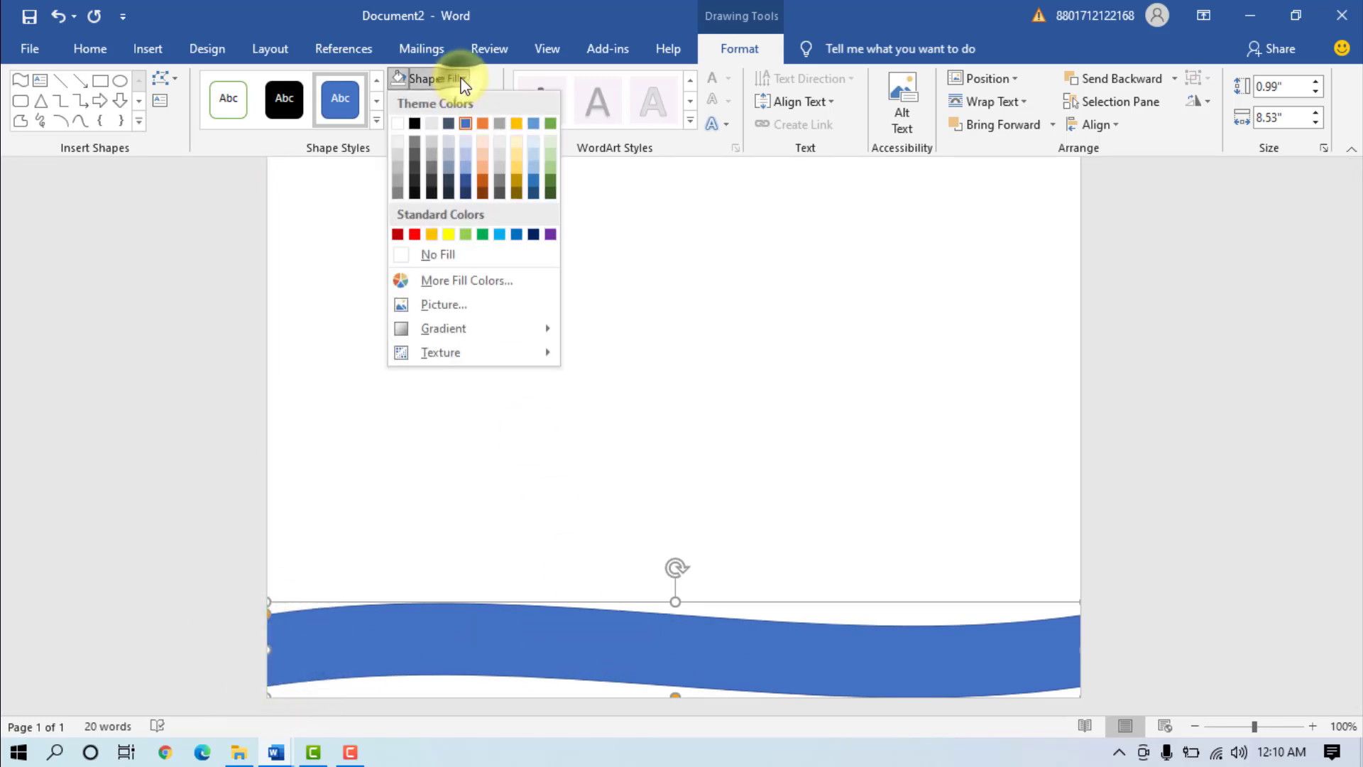
{"action": "left_click", "coordinate": [398, 235]}
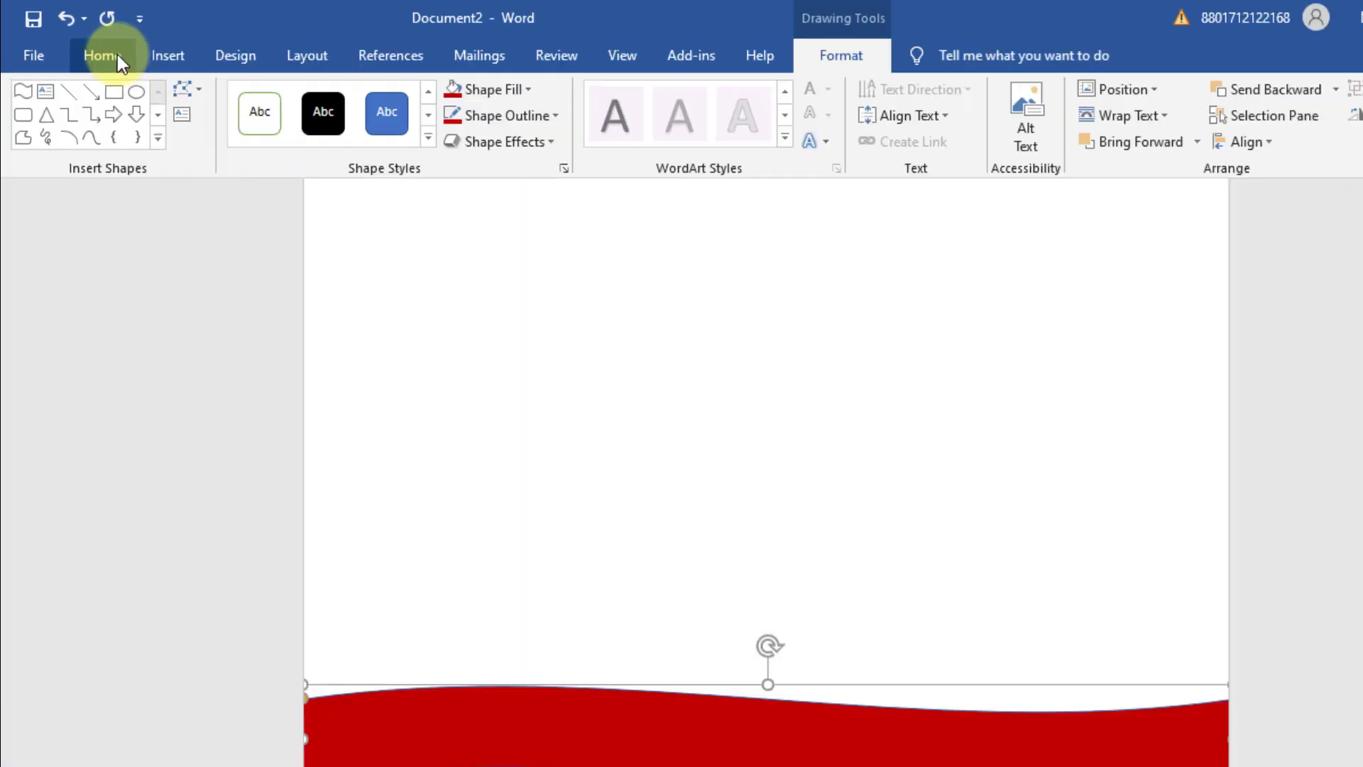
{"action": "left_click", "coordinate": [94, 49]}
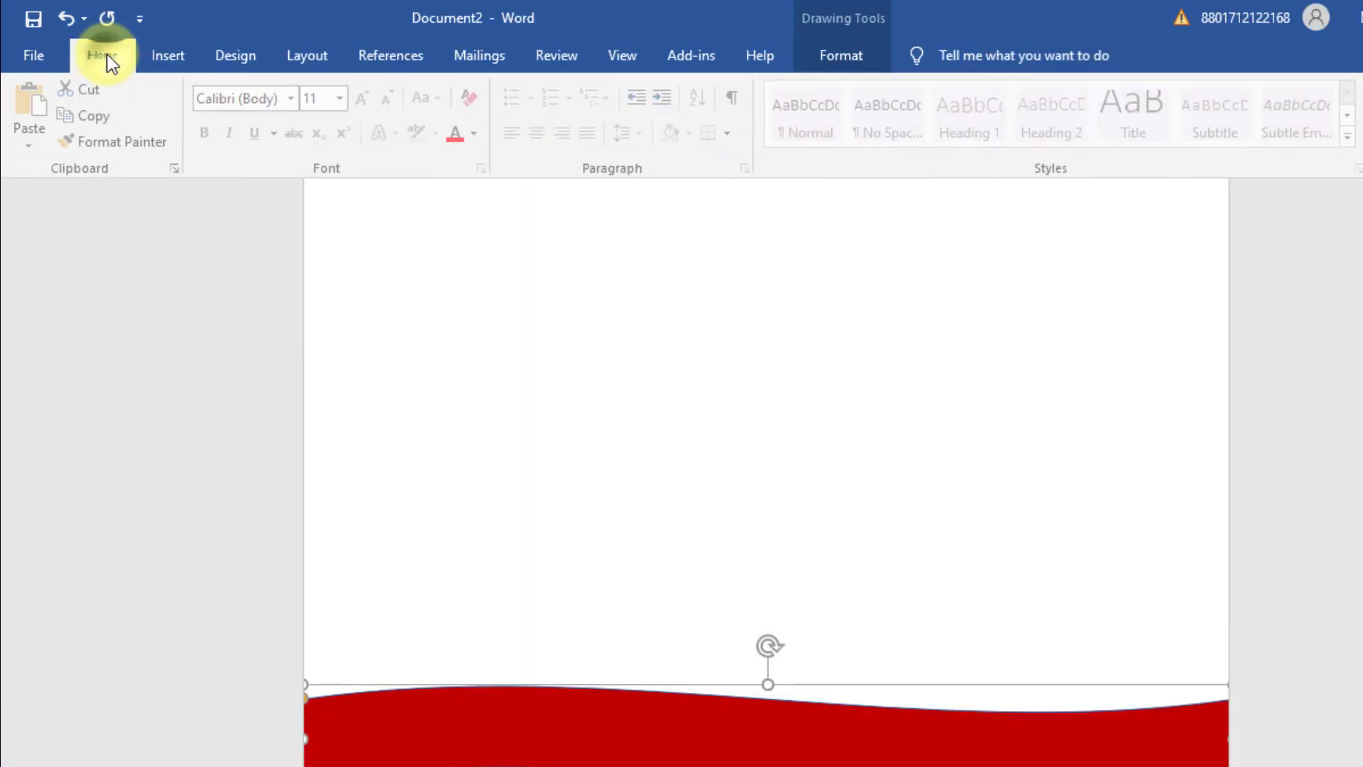
{"action": "left_click", "coordinate": [105, 117]}
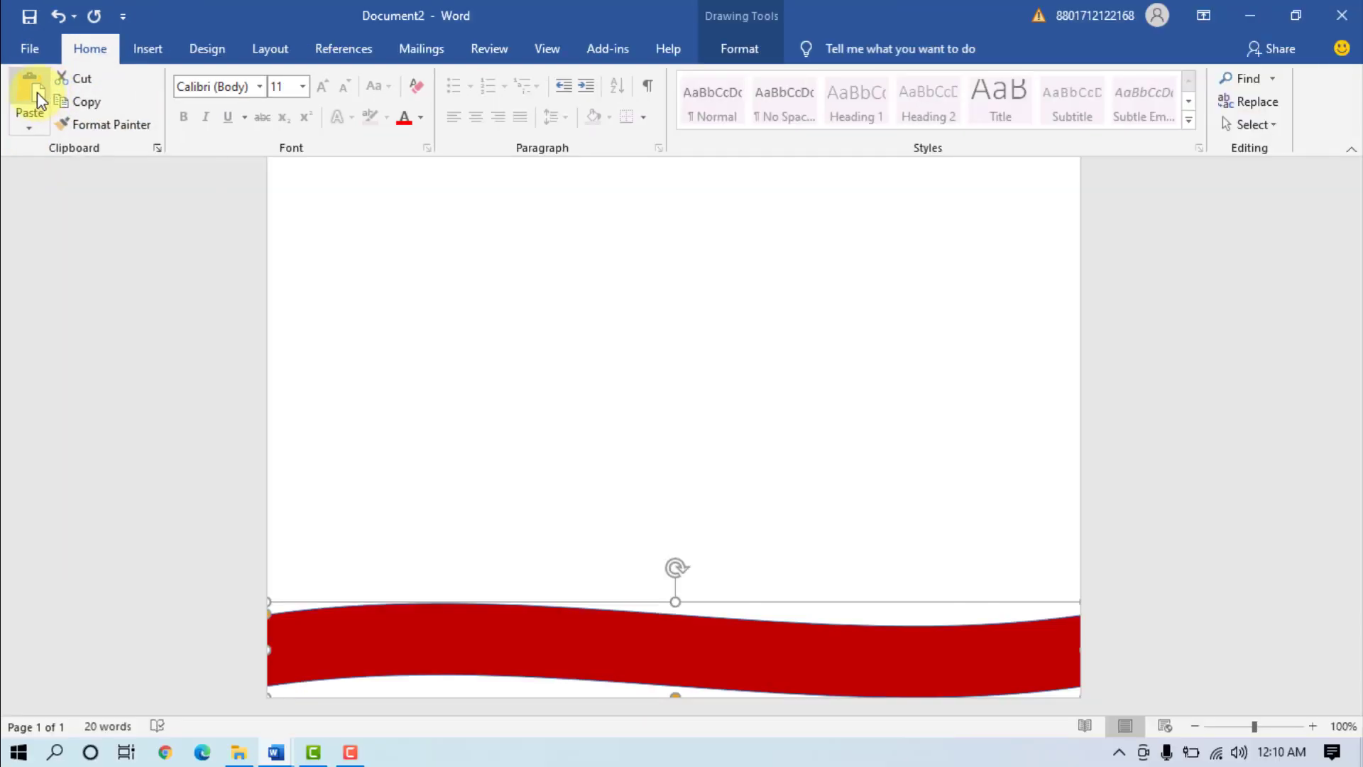
{"action": "left_click", "coordinate": [37, 92]}
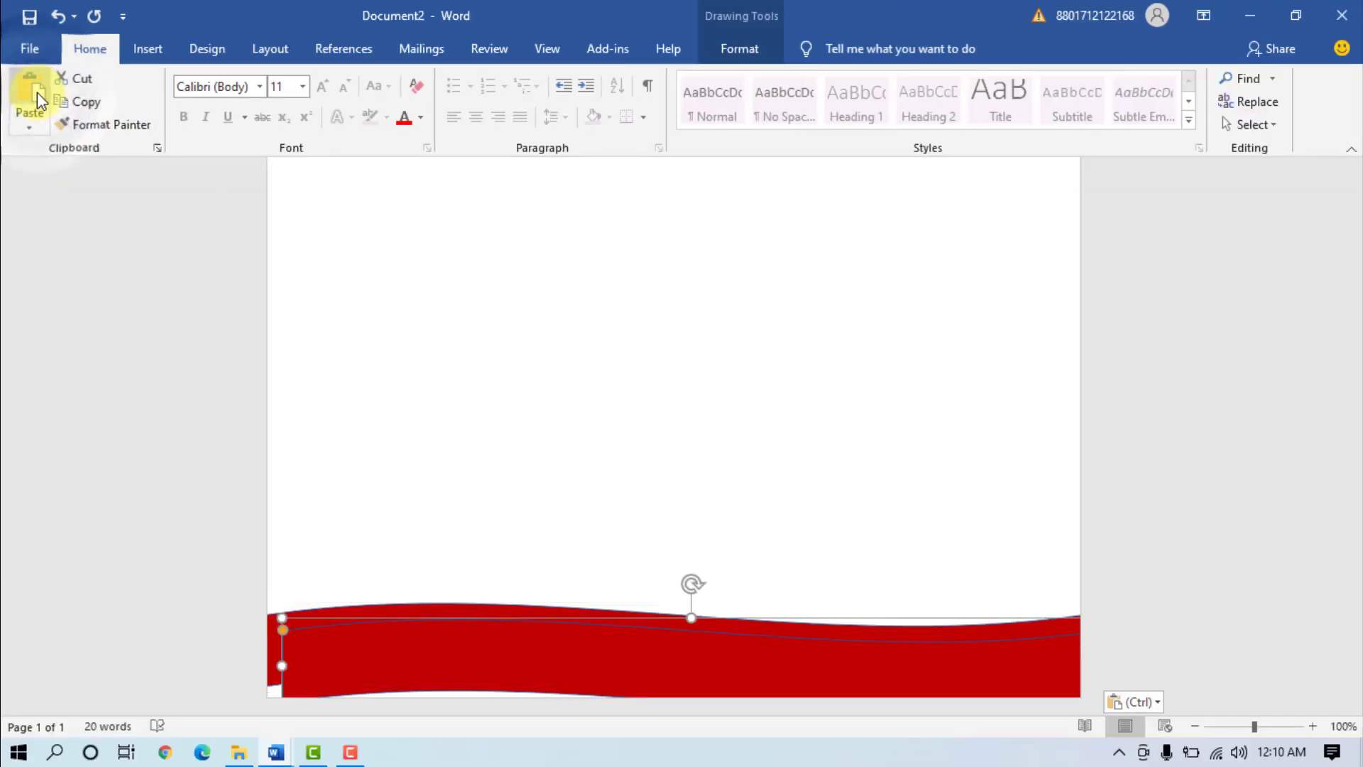
Fill the duplicate wave black and lower it to reveal a thin red band
{"action": "left_click", "coordinate": [739, 47]}
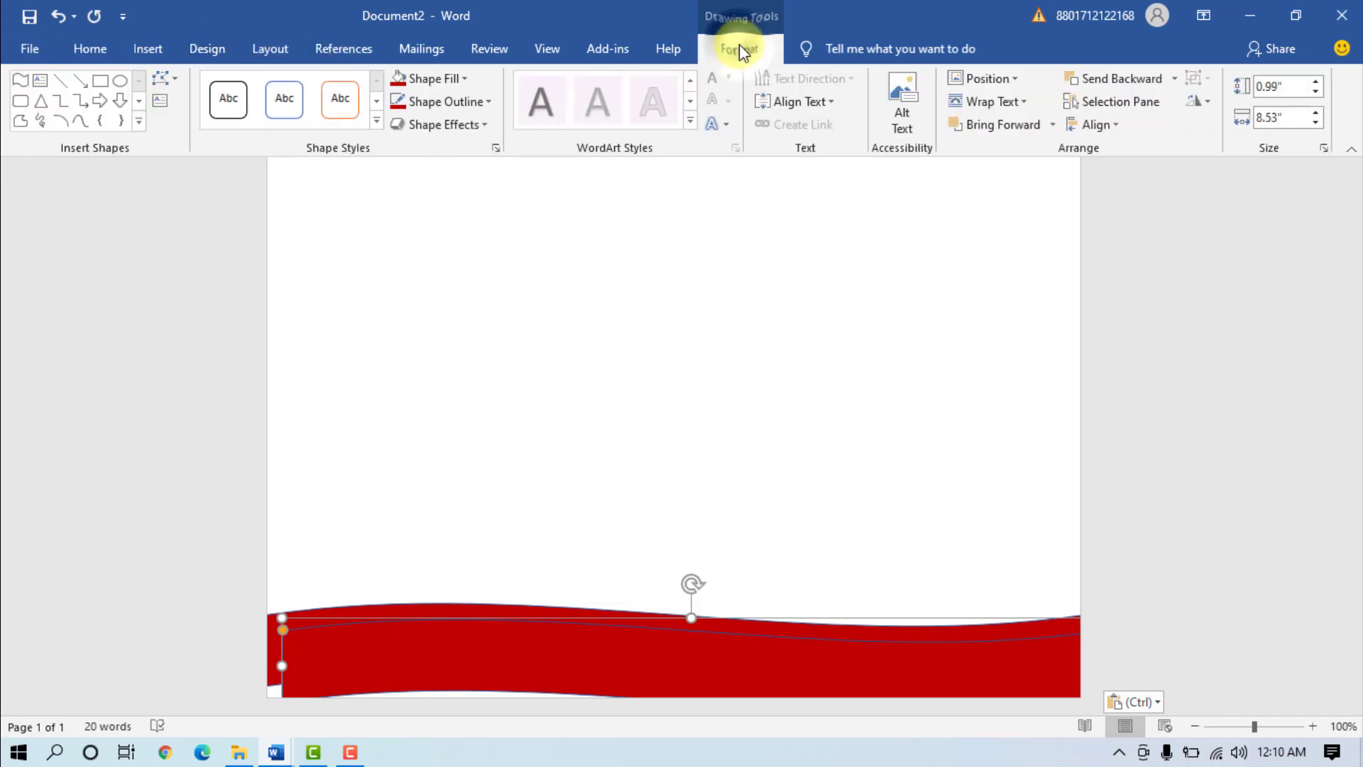
{"action": "left_click", "coordinate": [464, 78]}
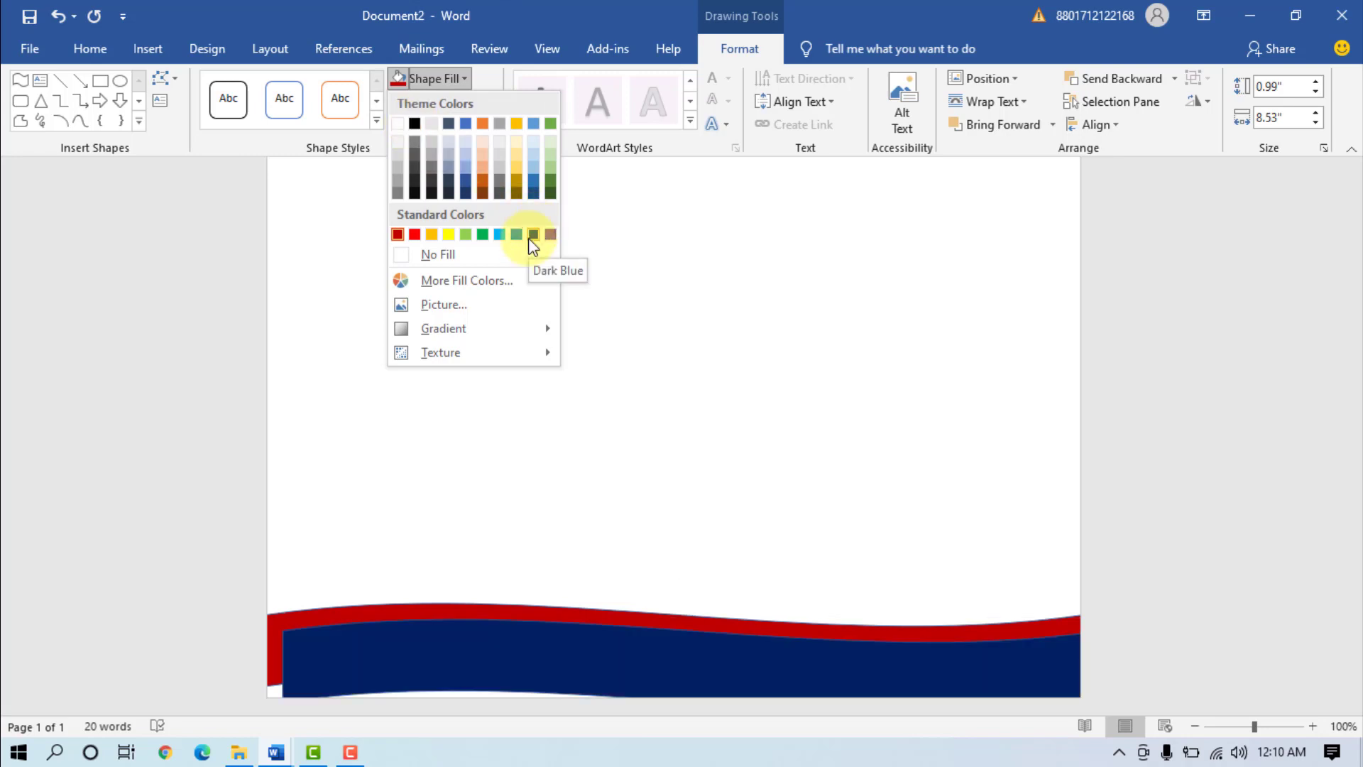
{"action": "left_click", "coordinate": [415, 124]}
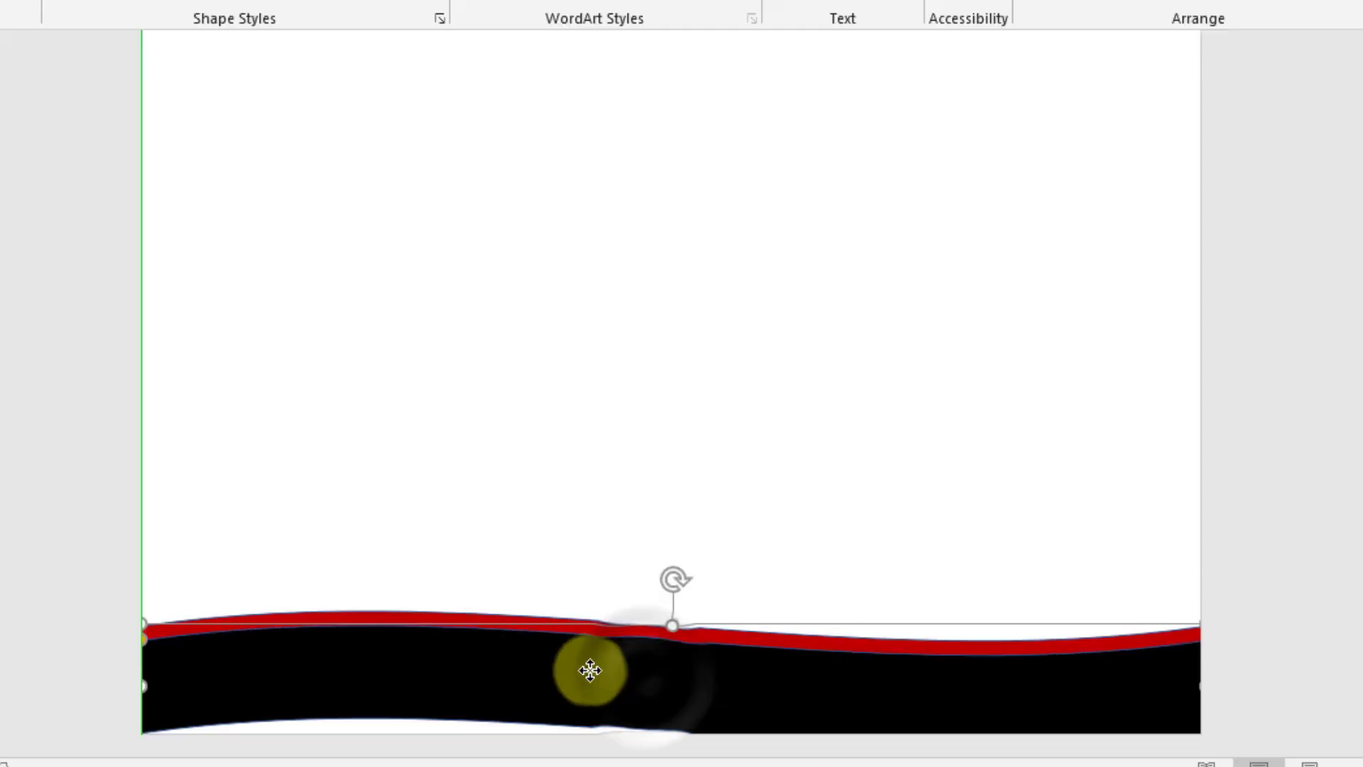
{"action": "left_click_drag", "start_coordinate": [590, 670], "coordinate": [590, 673]}
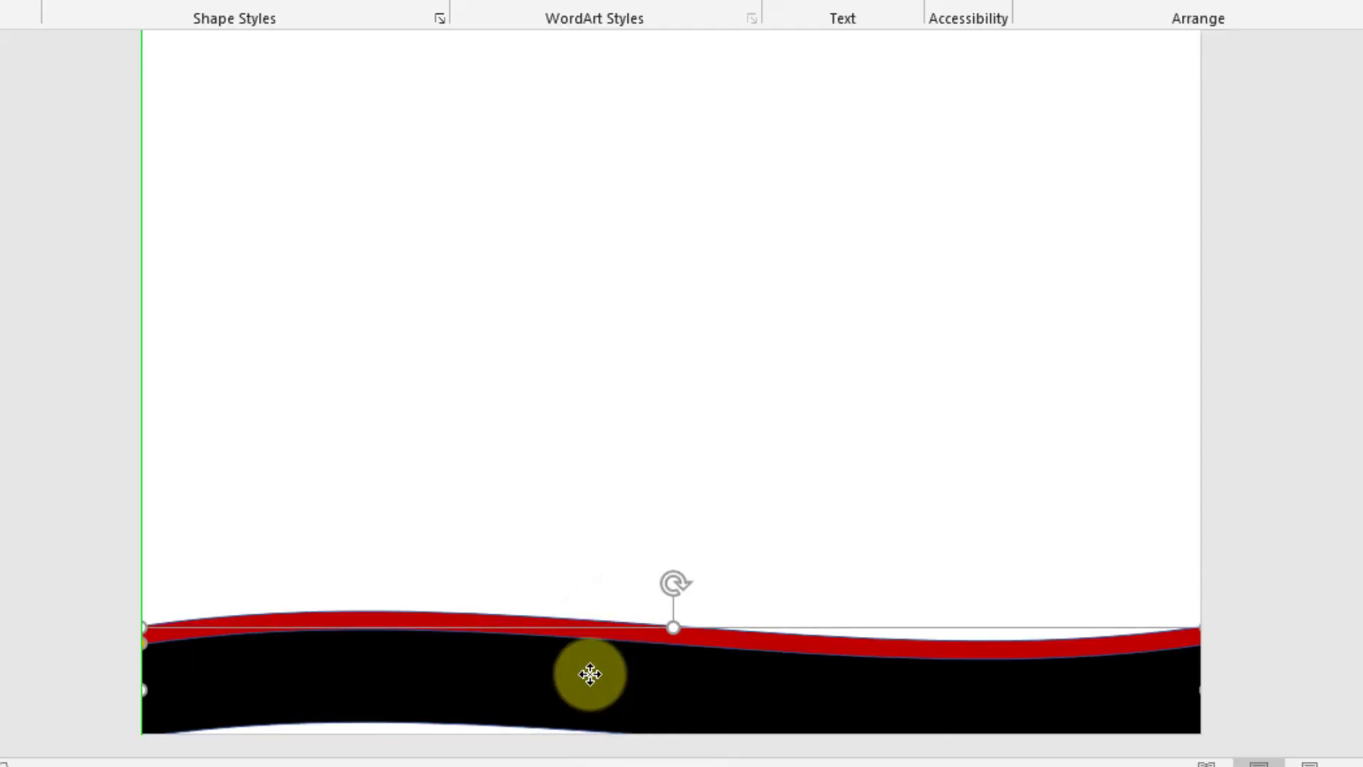
{"action": "left_click_drag", "start_coordinate": [668, 652], "coordinate": [669, 654]}
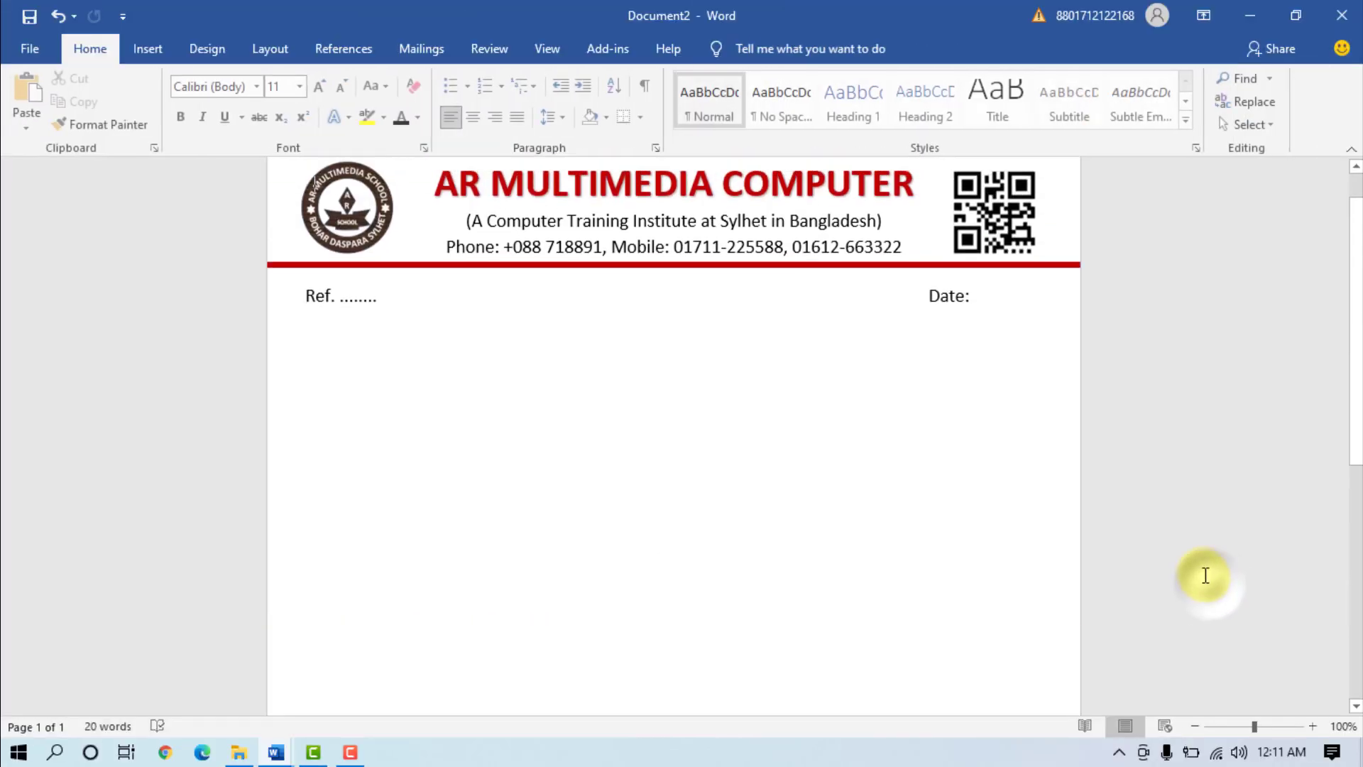
{"action": "left_click", "coordinate": [1200, 565]}
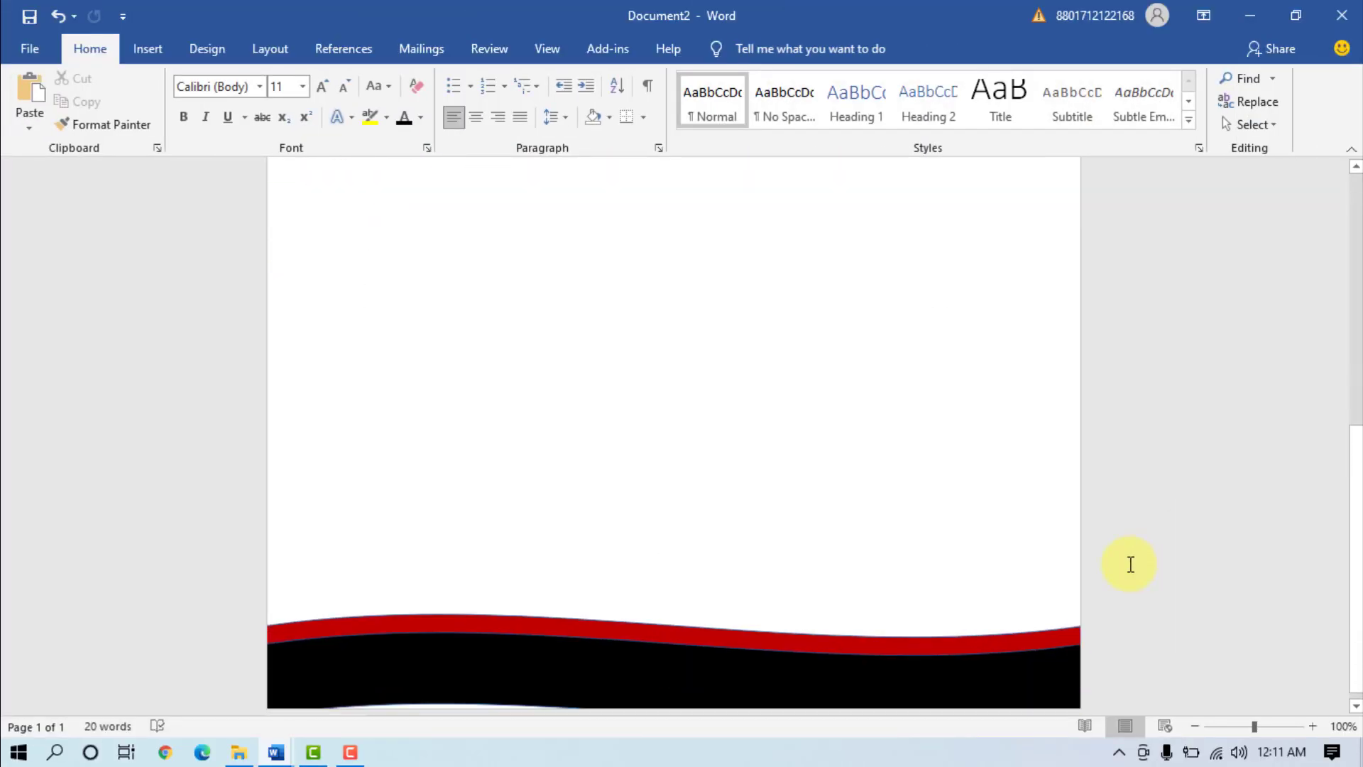
Set the black wave's outline to No Outline
{"action": "scroll", "coordinate": [1130, 564], "scroll_direction": "down", "scroll_amount": 1}
{"action": "left_click", "coordinate": [708, 672]}
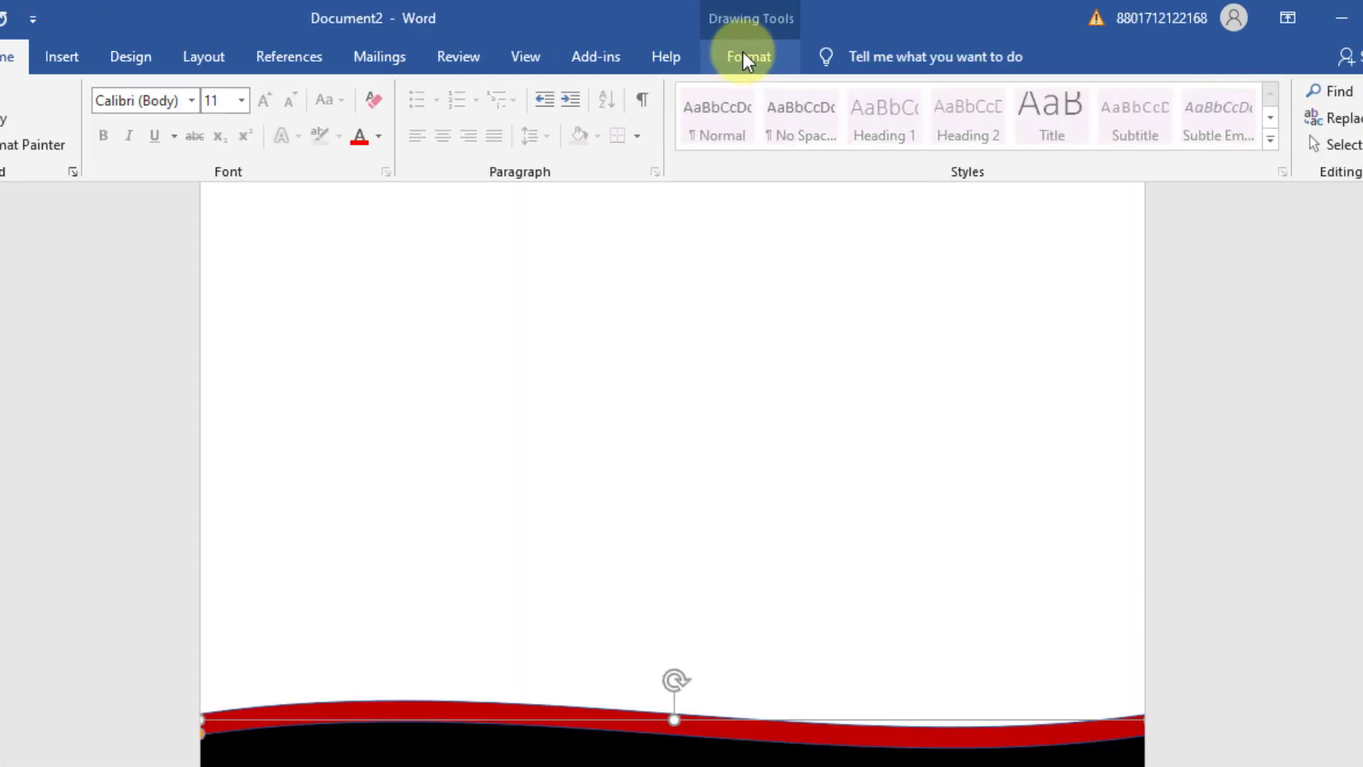
{"action": "left_click", "coordinate": [744, 54]}
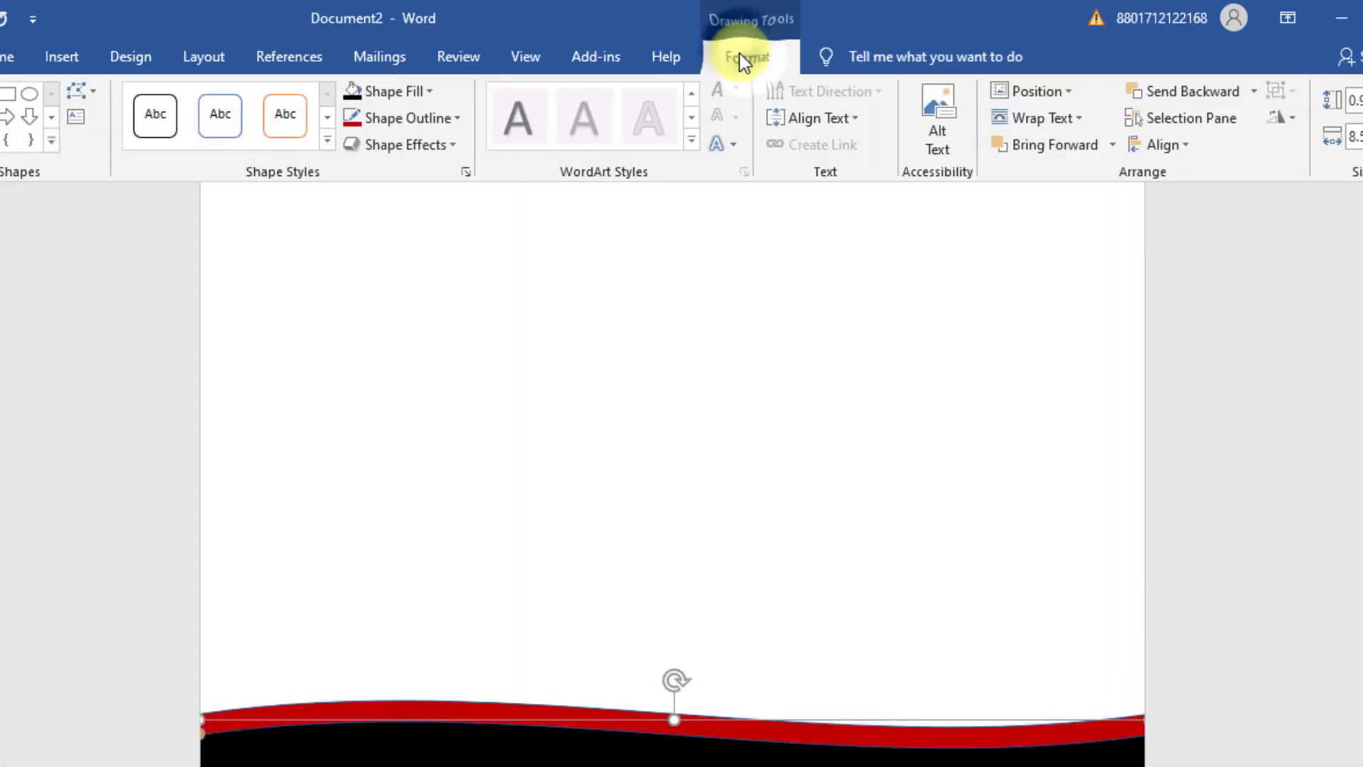
{"action": "left_click", "coordinate": [459, 117]}
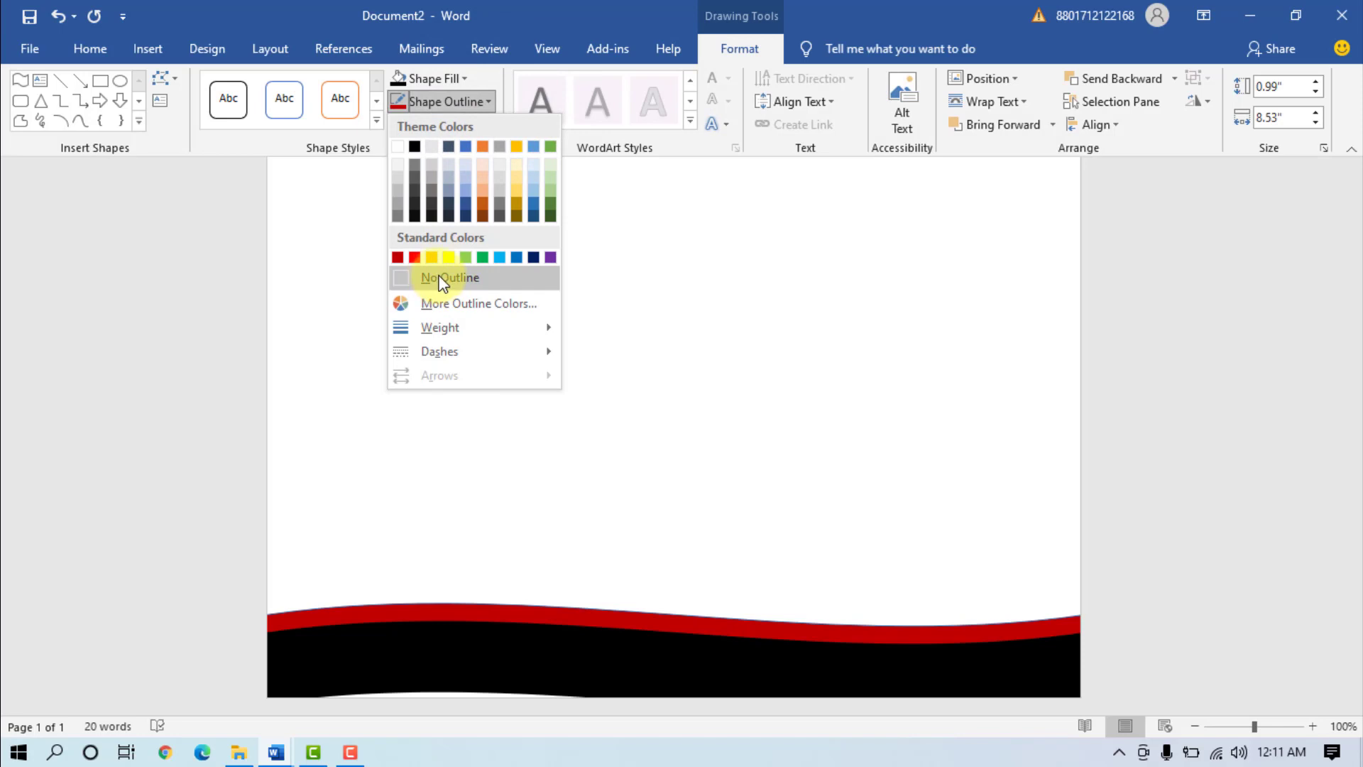
{"action": "left_click", "coordinate": [442, 279]}
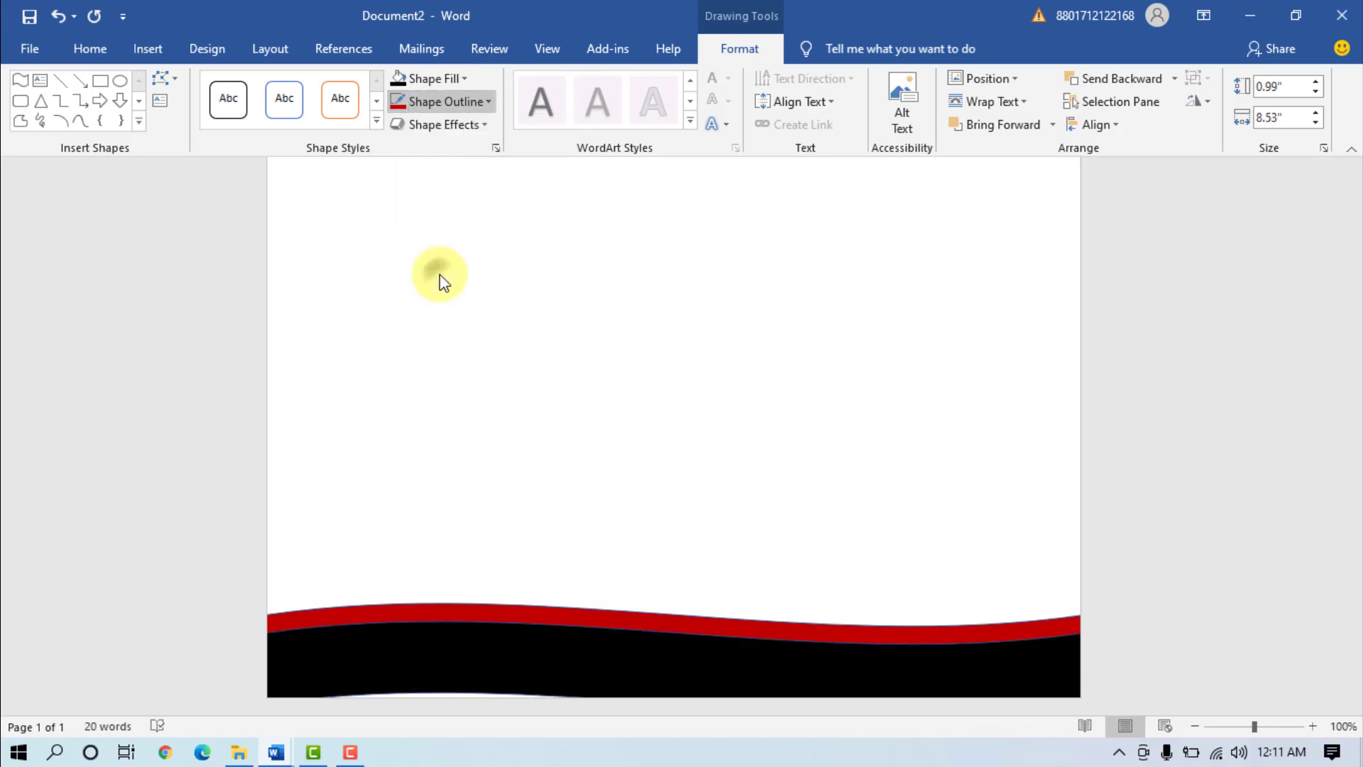
{"action": "left_click", "coordinate": [1134, 489]}
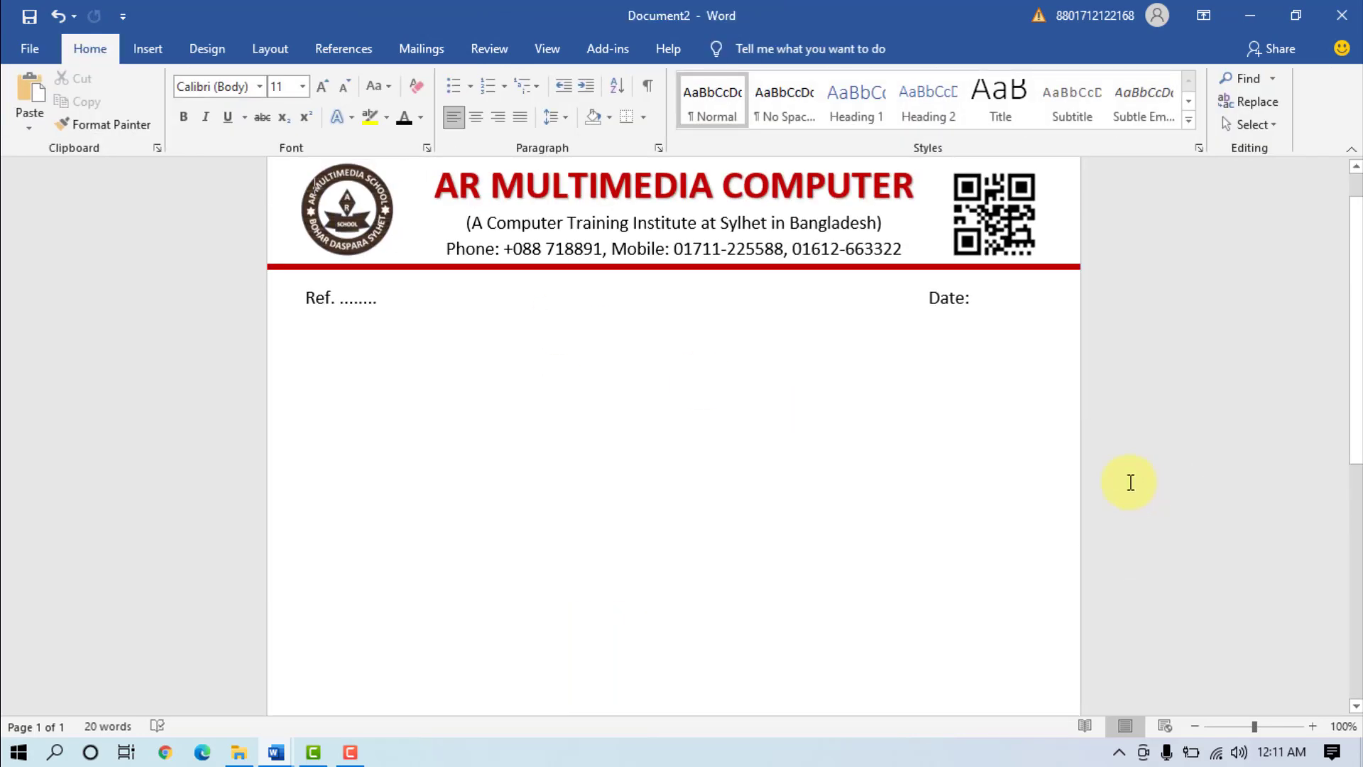
Start a custom Picture watermark with scale set to 100%
{"action": "scroll", "coordinate": [641, 553], "scroll_direction": "up", "scroll_amount": 1}
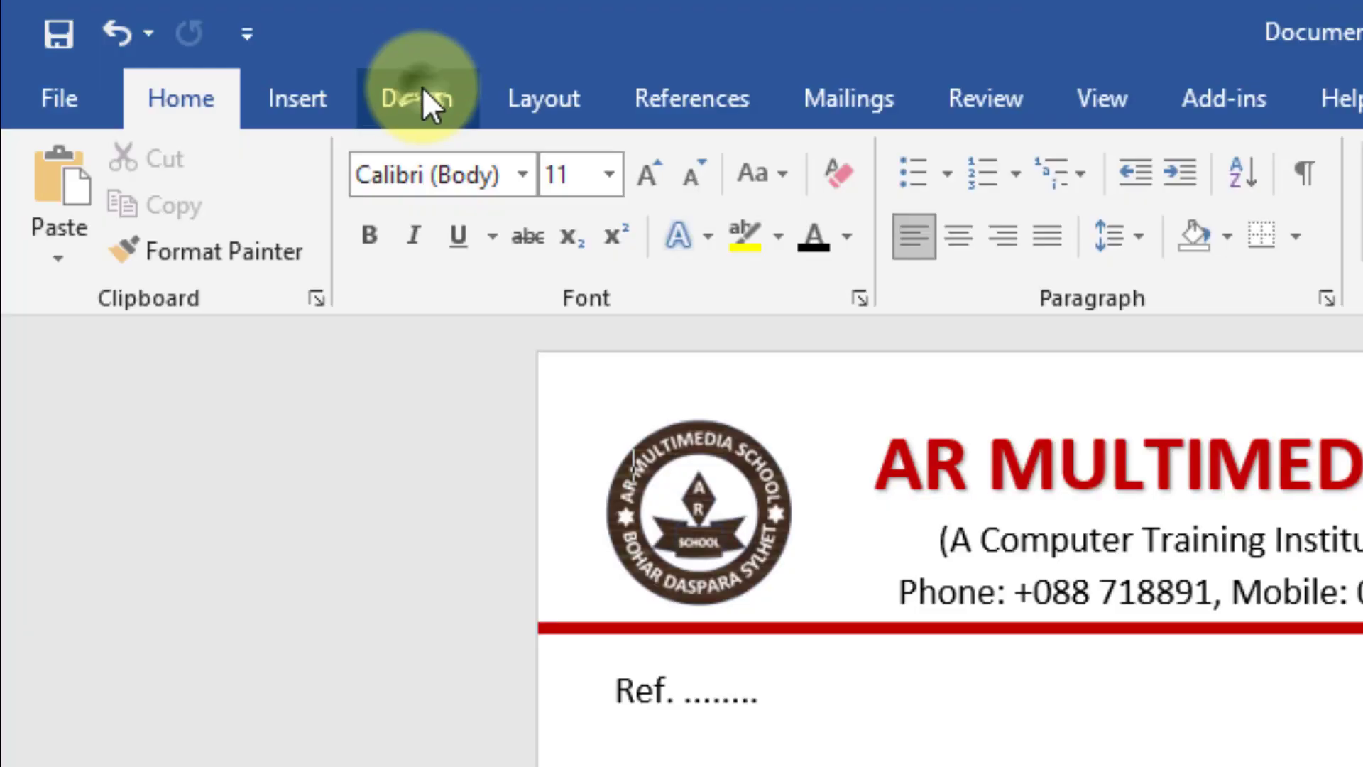
{"action": "left_click", "coordinate": [211, 50]}
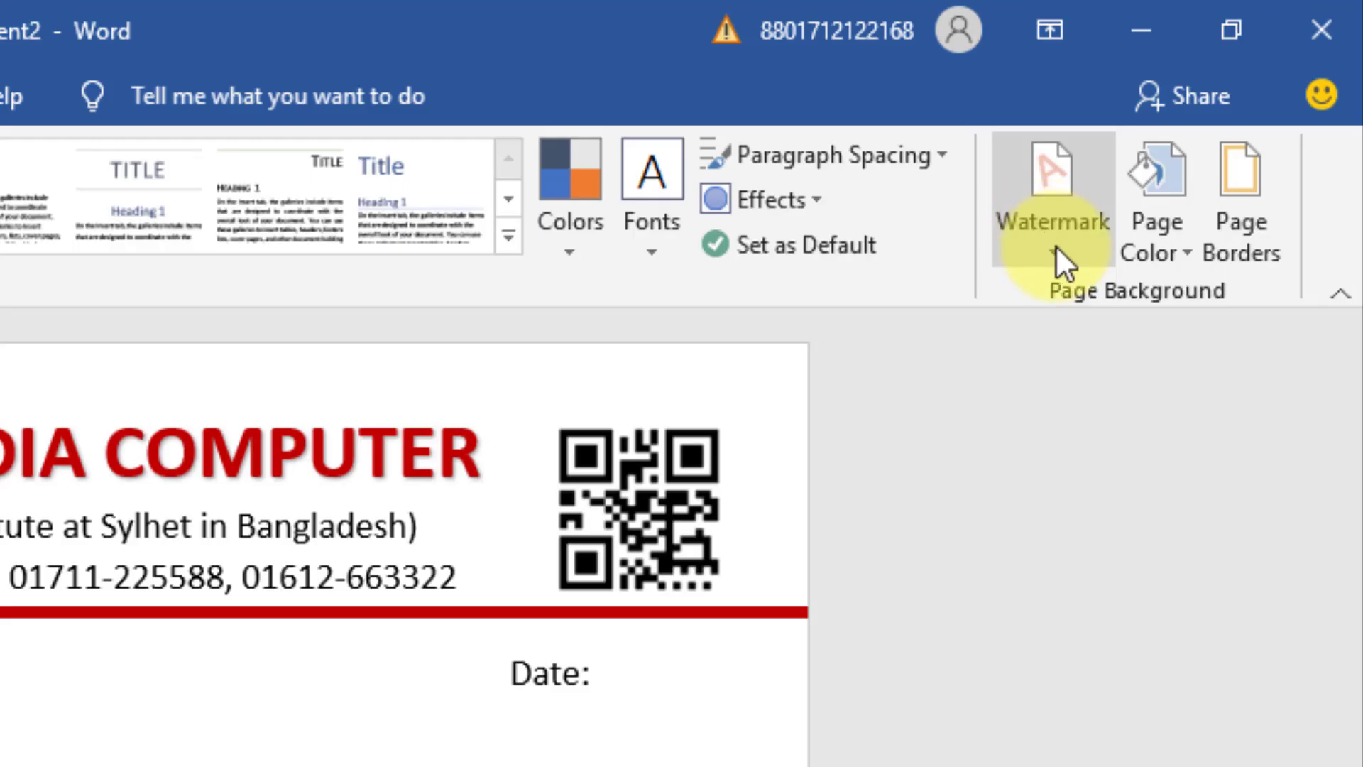
{"action": "left_click", "coordinate": [1055, 248]}
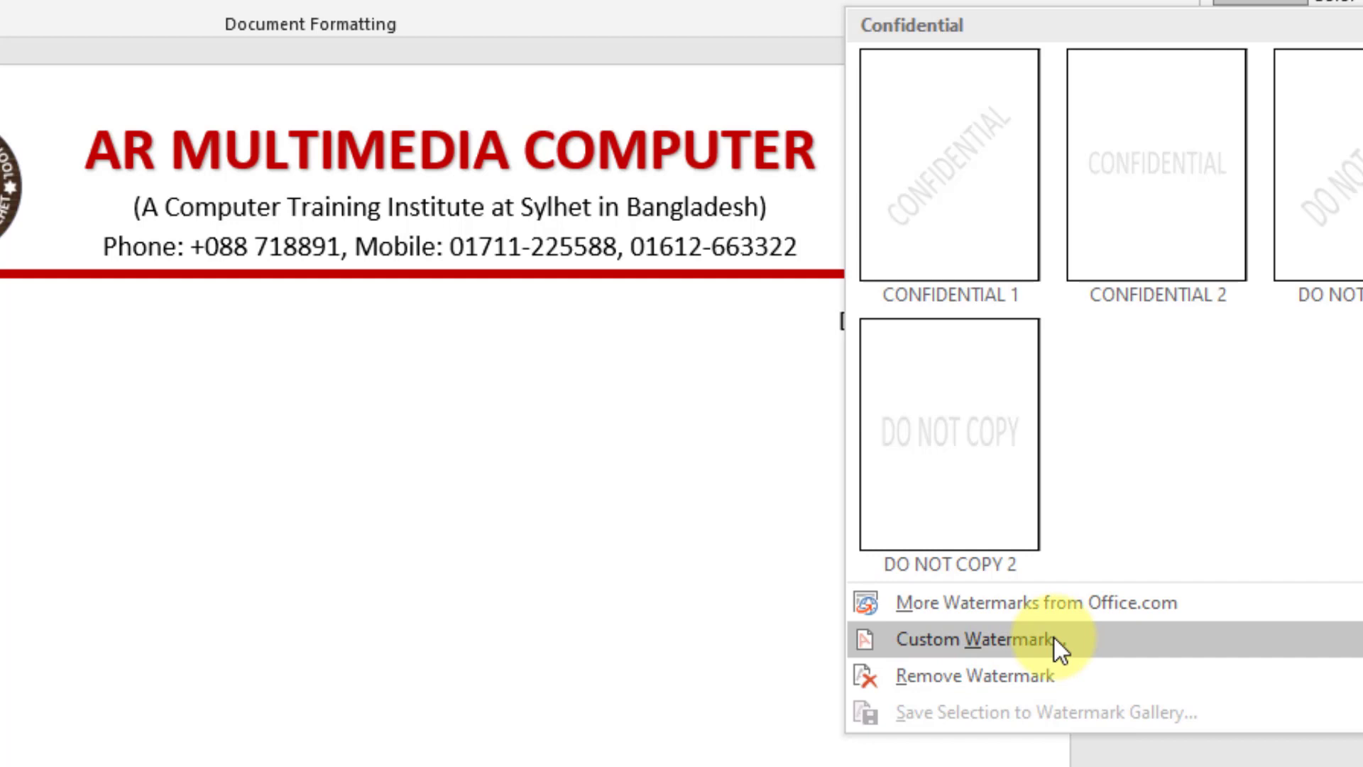
{"action": "left_click", "coordinate": [1053, 637]}
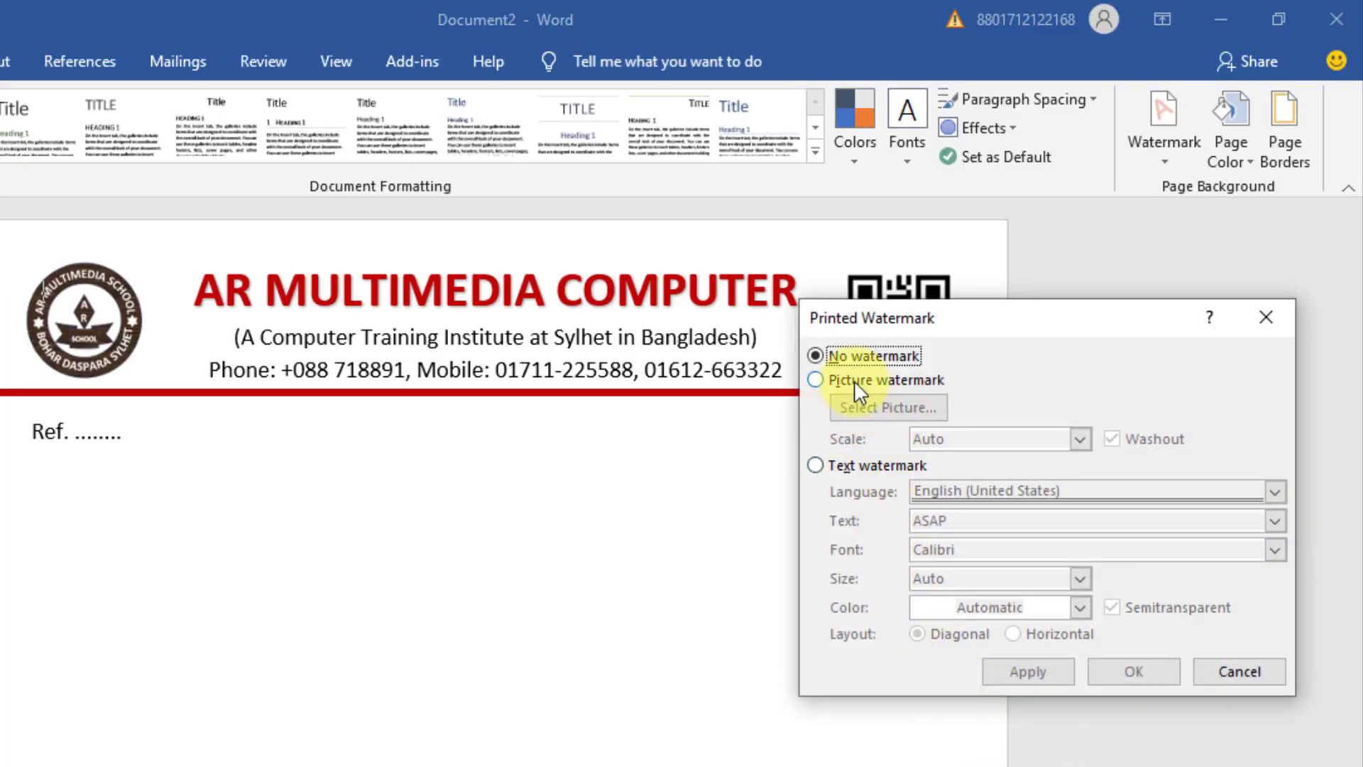
{"action": "left_click", "coordinate": [855, 379]}
{"action": "left_click", "coordinate": [1078, 438]}
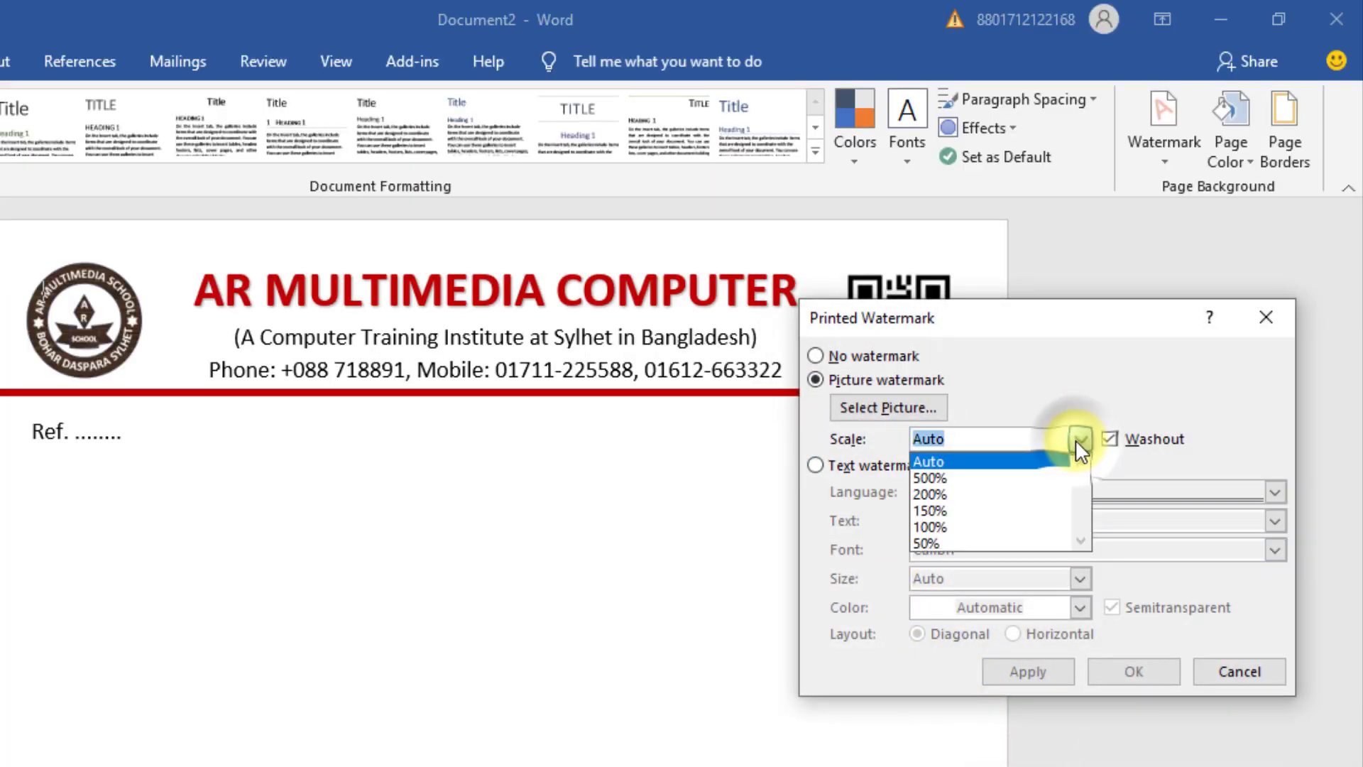
{"action": "left_click", "coordinate": [944, 525]}
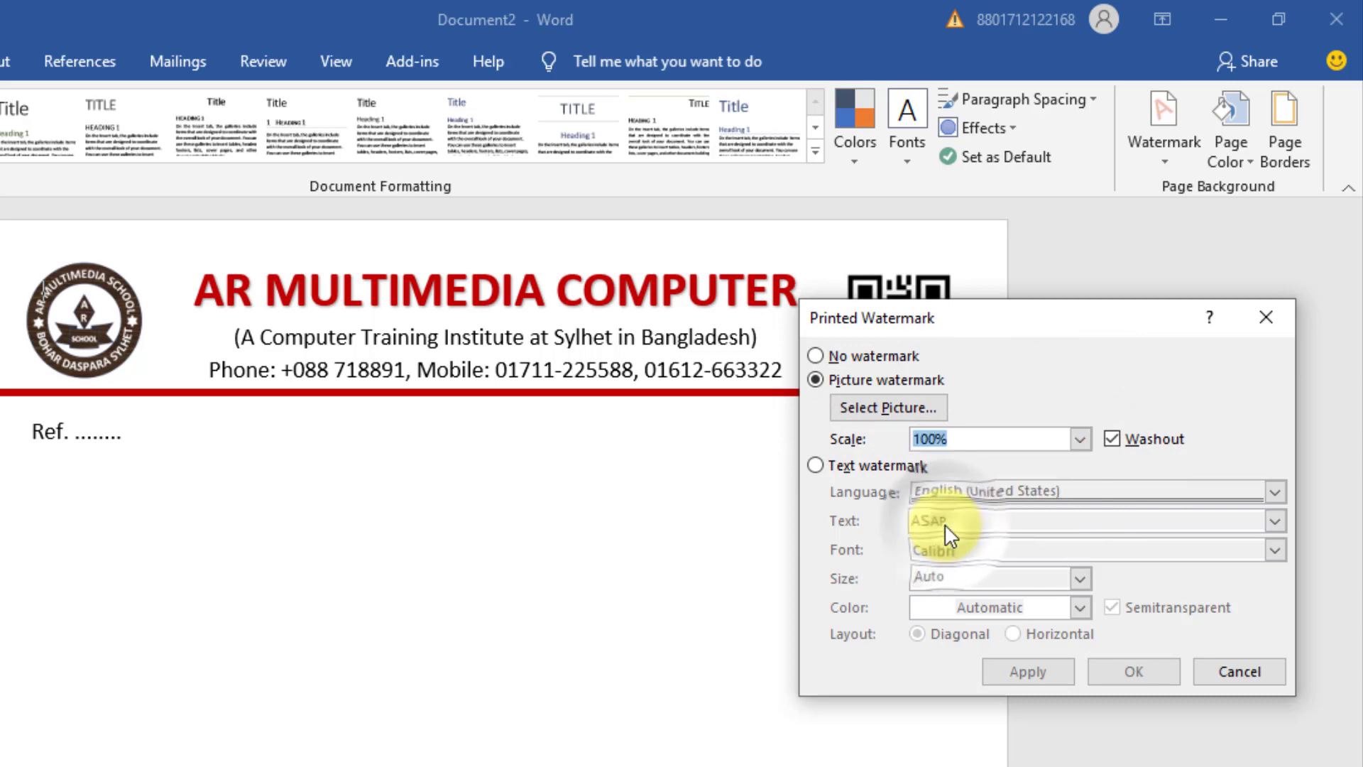
Choose logo.png from the Letterhead folder as the watermark picture, apply it, and close the dialog
{"action": "left_click", "coordinate": [898, 408]}
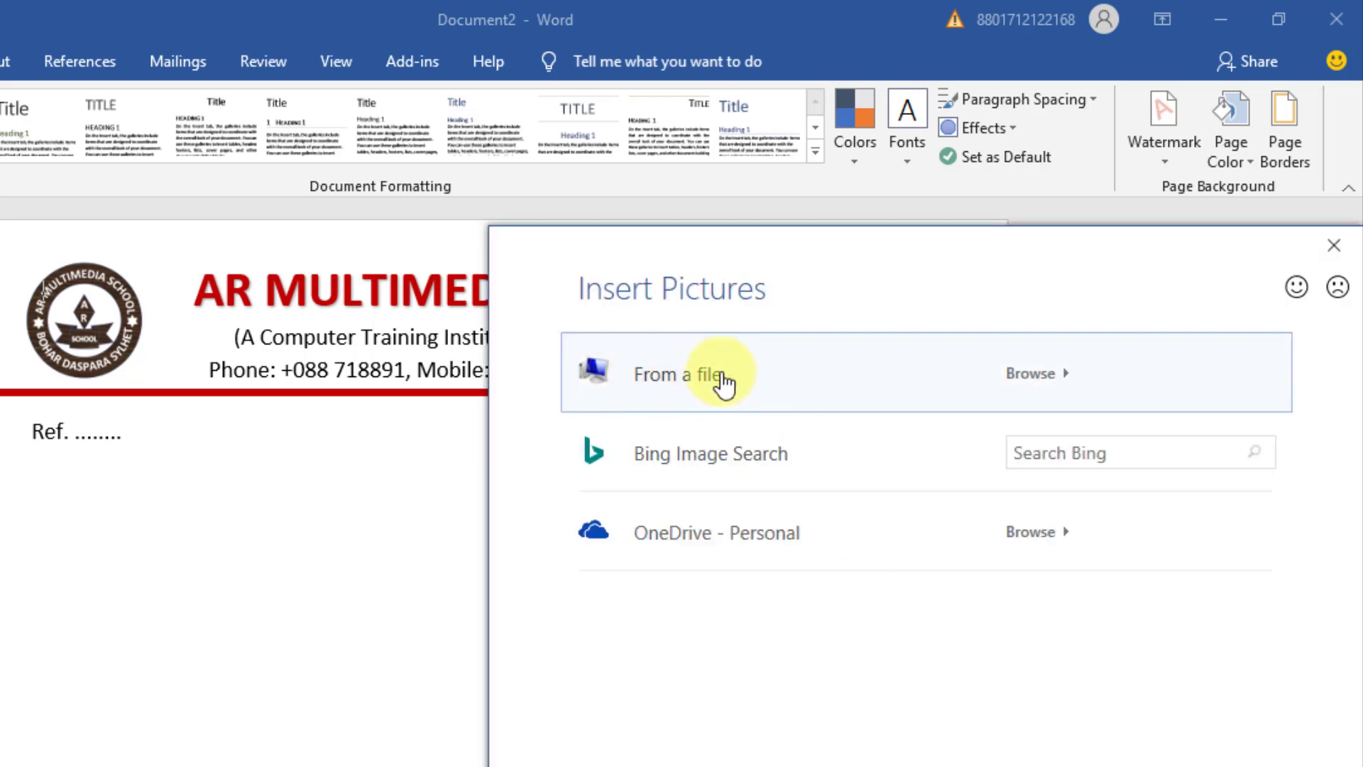
{"action": "left_click", "coordinate": [681, 376]}
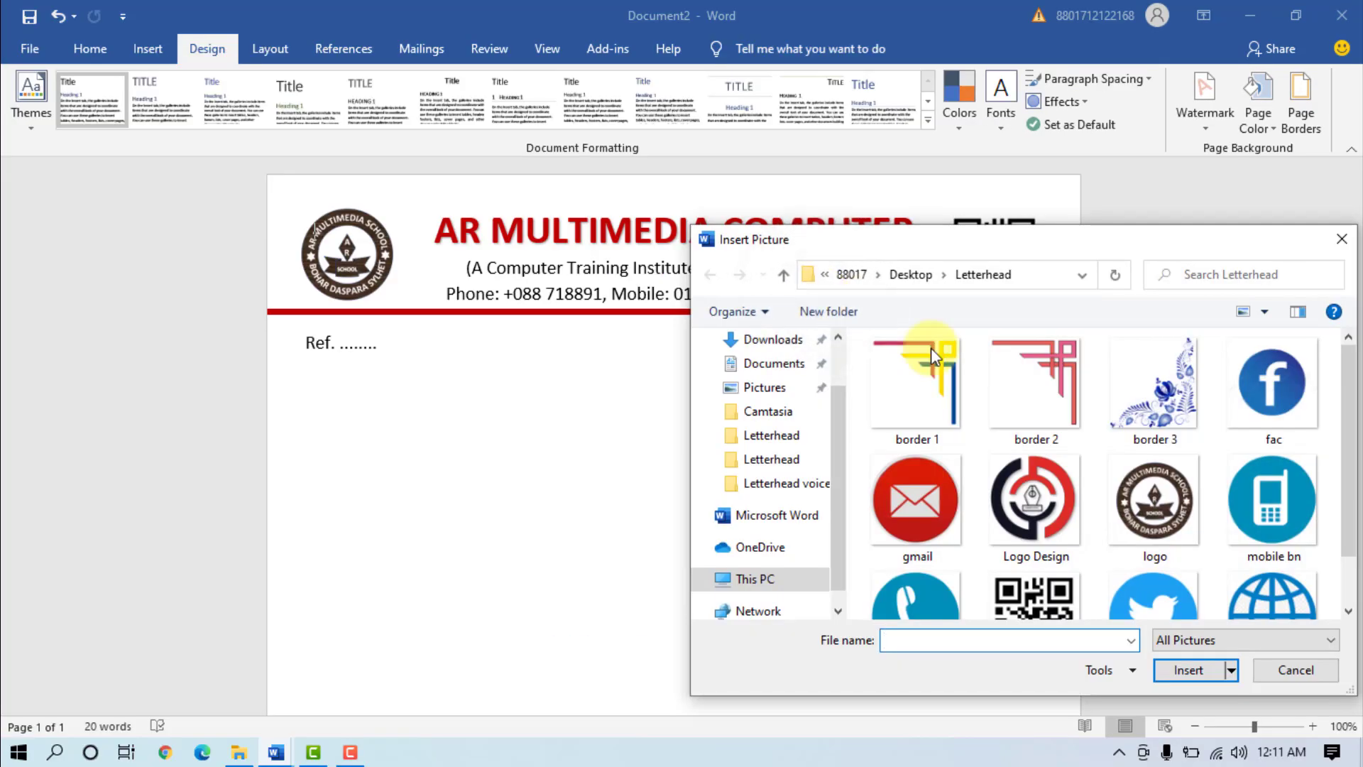
{"action": "scroll", "coordinate": [1320, 411], "scroll_direction": "down", "scroll_amount": 1}
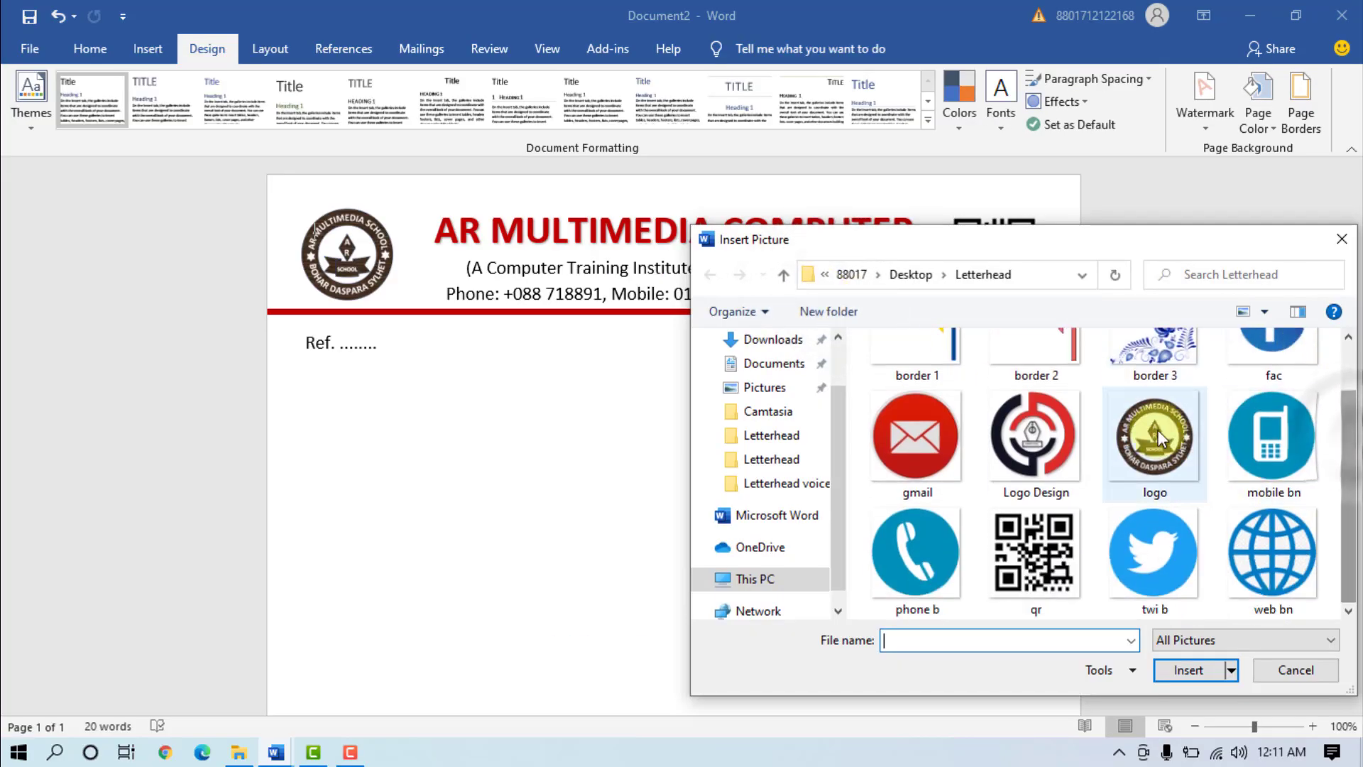
{"action": "left_click", "coordinate": [1201, 672]}
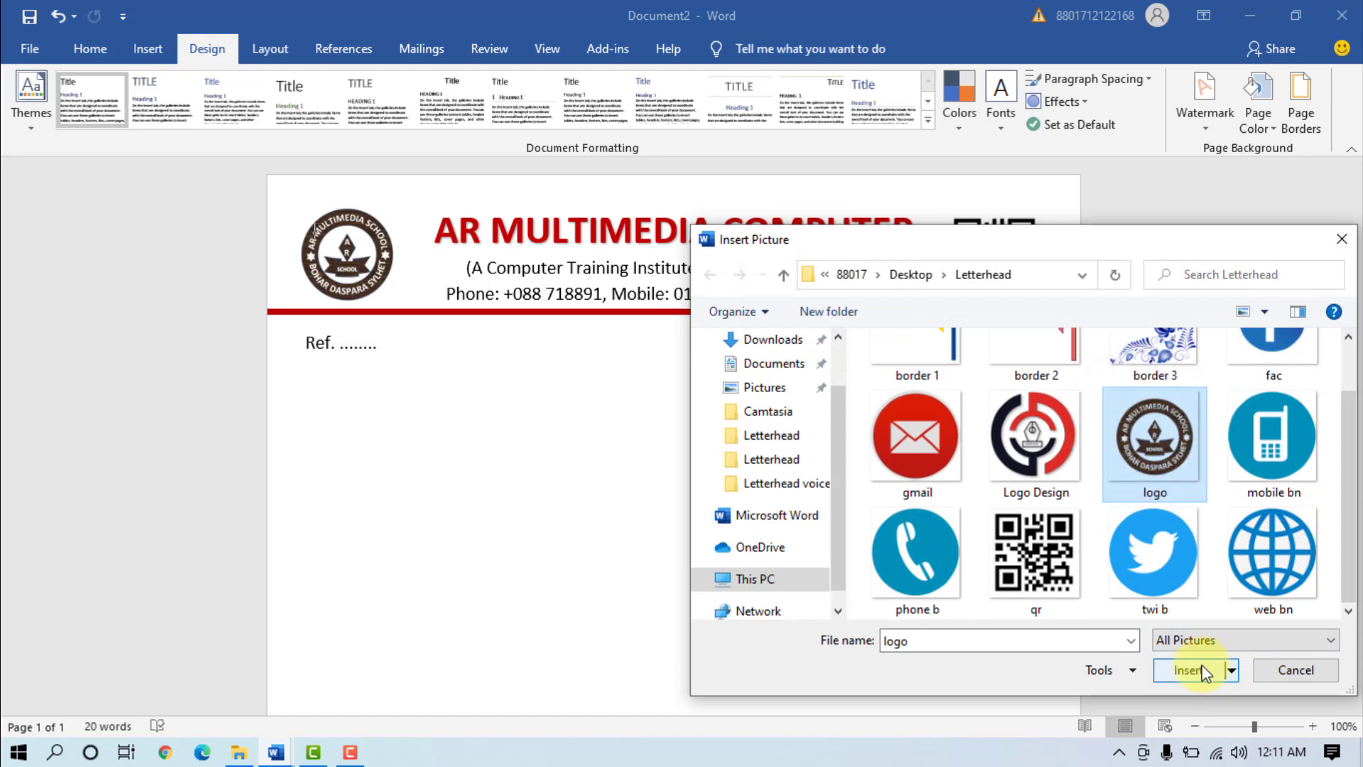
{"action": "left_click", "coordinate": [1179, 671]}
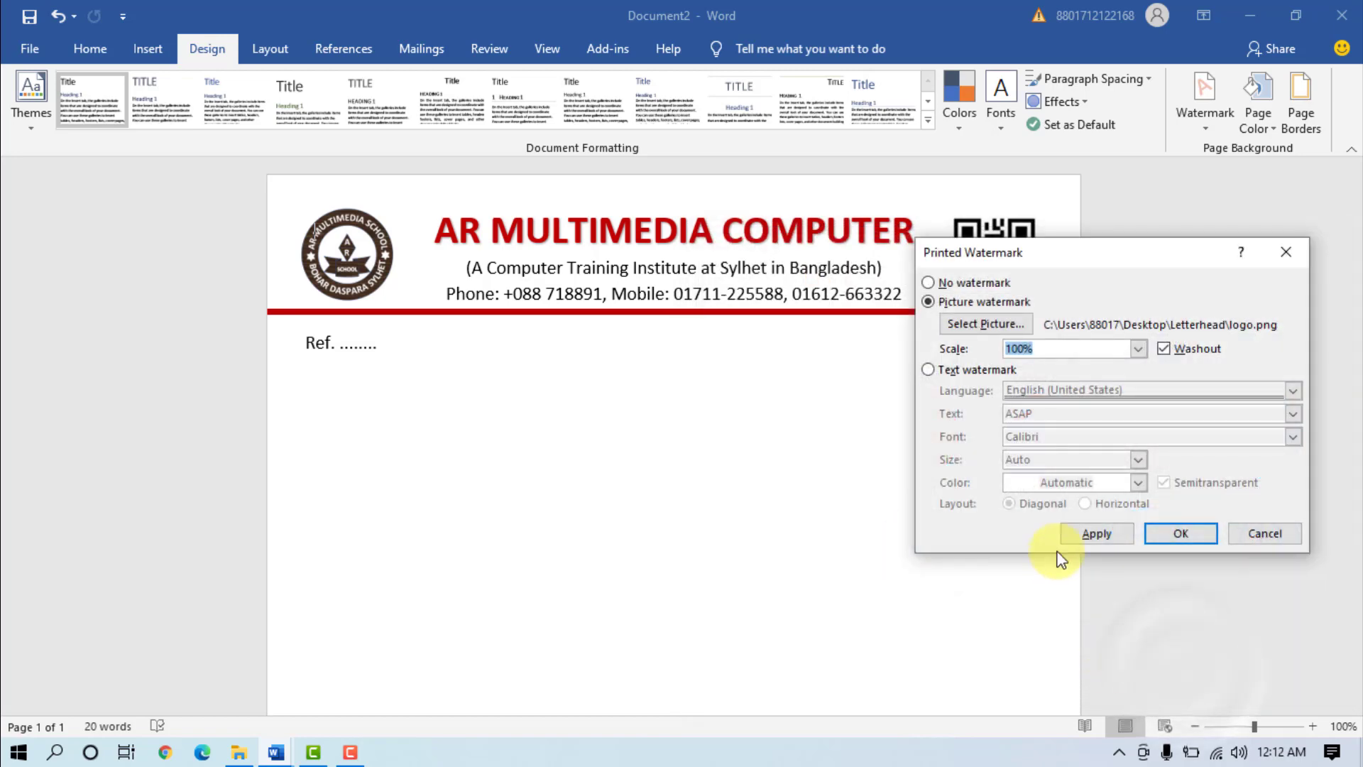
{"action": "left_click", "coordinate": [1092, 534]}
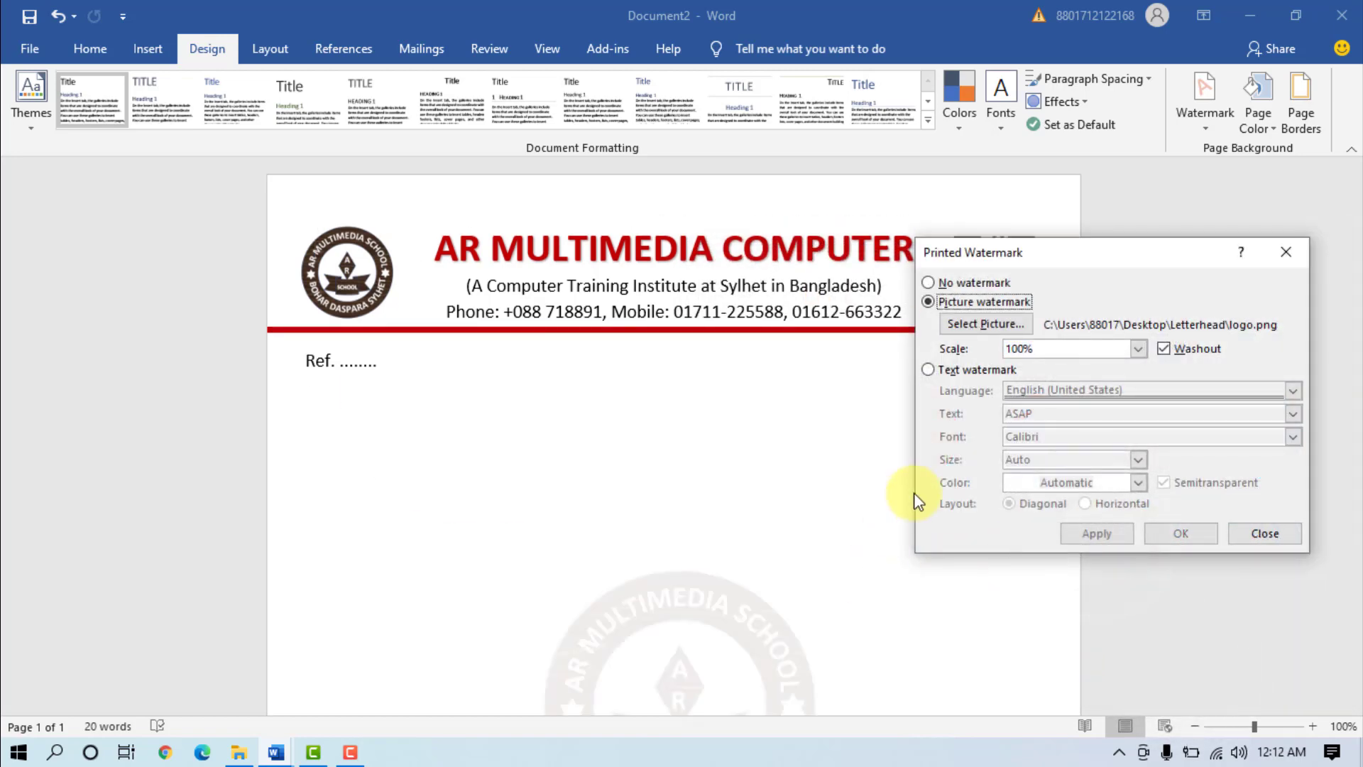
{"action": "left_click_drag", "start_coordinate": [1135, 254], "coordinate": [797, 188]}
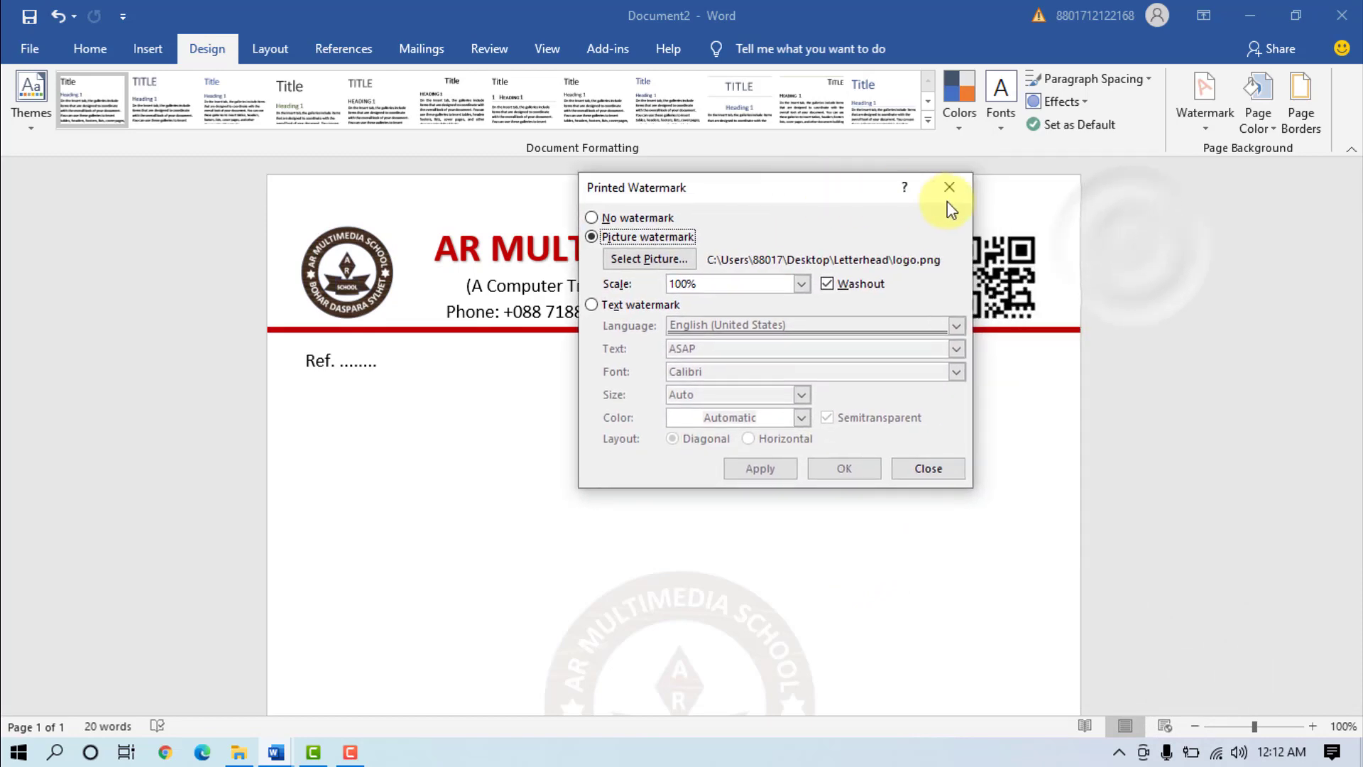
{"action": "left_click", "coordinate": [949, 188]}
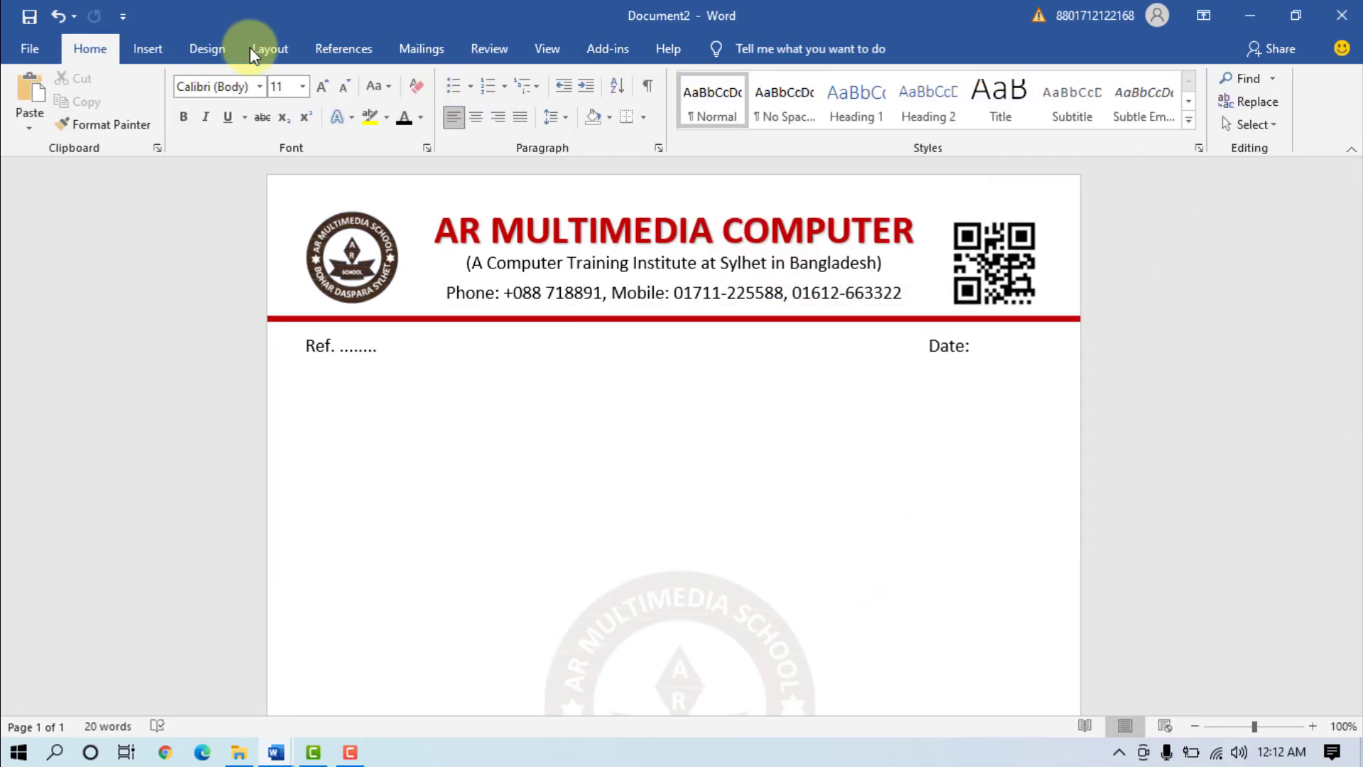
Paste a copy of the header's phone-line text box and move it down above the footer wave
{"action": "left_click", "coordinate": [214, 50]}
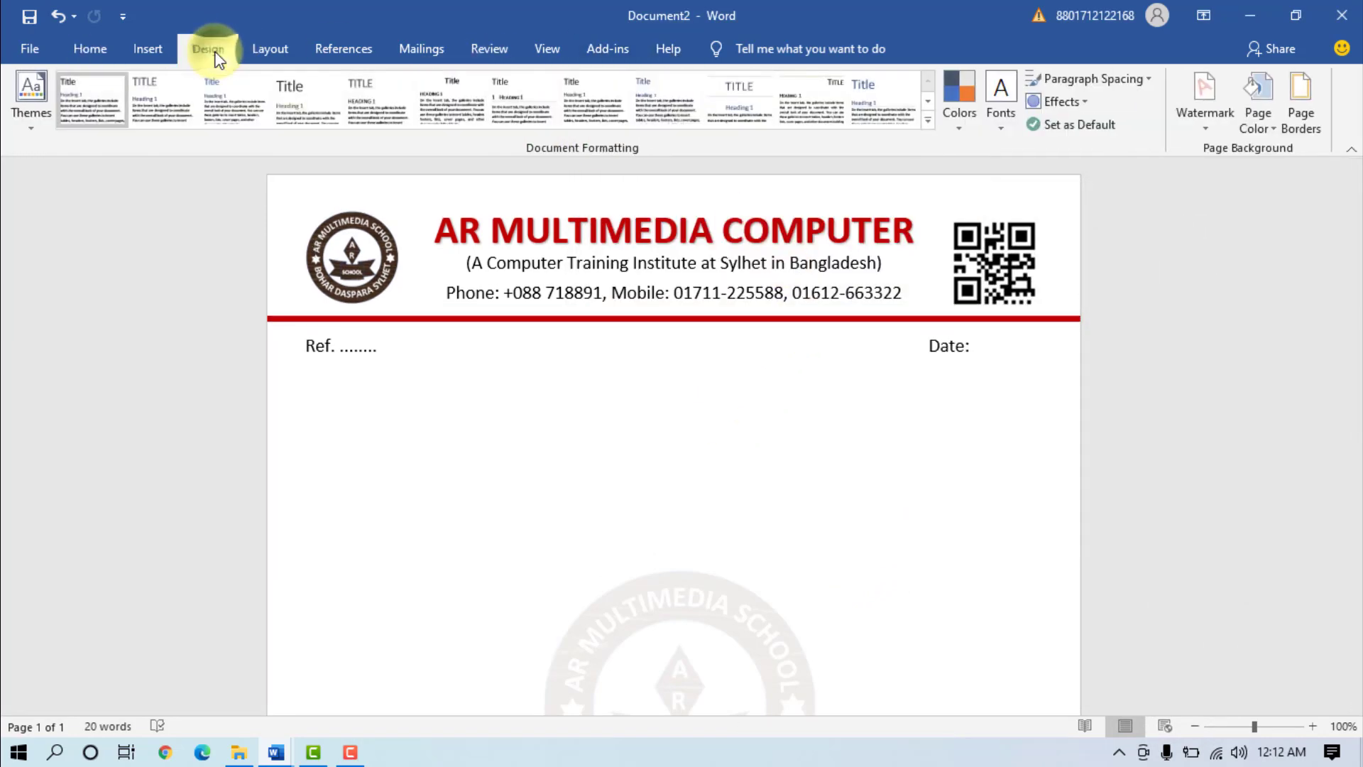
{"action": "left_click", "coordinate": [607, 291]}
{"action": "triple_click", "coordinate": [639, 291]}
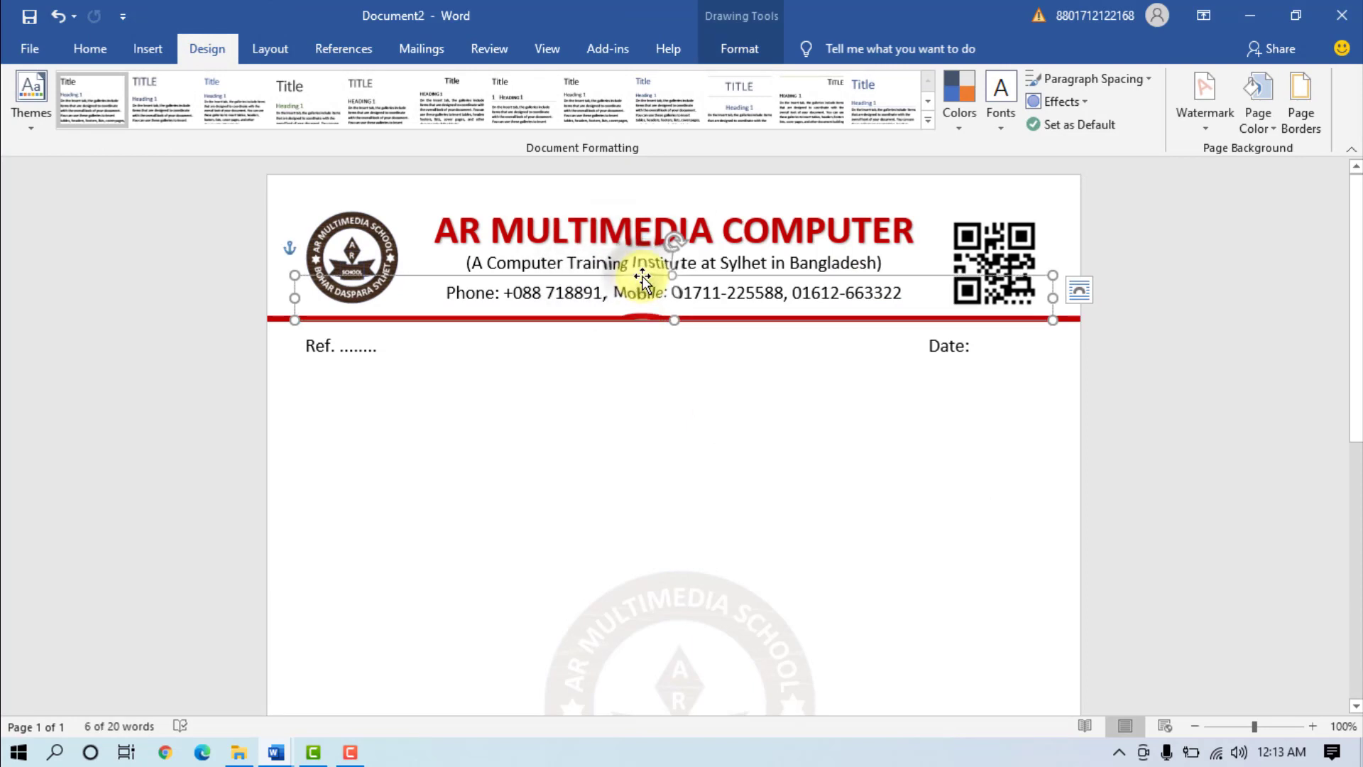
{"action": "left_click", "coordinate": [89, 49]}
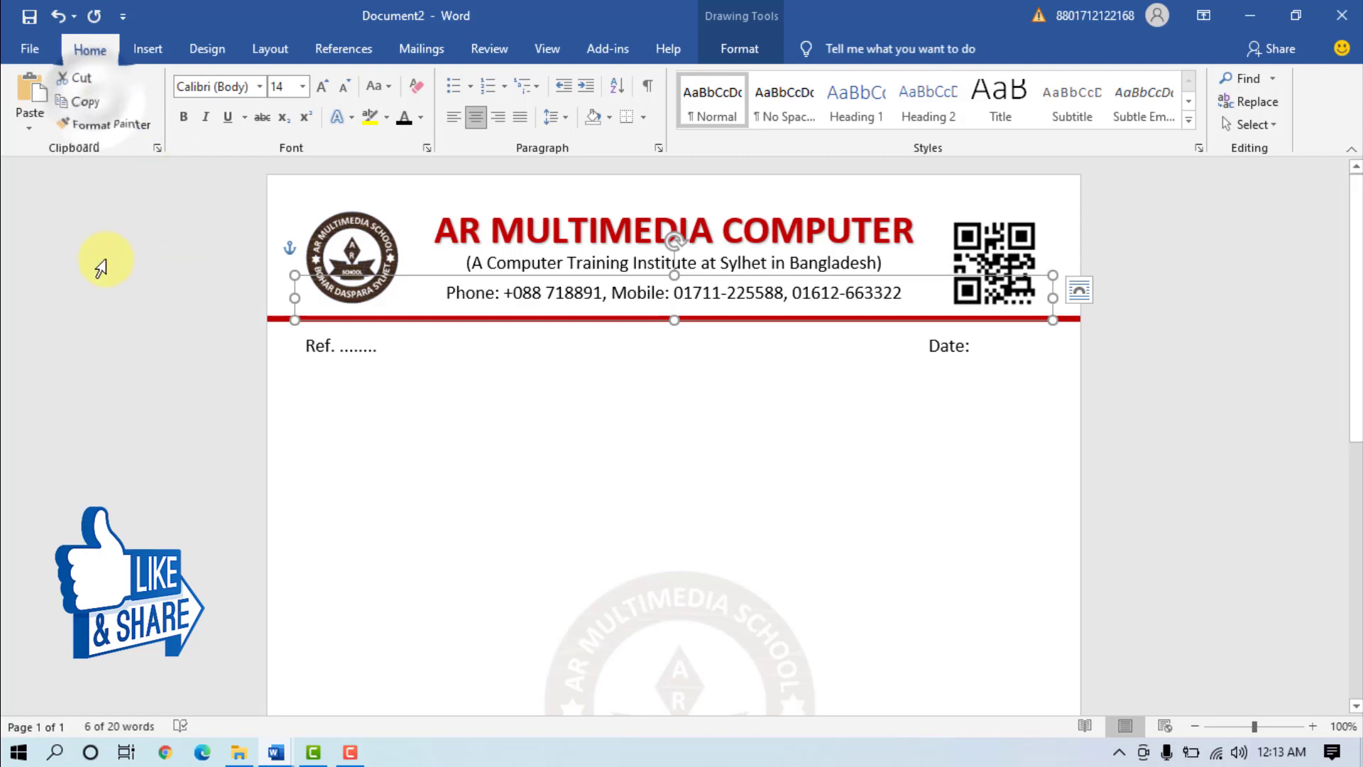
{"action": "left_click", "coordinate": [37, 94]}
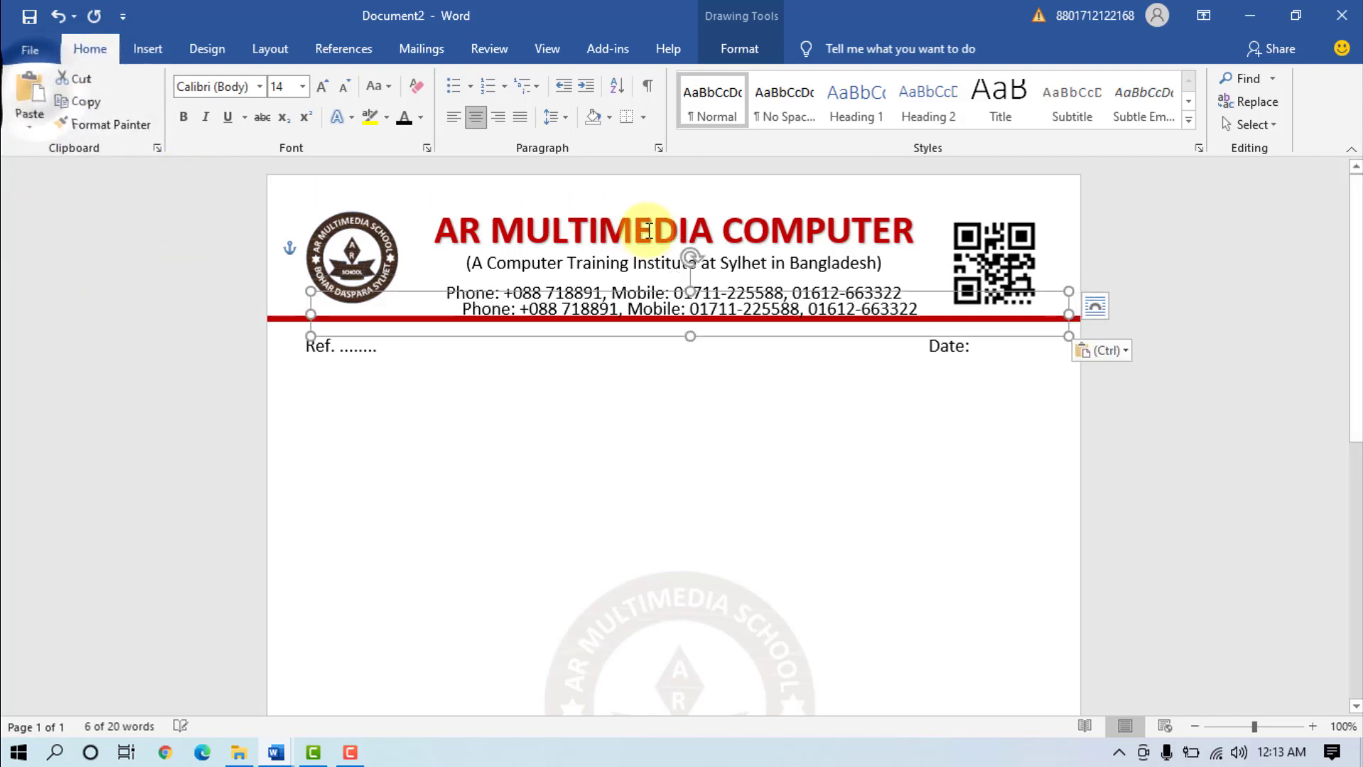
{"action": "left_click_drag", "start_coordinate": [667, 343], "coordinate": [639, 710]}
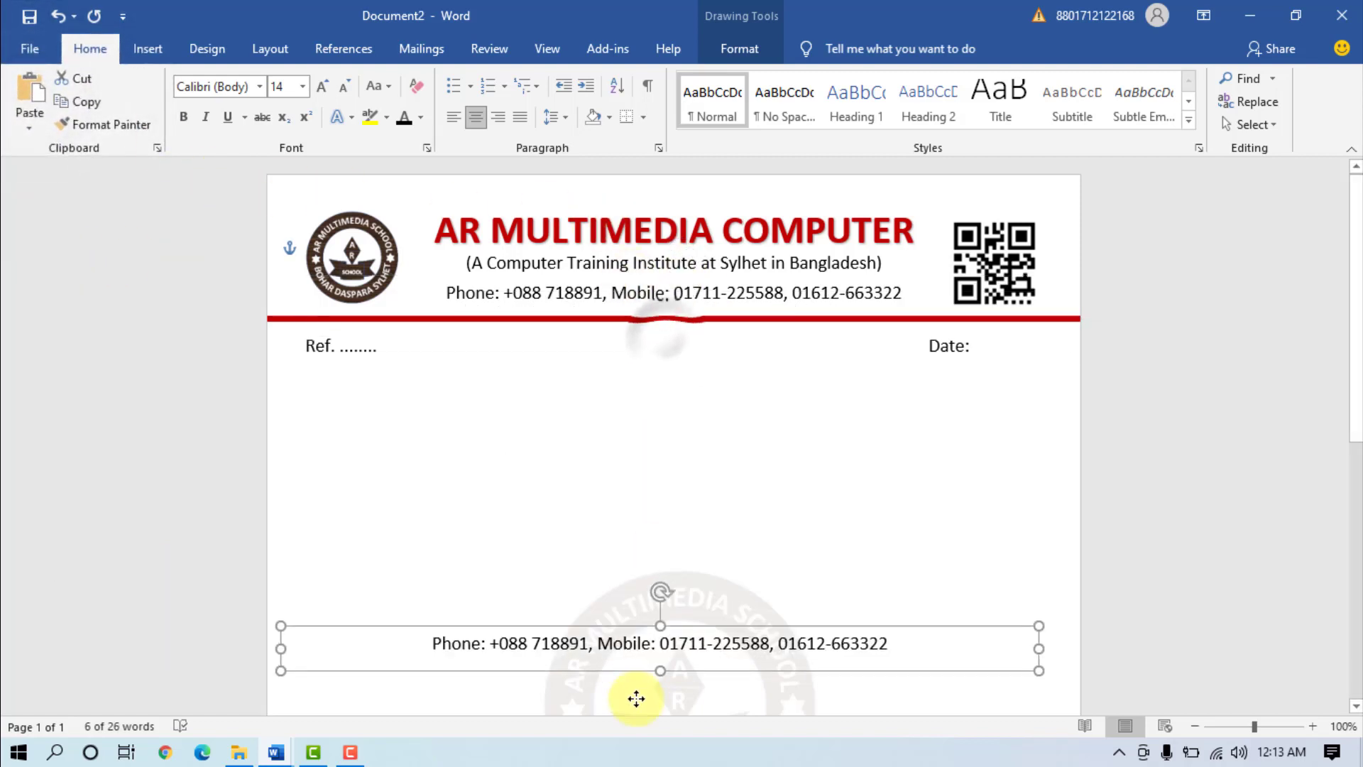
{"action": "left_click_drag", "start_coordinate": [1356, 335], "coordinate": [1348, 557]}
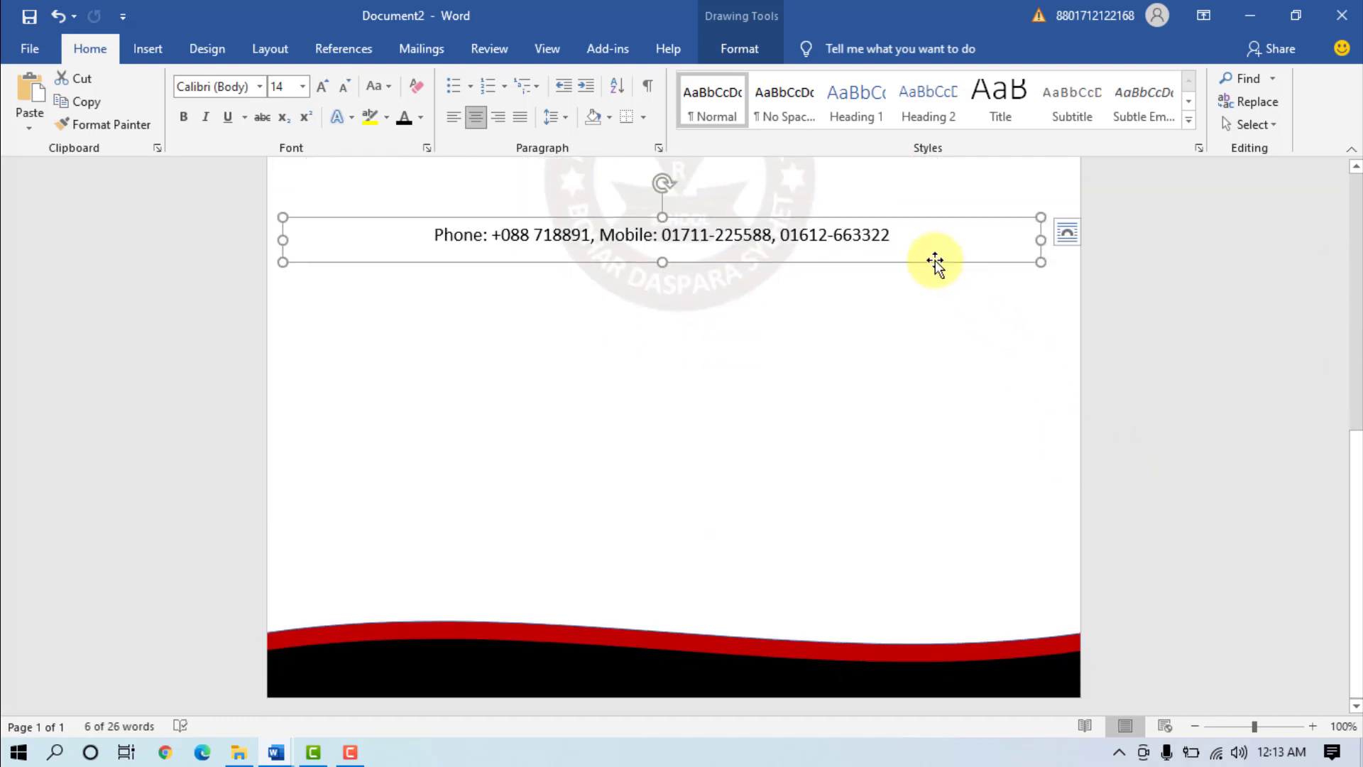
{"action": "left_click_drag", "start_coordinate": [934, 261], "coordinate": [930, 582]}
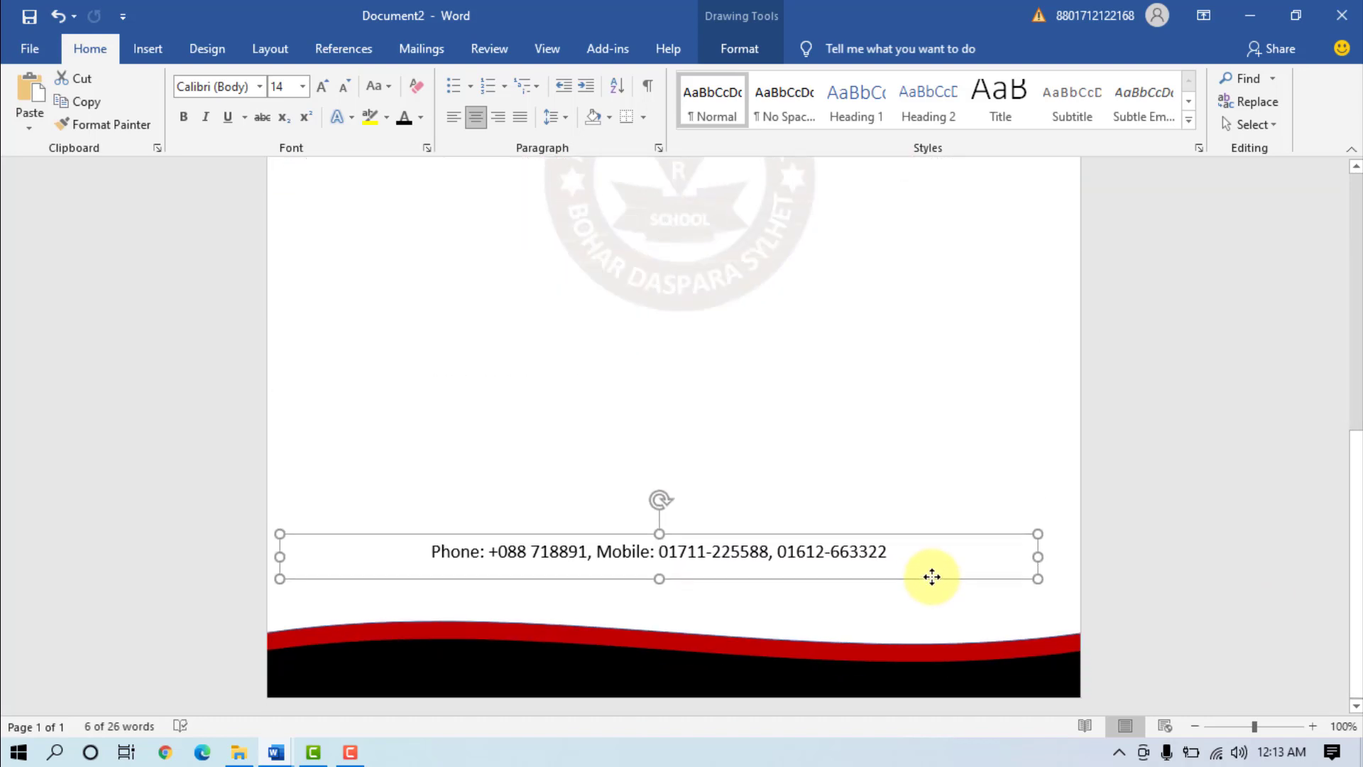
Turn the copied text white, set it on the black footer band, and replace it with the institute's address
{"action": "left_click_drag", "start_coordinate": [432, 549], "coordinate": [997, 552]}
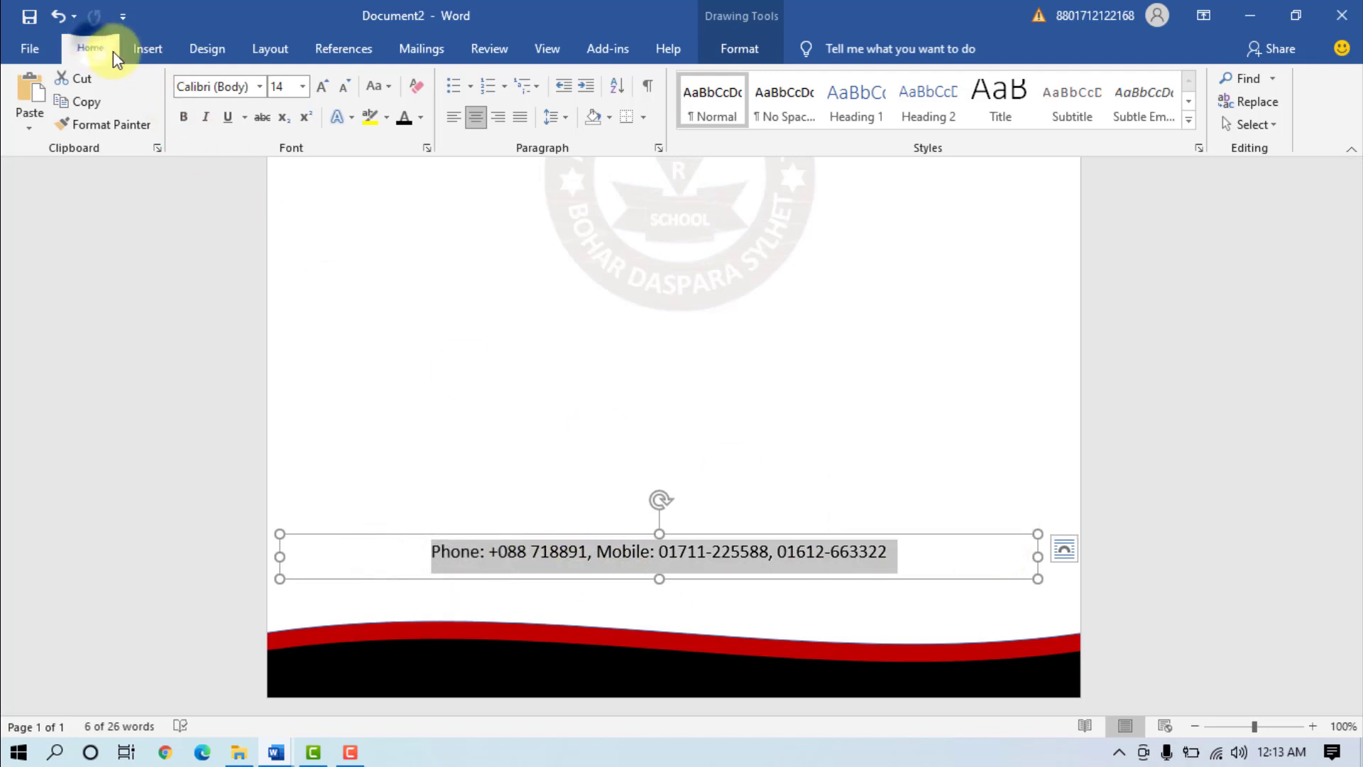
{"action": "left_click", "coordinate": [420, 117]}
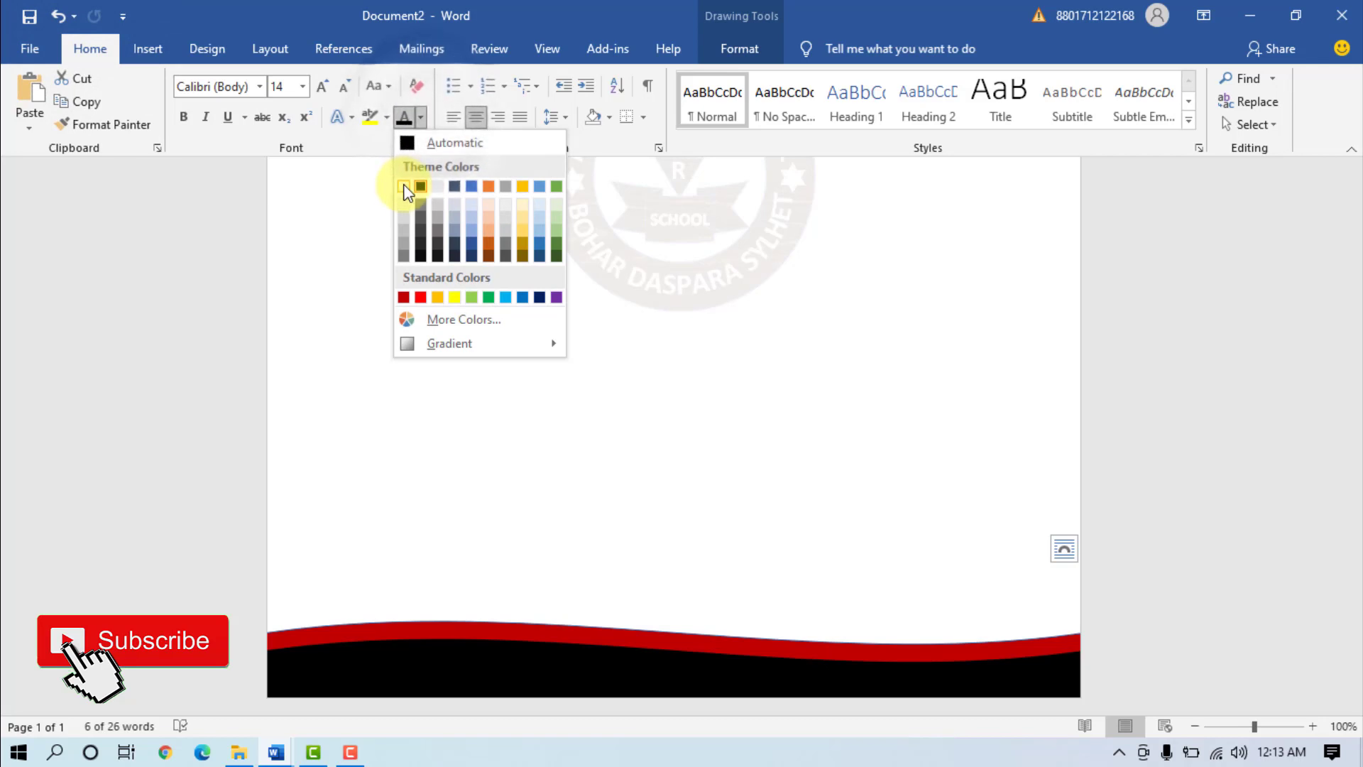
{"action": "left_click", "coordinate": [404, 188]}
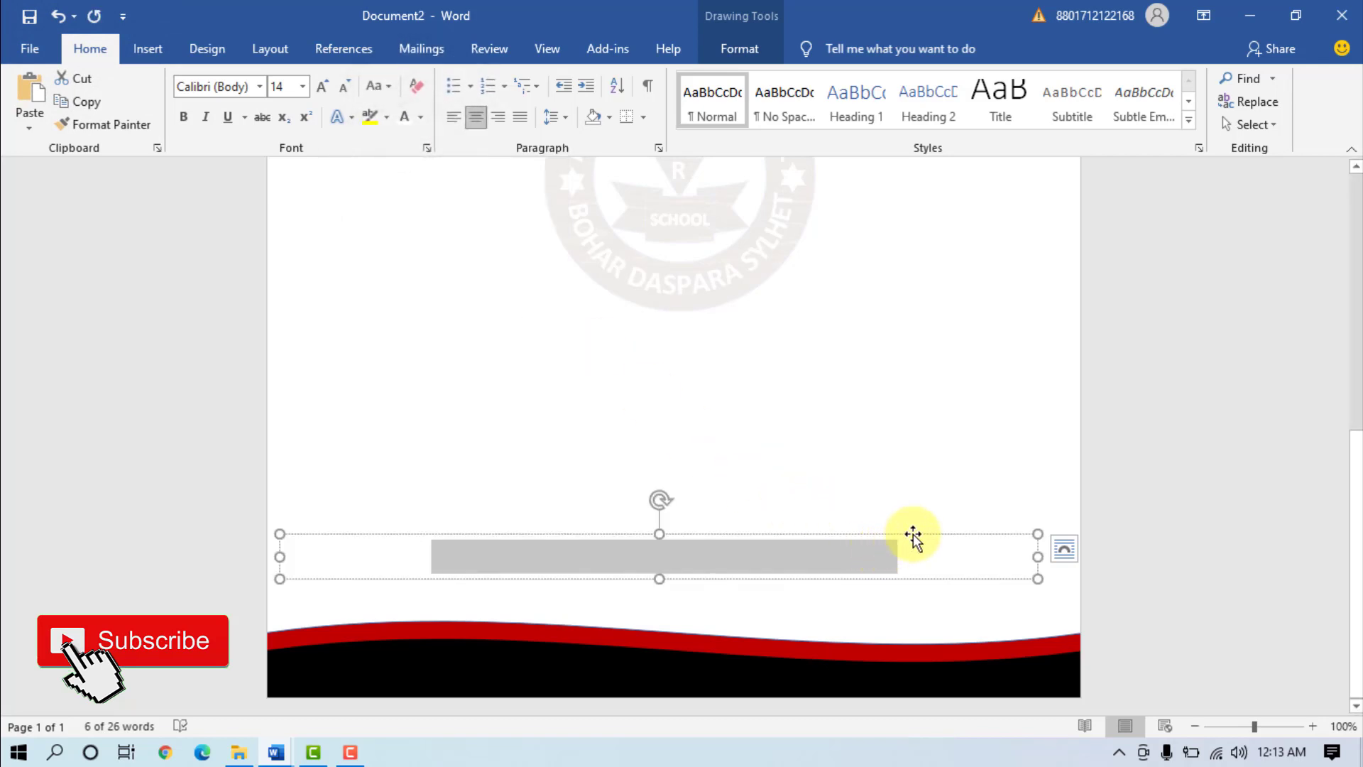
{"action": "left_click_drag", "start_coordinate": [912, 538], "coordinate": [918, 673]}
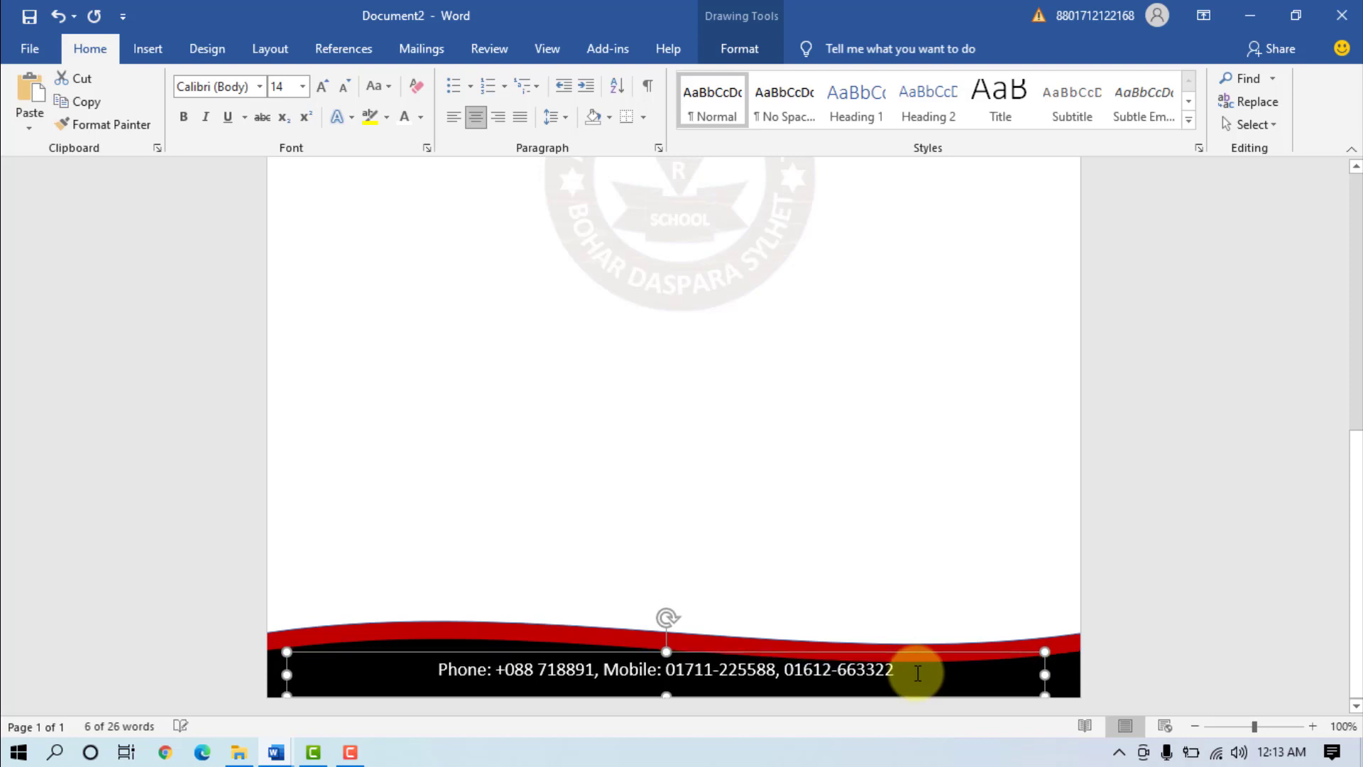
{"action": "key", "text": "Down"}
{"action": "key", "text": "Down"}
{"action": "key", "text": "Down"}
{"action": "key", "text": "Down"}
{"action": "key", "text": "Down"}
{"action": "key", "text": "Down"}
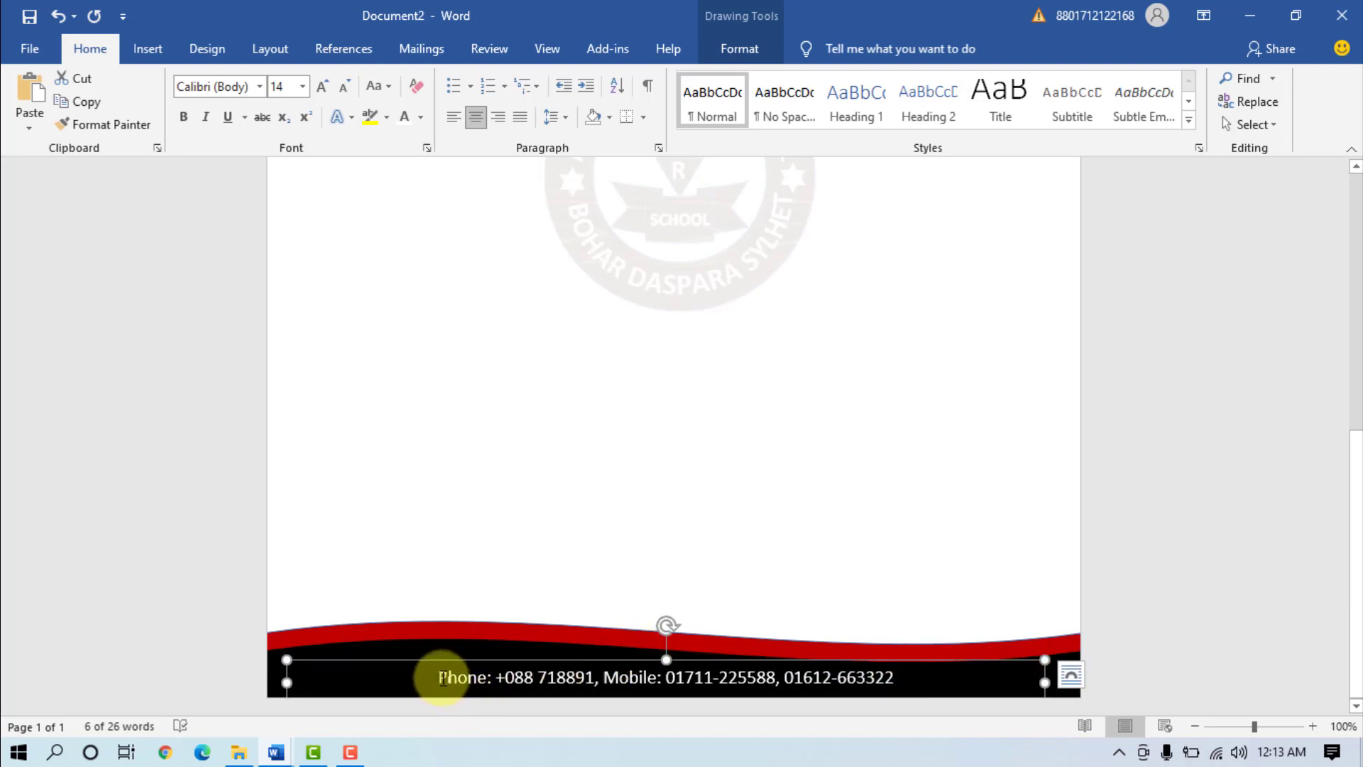
{"action": "left_click_drag", "start_coordinate": [443, 678], "coordinate": [1004, 675]}
{"action": "type", "text": "Buriy"}
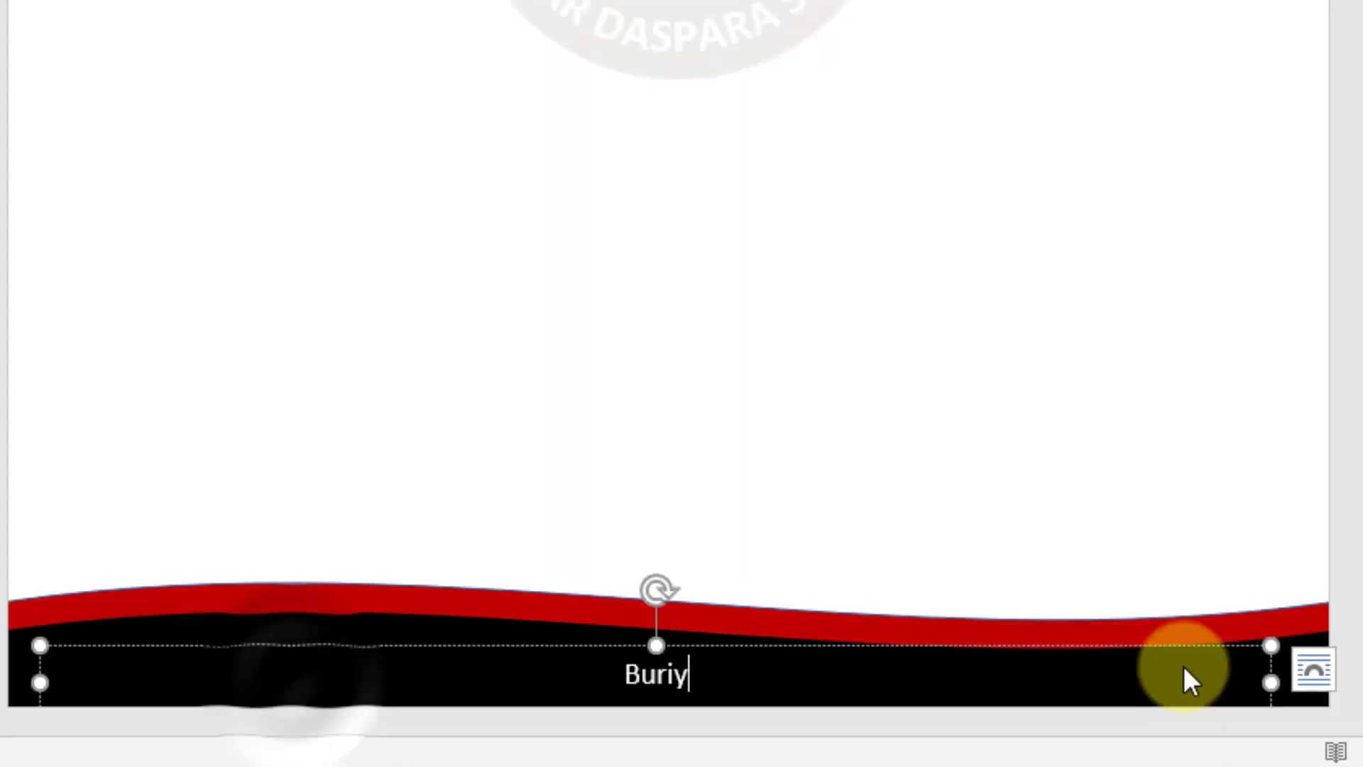
{"action": "type", "text": "a Villa, Jallarpar Road"}
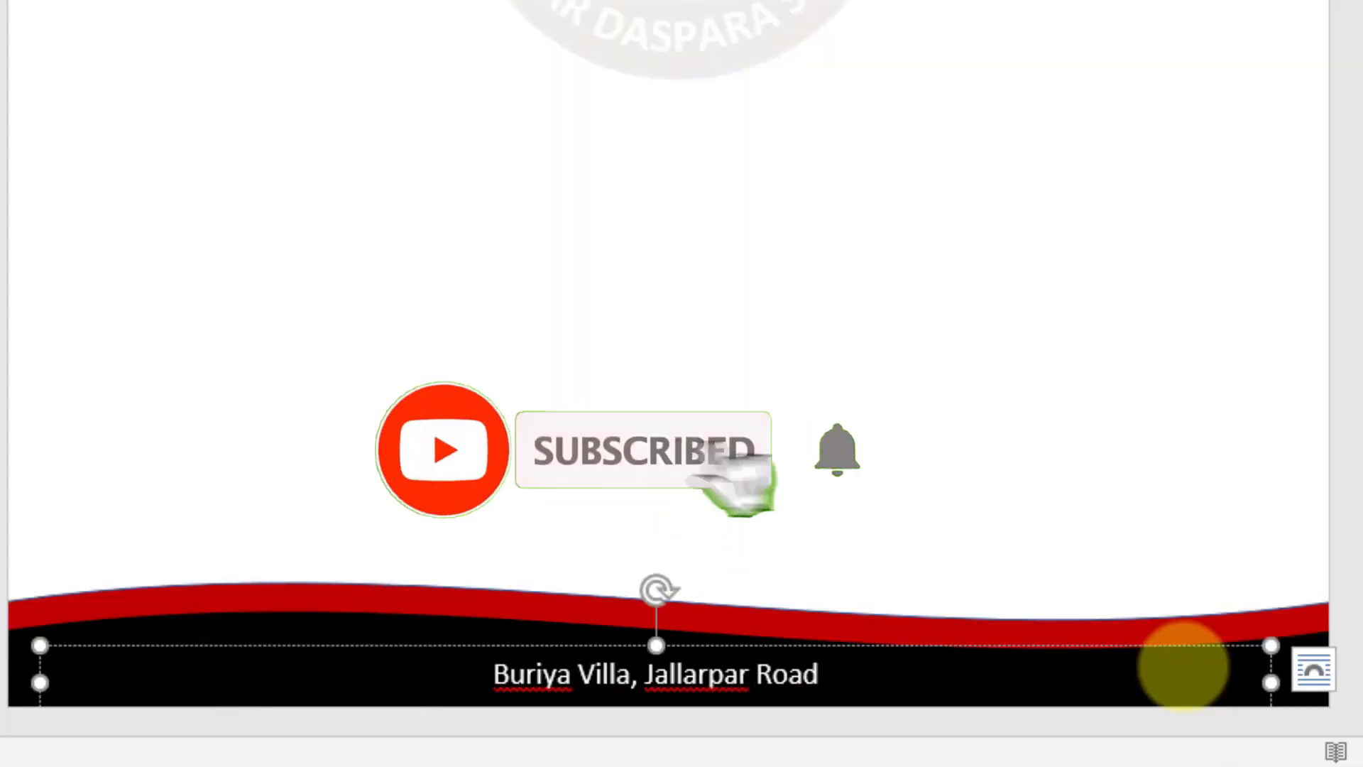
{"action": "type", "text": ", Zindabazar, Sylhet"}
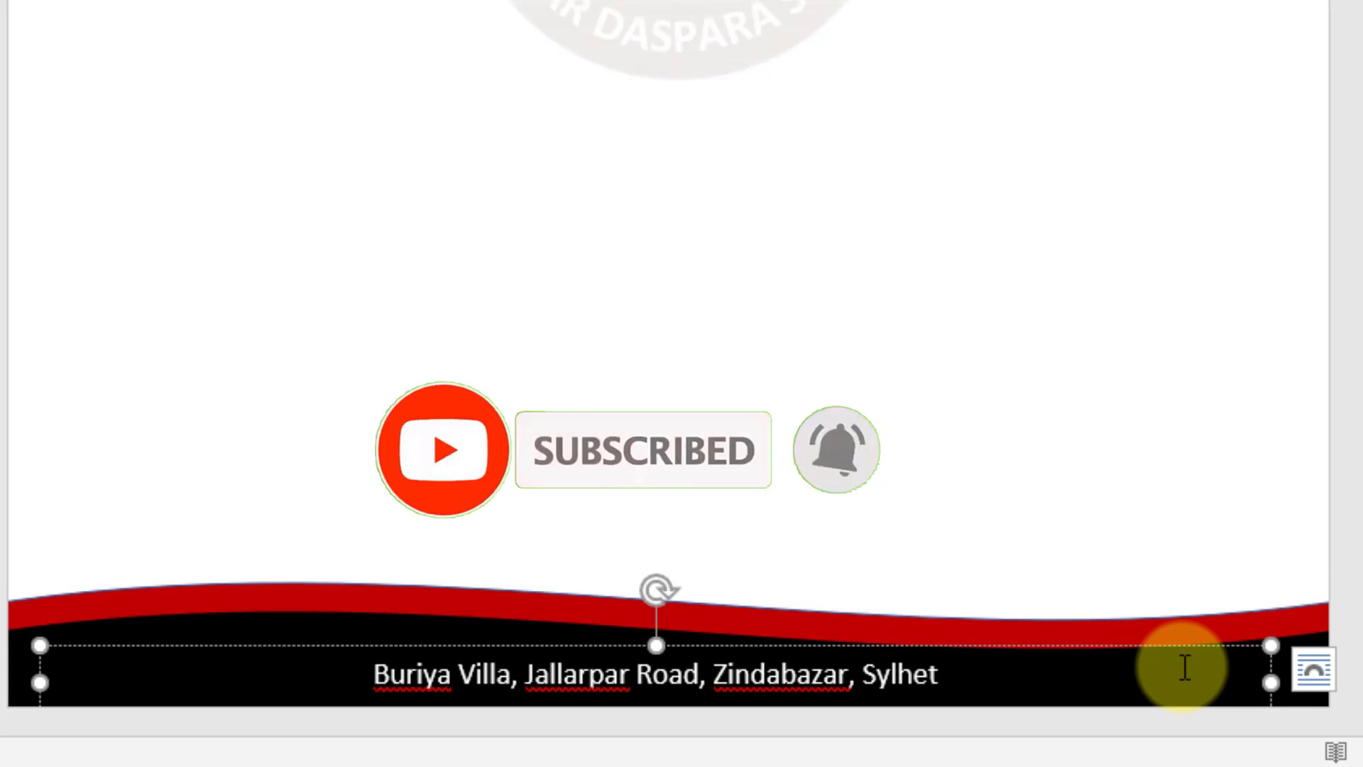
{"action": "type", "text": "- 3100, Banglades"}
{"action": "type", "text": "h"}
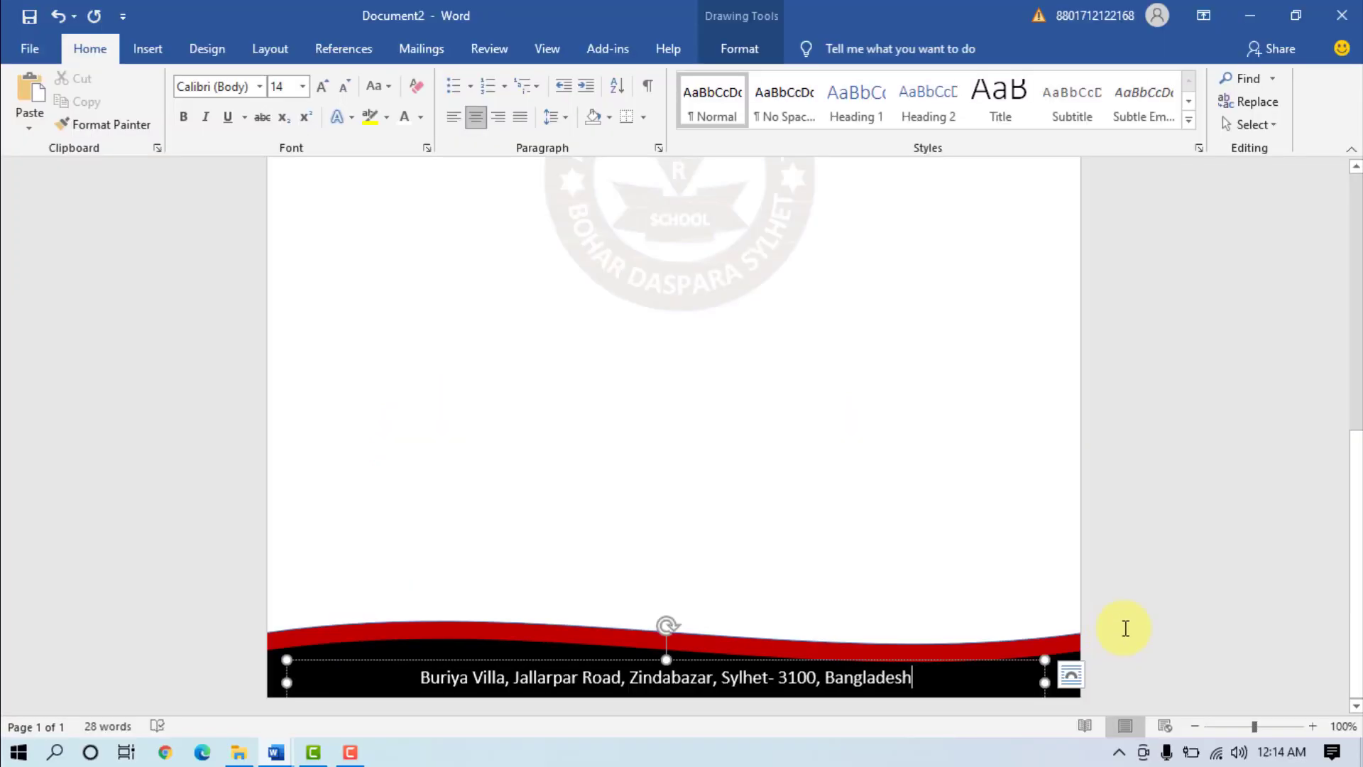
Duplicate the Ref./Date text box and drag the copy down below it
{"action": "left_click", "coordinate": [1126, 625]}
{"action": "scroll", "coordinate": [1122, 625], "scroll_direction": "up", "scroll_amount": 10}
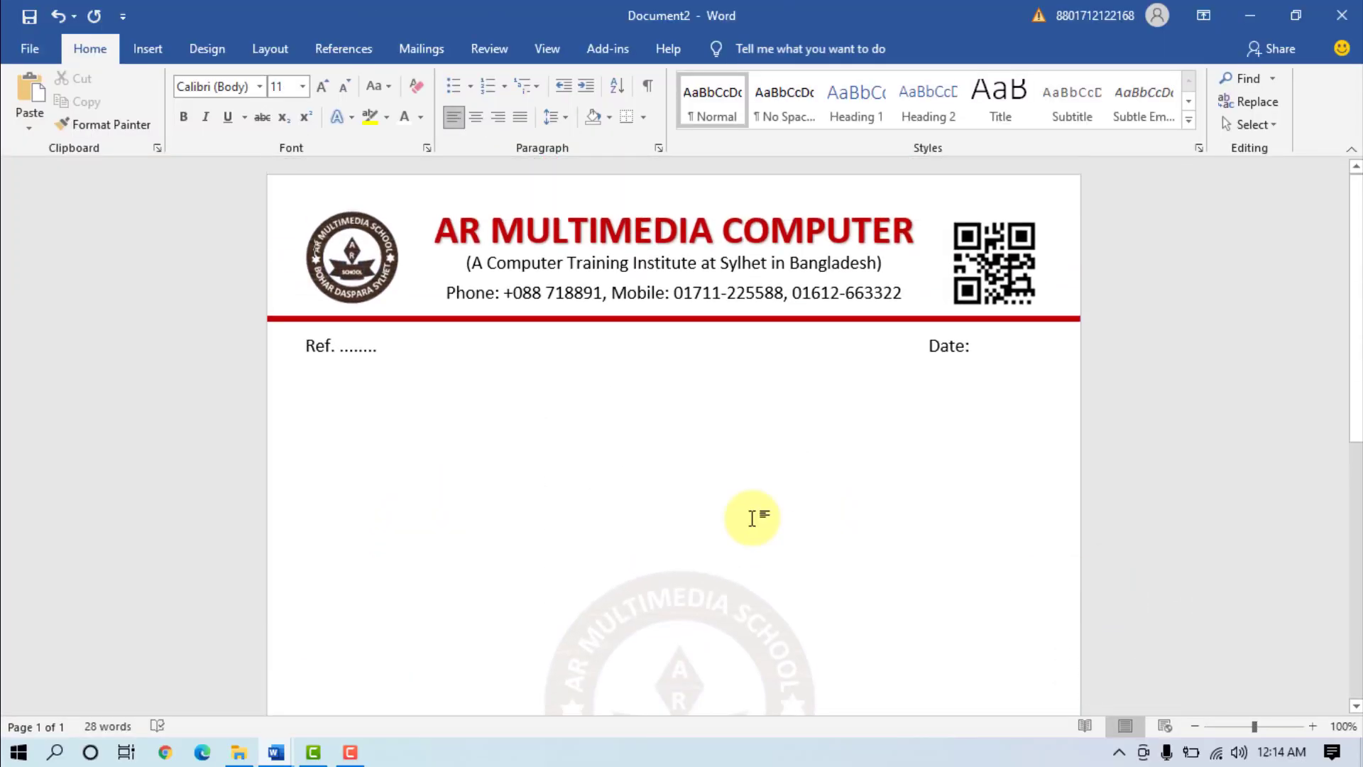
{"action": "scroll", "coordinate": [644, 487], "scroll_direction": "down", "scroll_amount": 1}
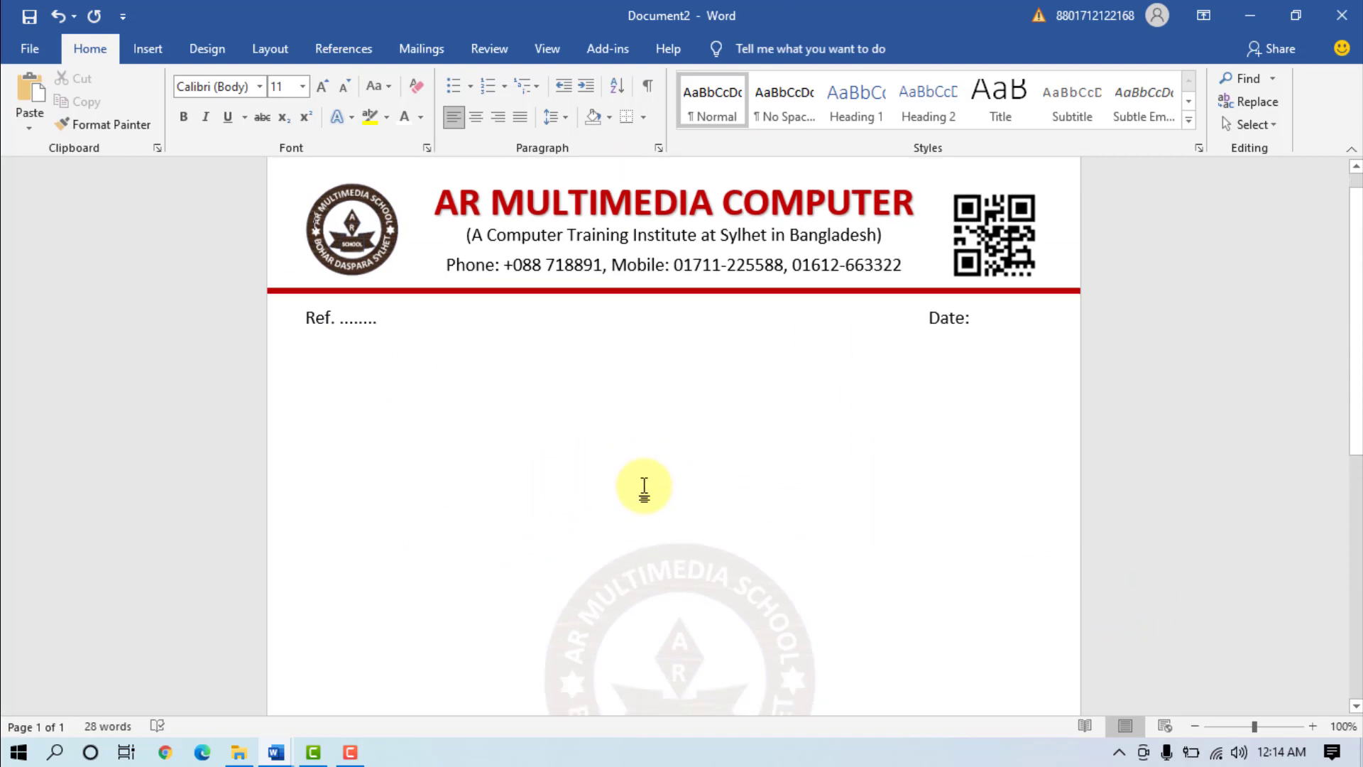
{"action": "left_click", "coordinate": [1242, 726]}
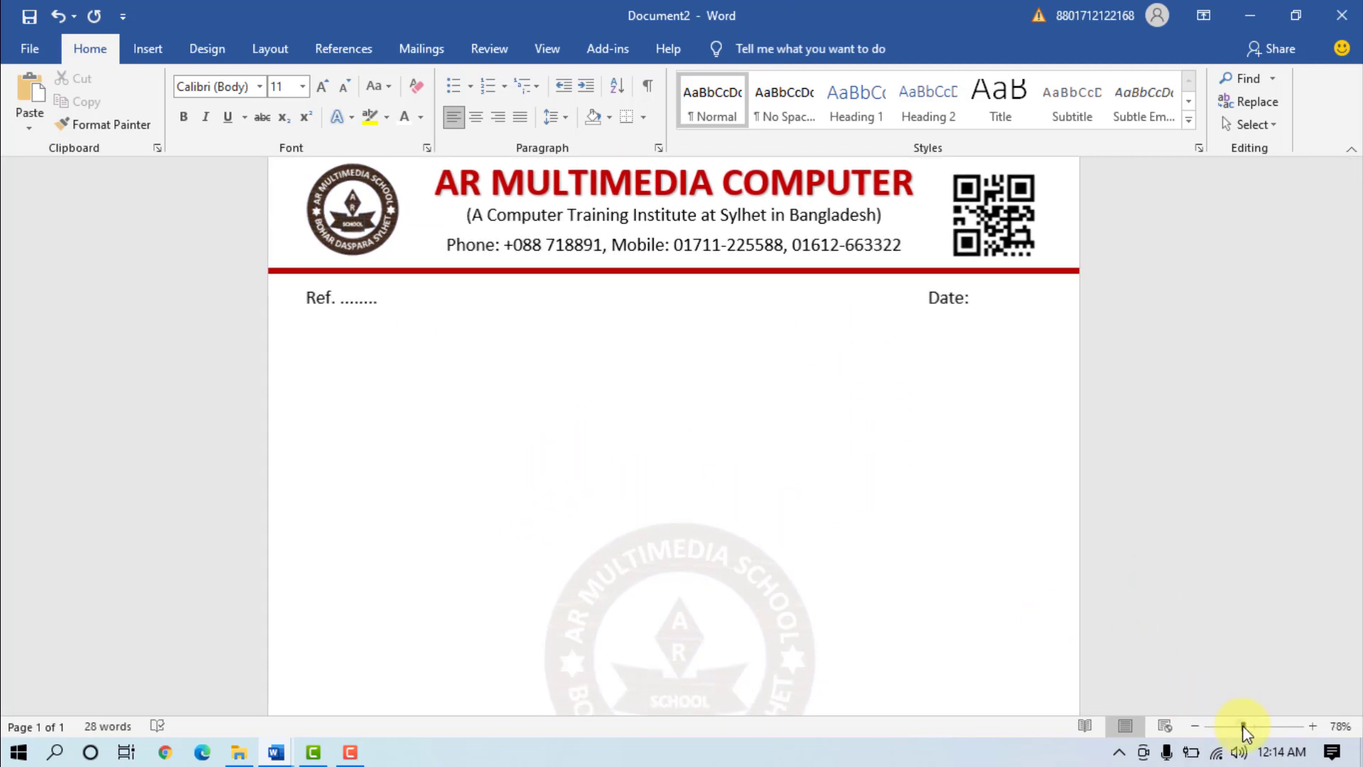
{"action": "left_click_drag", "start_coordinate": [1242, 727], "coordinate": [1230, 727]}
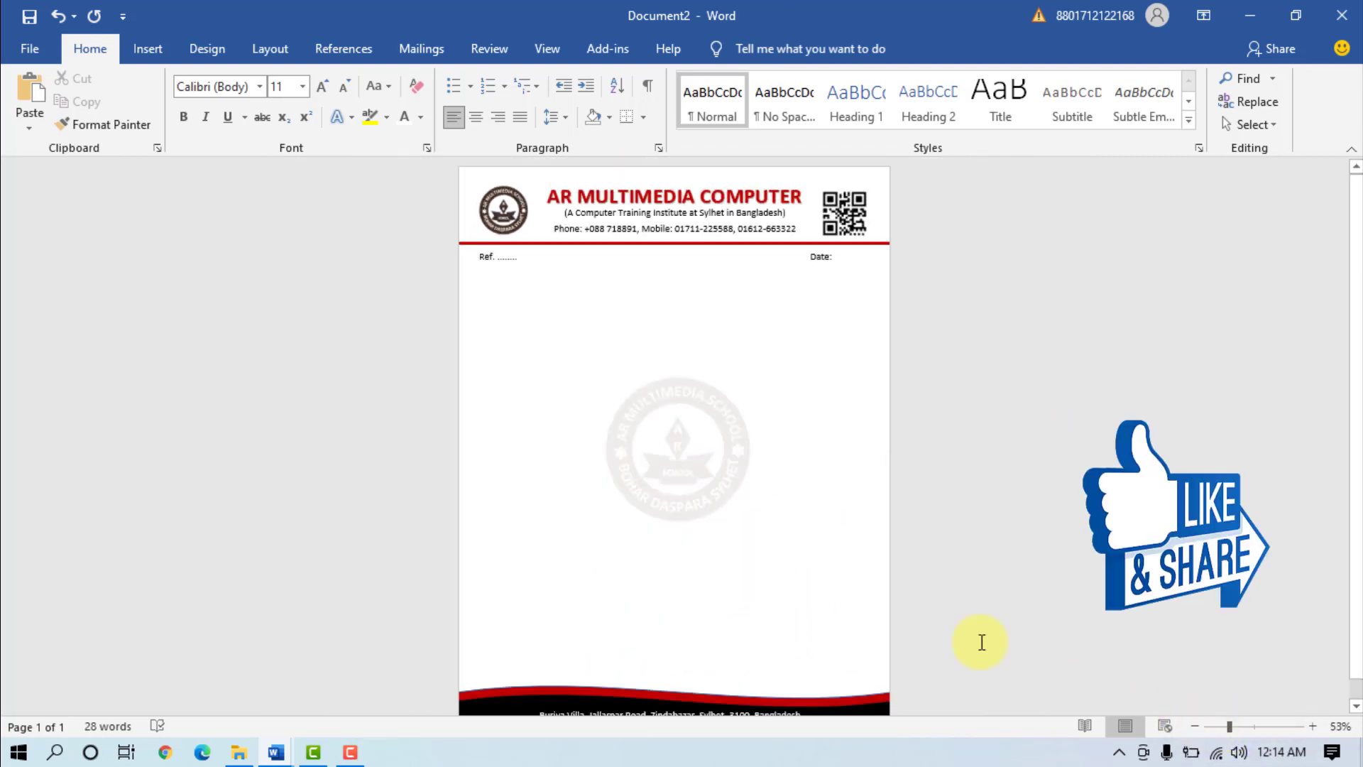
{"action": "left_click", "coordinate": [507, 258]}
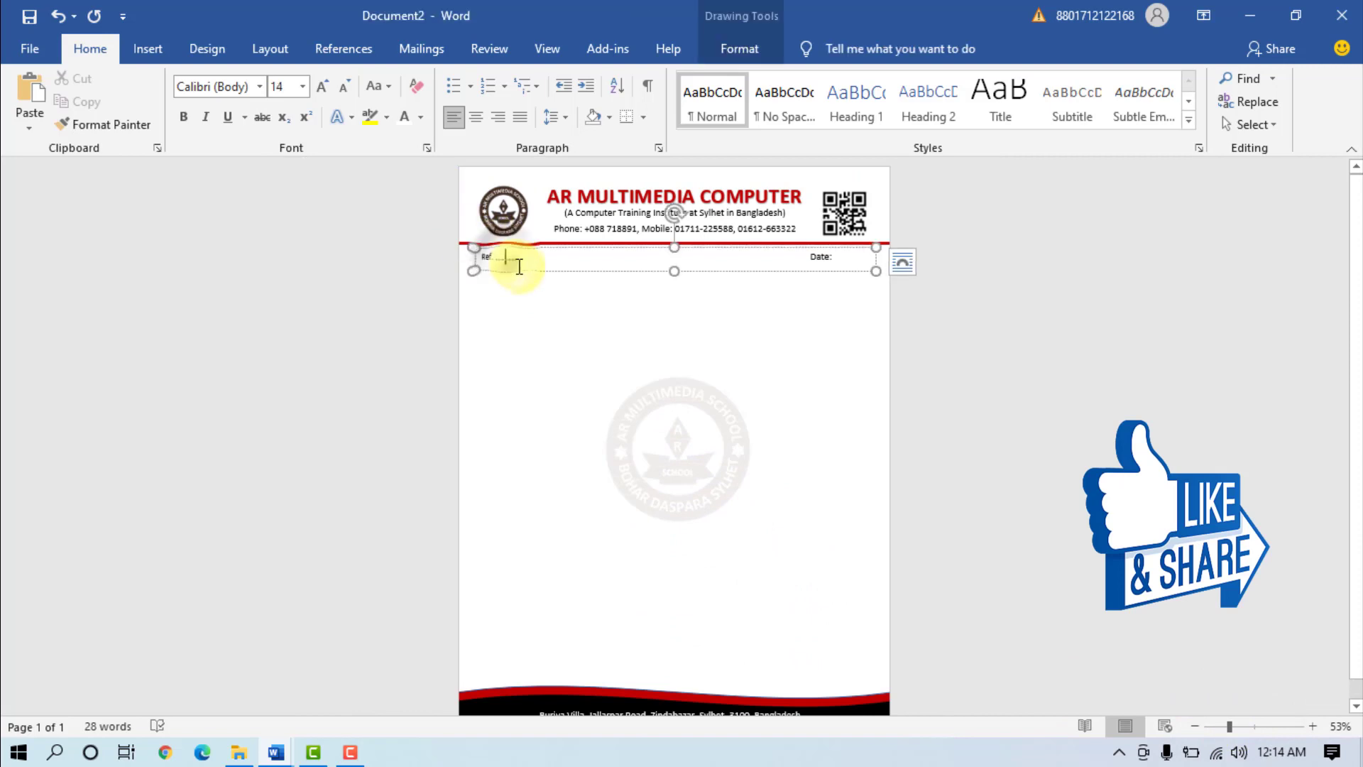
{"action": "left_click", "coordinate": [535, 272]}
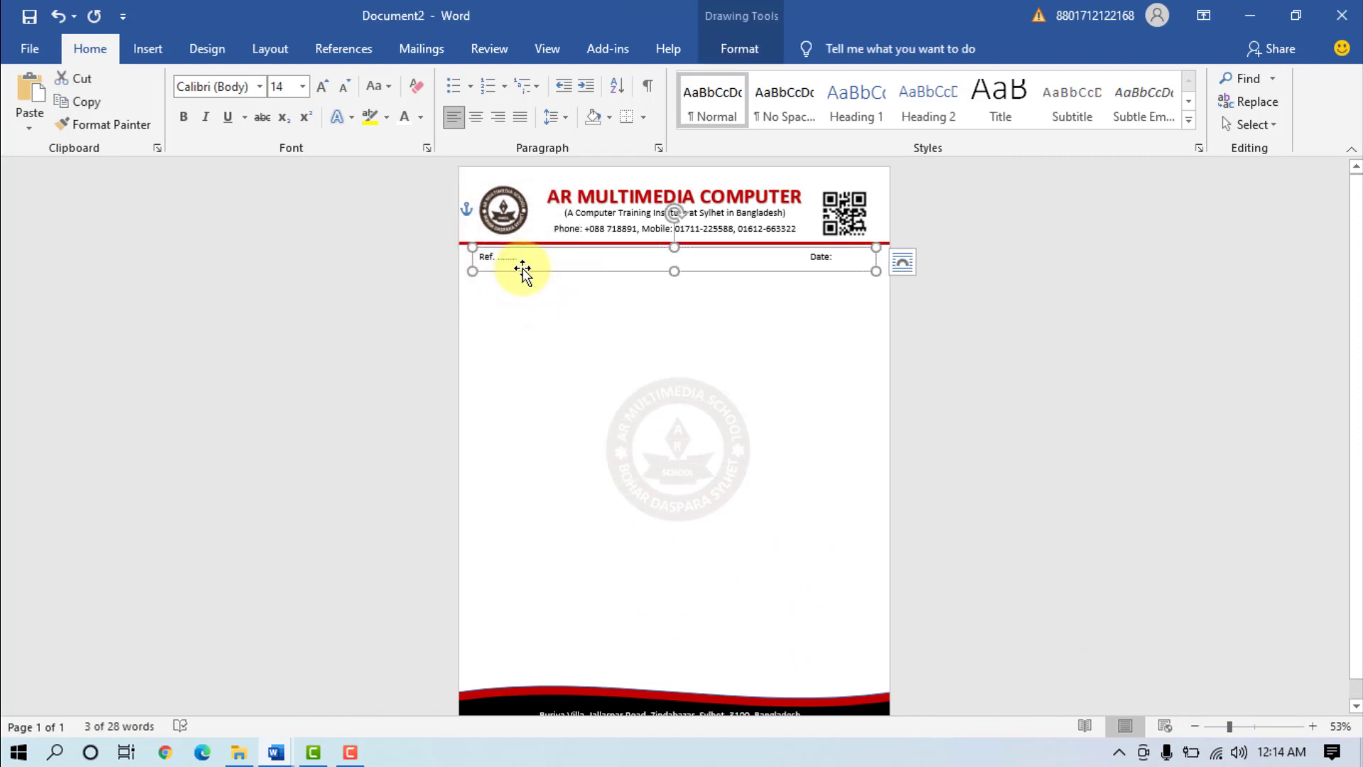
{"action": "key", "text": "ctrl+c"}
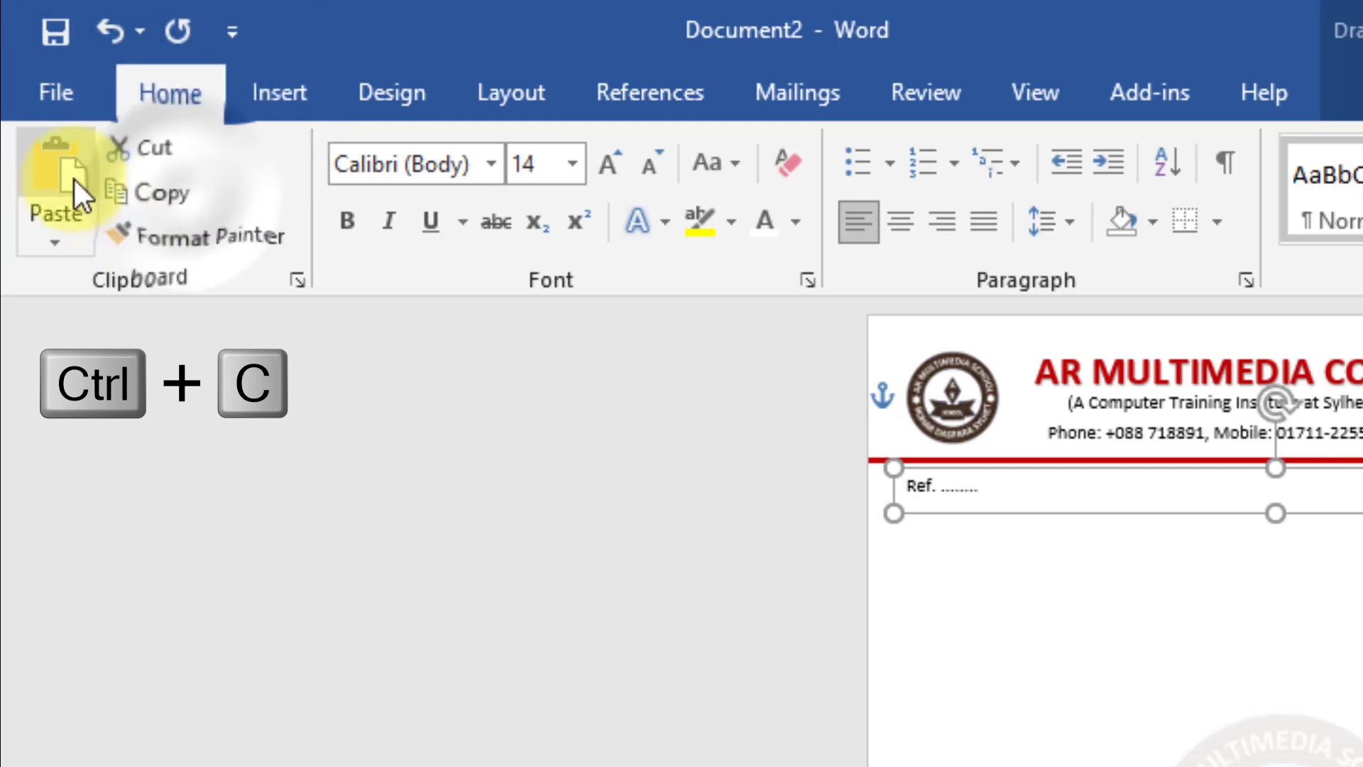
{"action": "key", "text": "ctrl+v"}
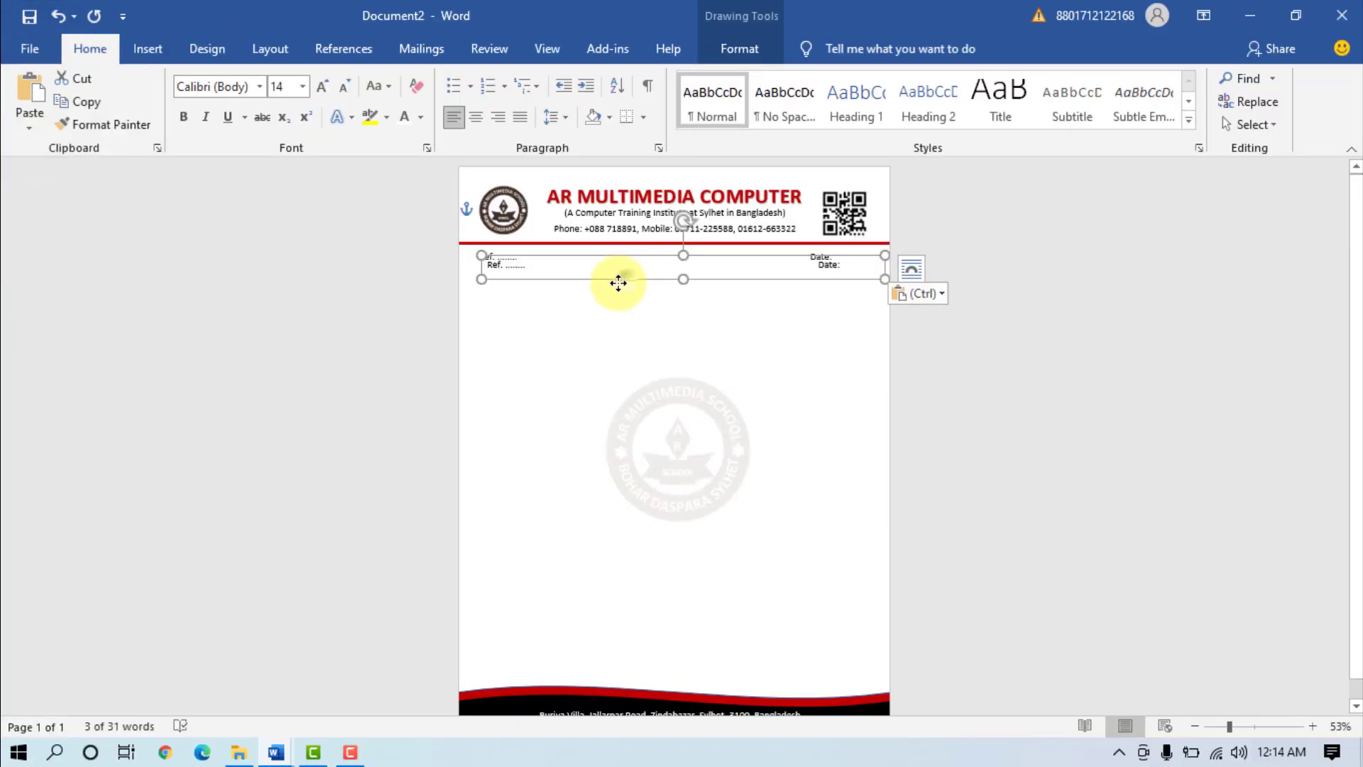
{"action": "left_click_drag", "start_coordinate": [628, 282], "coordinate": [682, 660]}
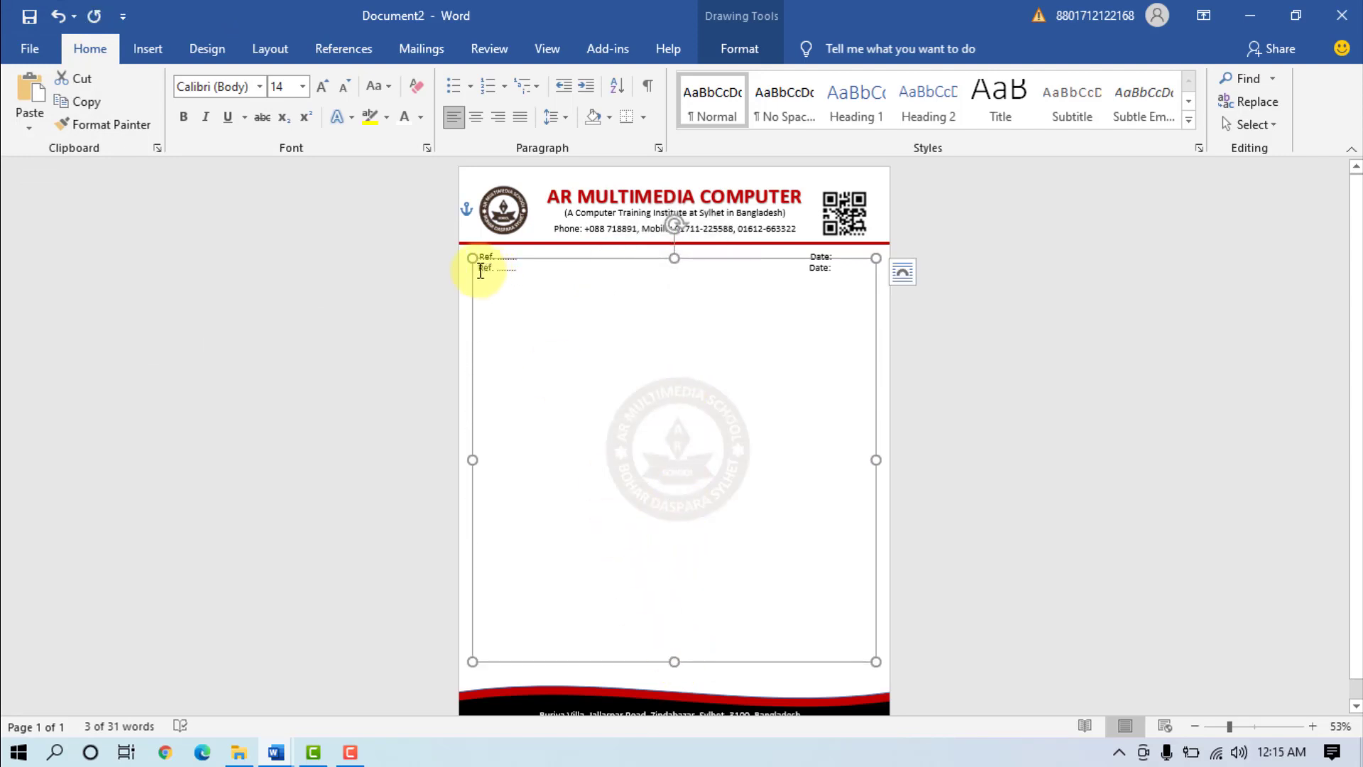
Replace the duplicate's text with the pasted sample body text and position it below the Ref. line
{"action": "left_click_drag", "start_coordinate": [481, 271], "coordinate": [849, 378]}
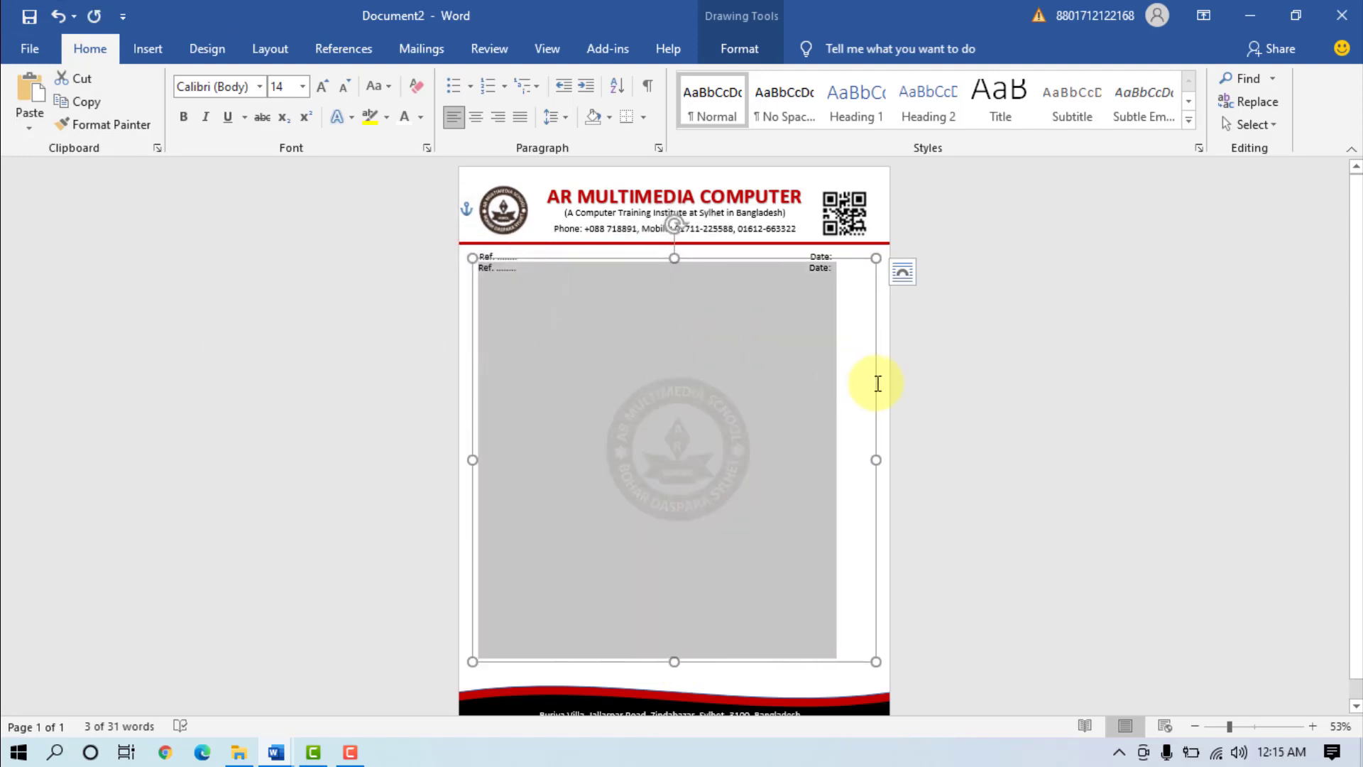
{"action": "key", "text": "ctrl+v"}
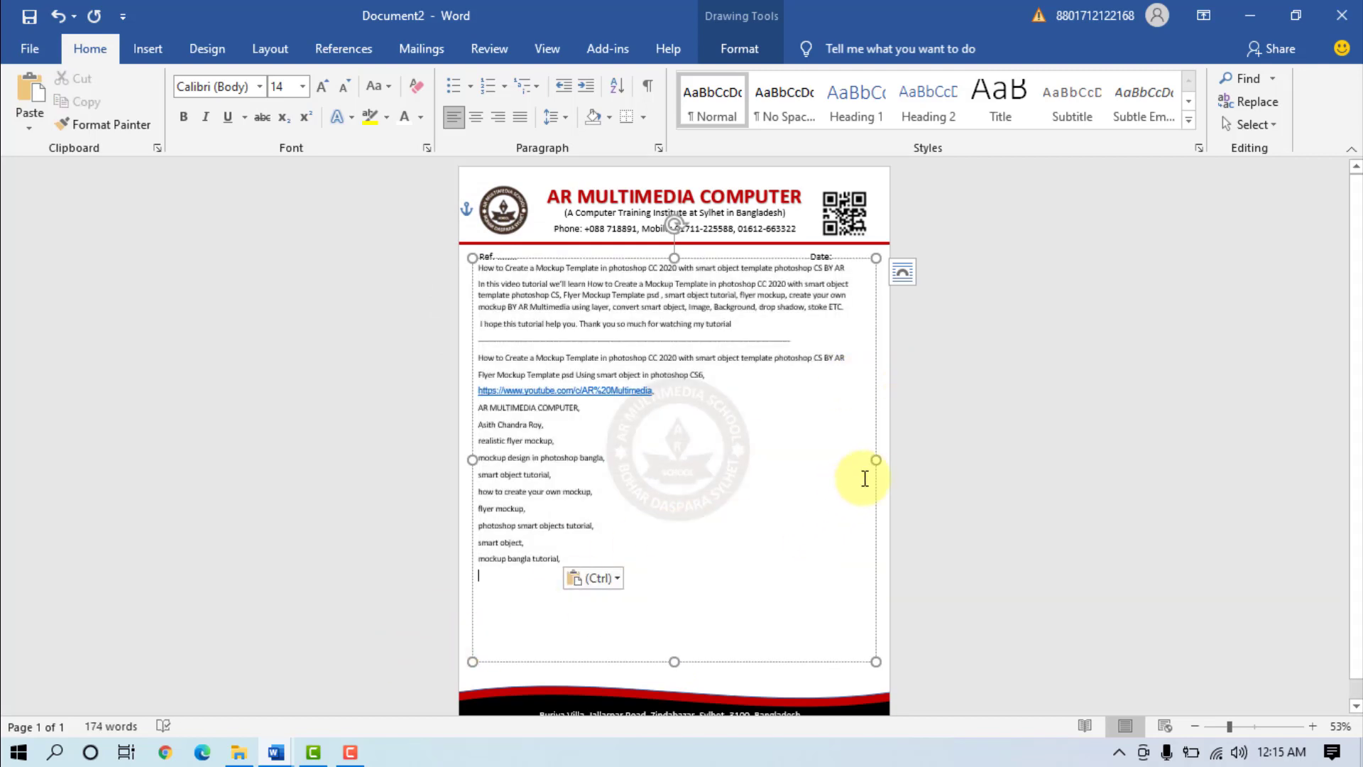
{"action": "left_click_drag", "start_coordinate": [872, 474], "coordinate": [875, 474]}
{"action": "left_click_drag", "start_coordinate": [643, 263], "coordinate": [644, 270]}
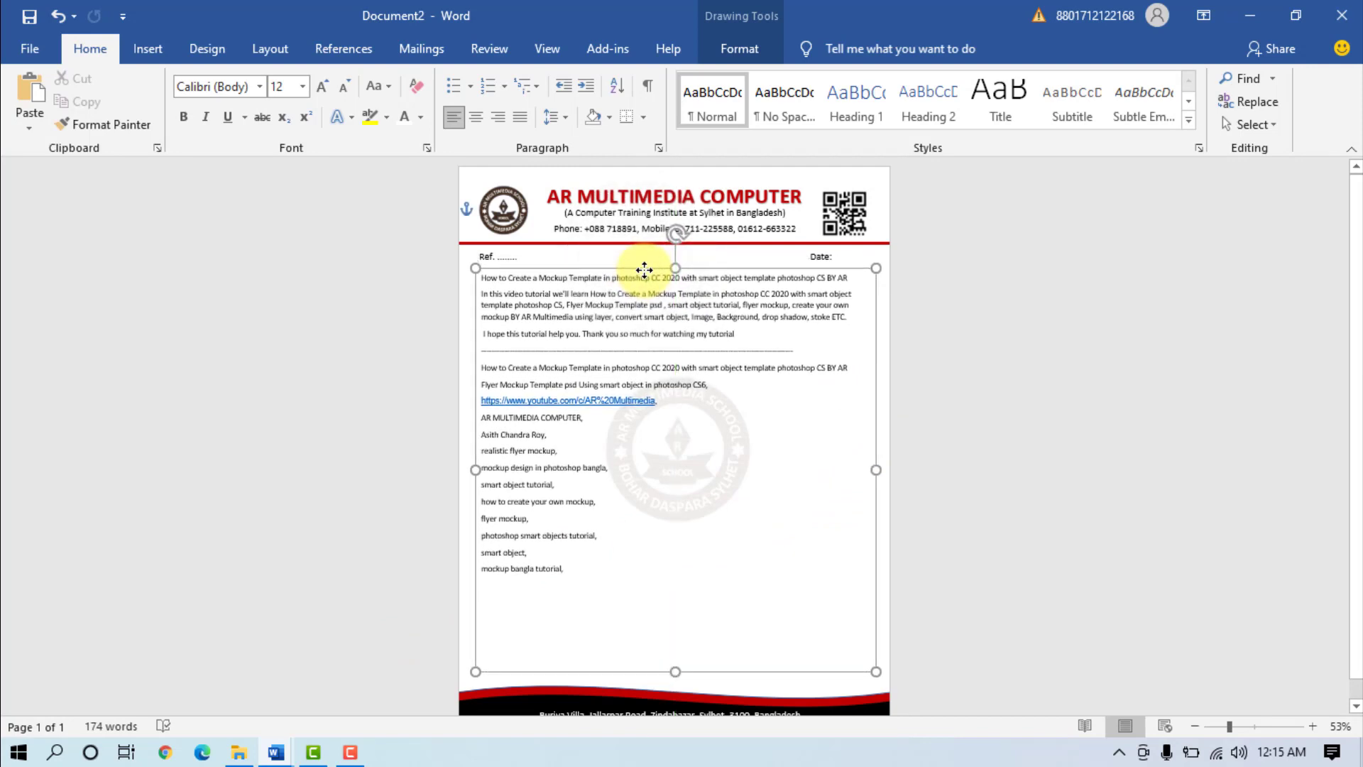
{"action": "left_click_drag", "start_coordinate": [643, 269], "coordinate": [643, 277]}
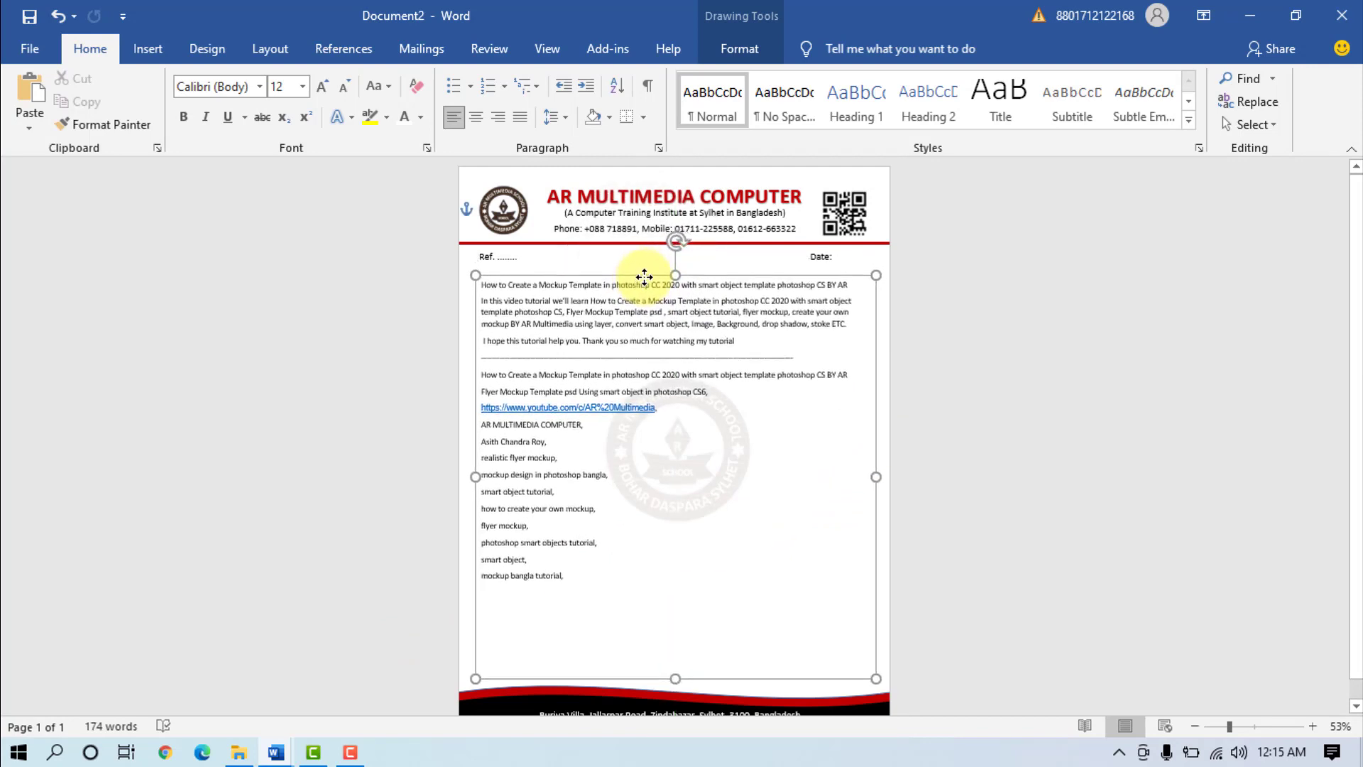
{"action": "left_click", "coordinate": [994, 465]}
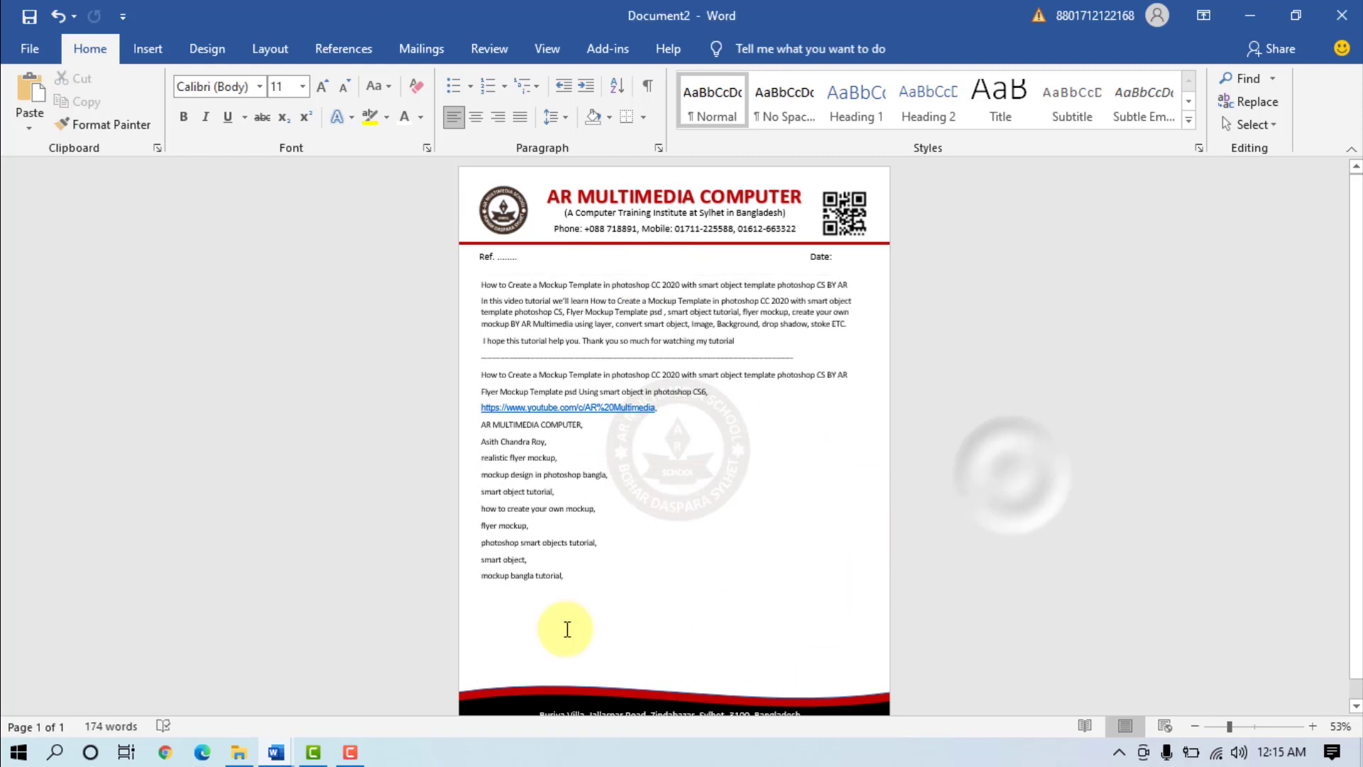
Use Save As to store the document on the Desktop as 'Letterhead Design'
{"action": "scroll", "coordinate": [710, 564], "scroll_direction": "down", "scroll_amount": 1}
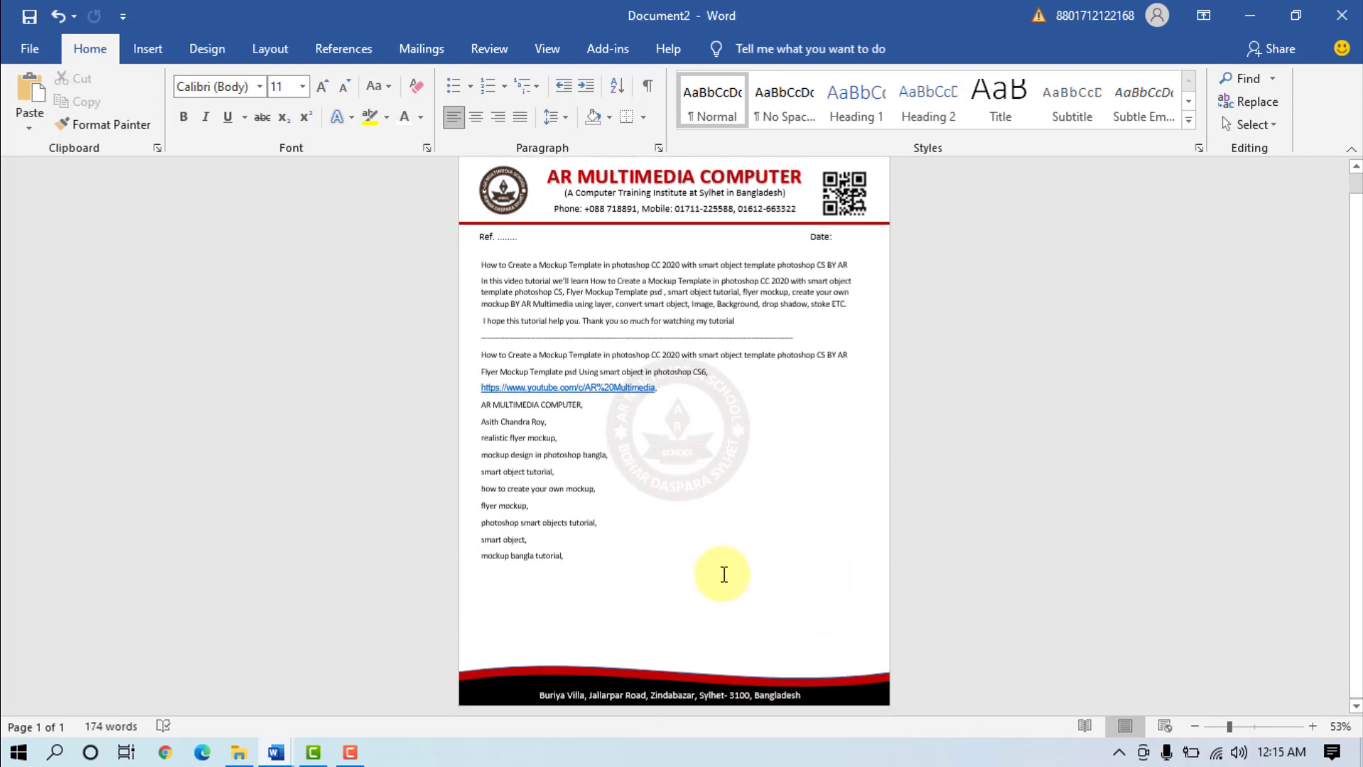
{"action": "scroll", "coordinate": [745, 634], "scroll_direction": "up", "scroll_amount": 1}
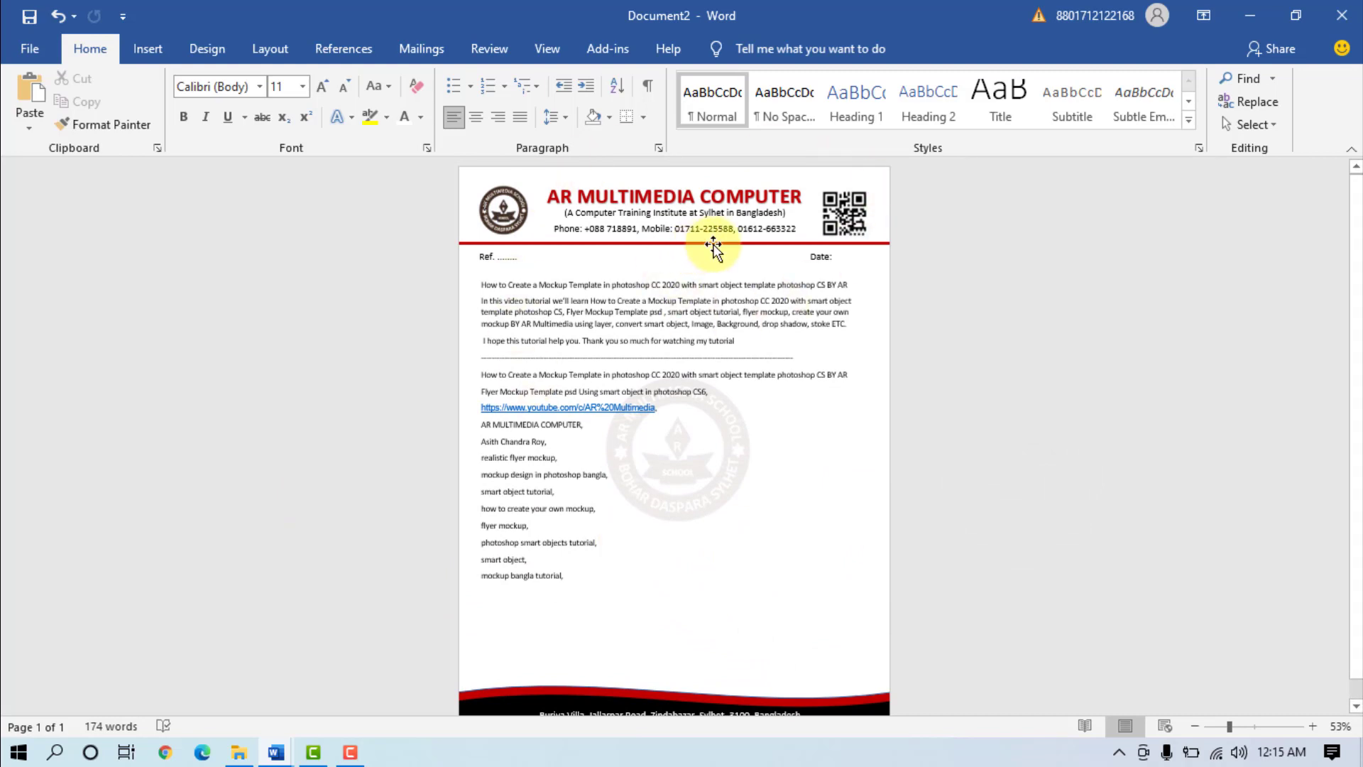
{"action": "left_click", "coordinate": [30, 48]}
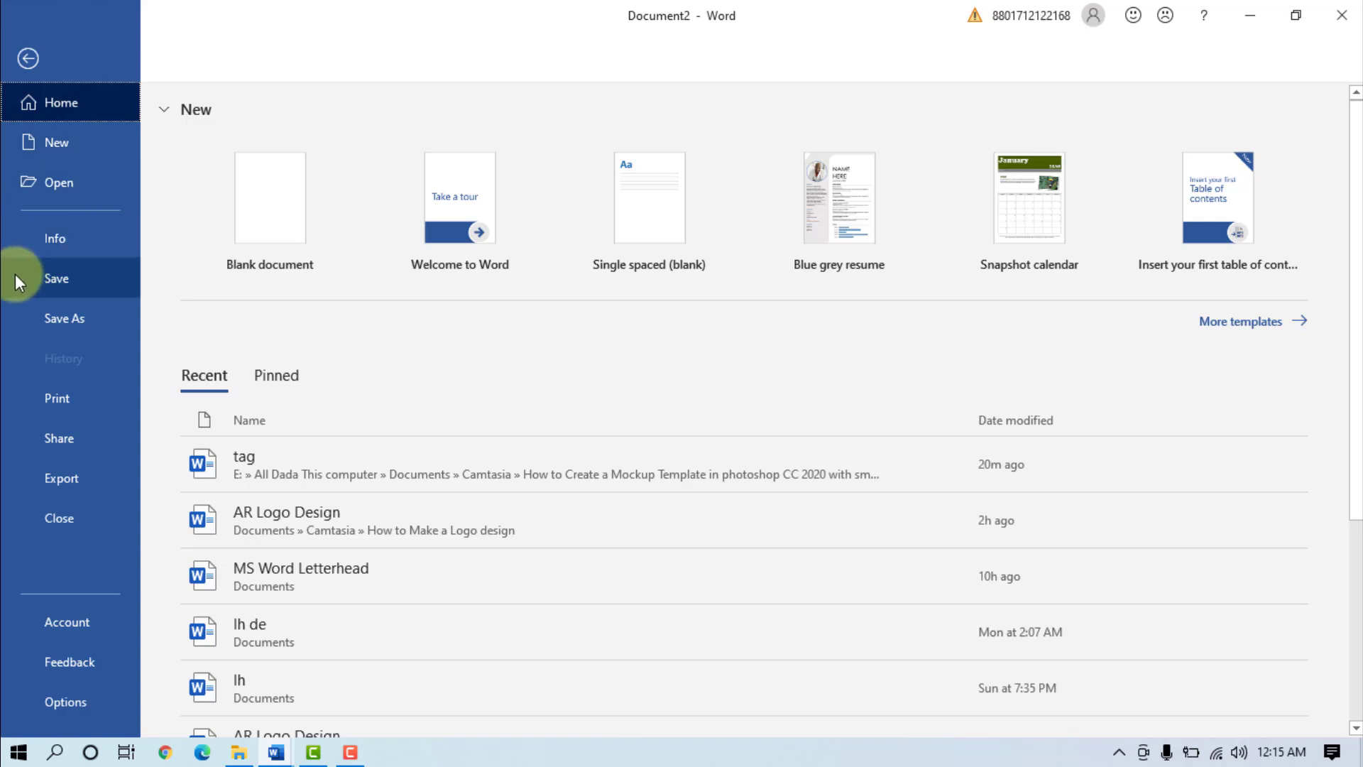
{"action": "left_click", "coordinate": [57, 278]}
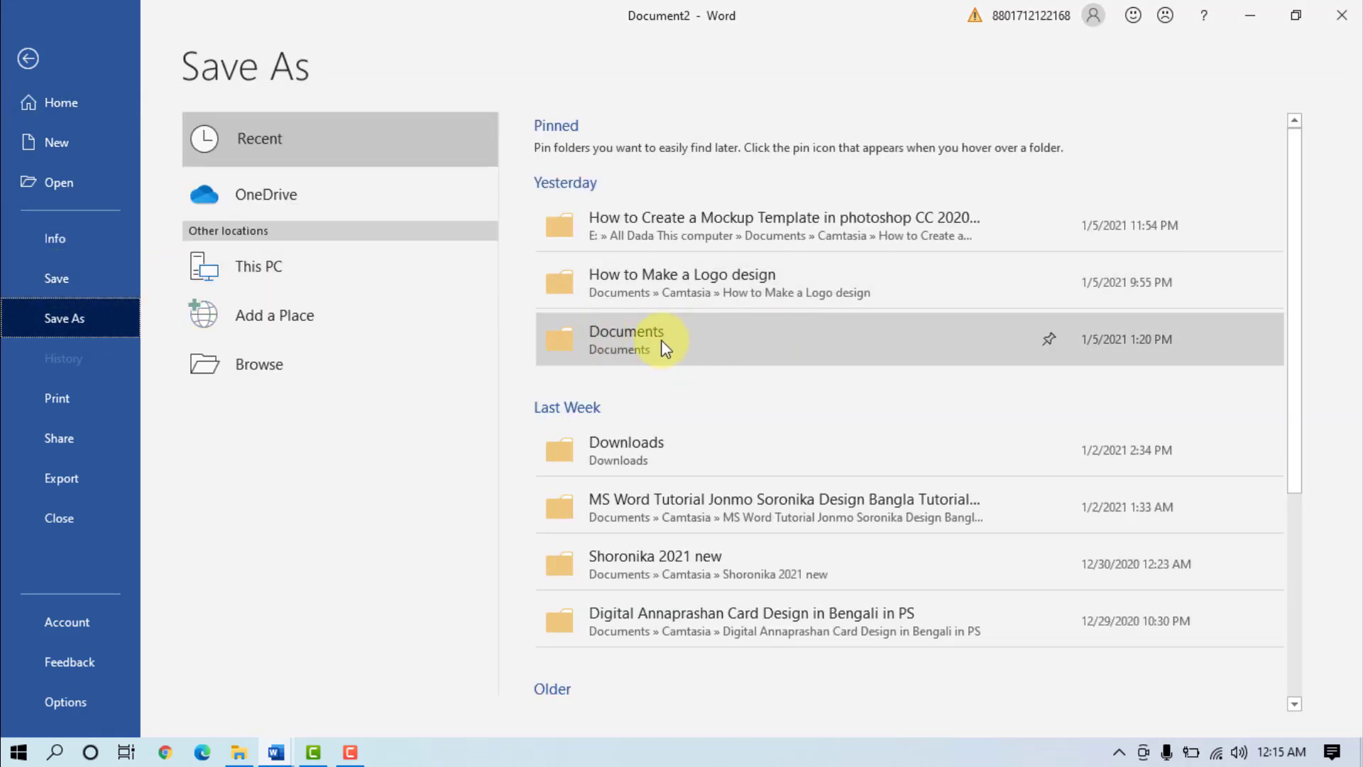
{"action": "left_click", "coordinate": [636, 335]}
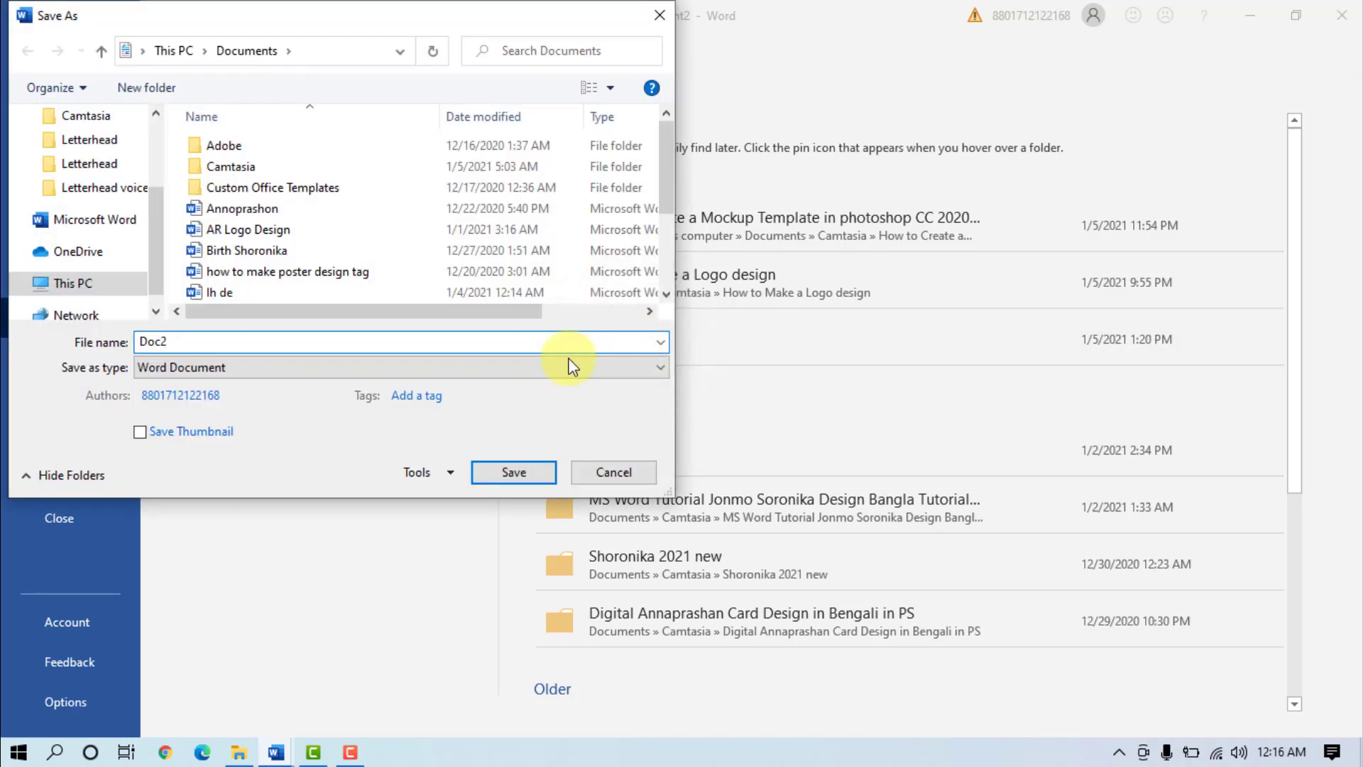
{"action": "scroll", "coordinate": [85, 213], "scroll_direction": "up", "scroll_amount": 2}
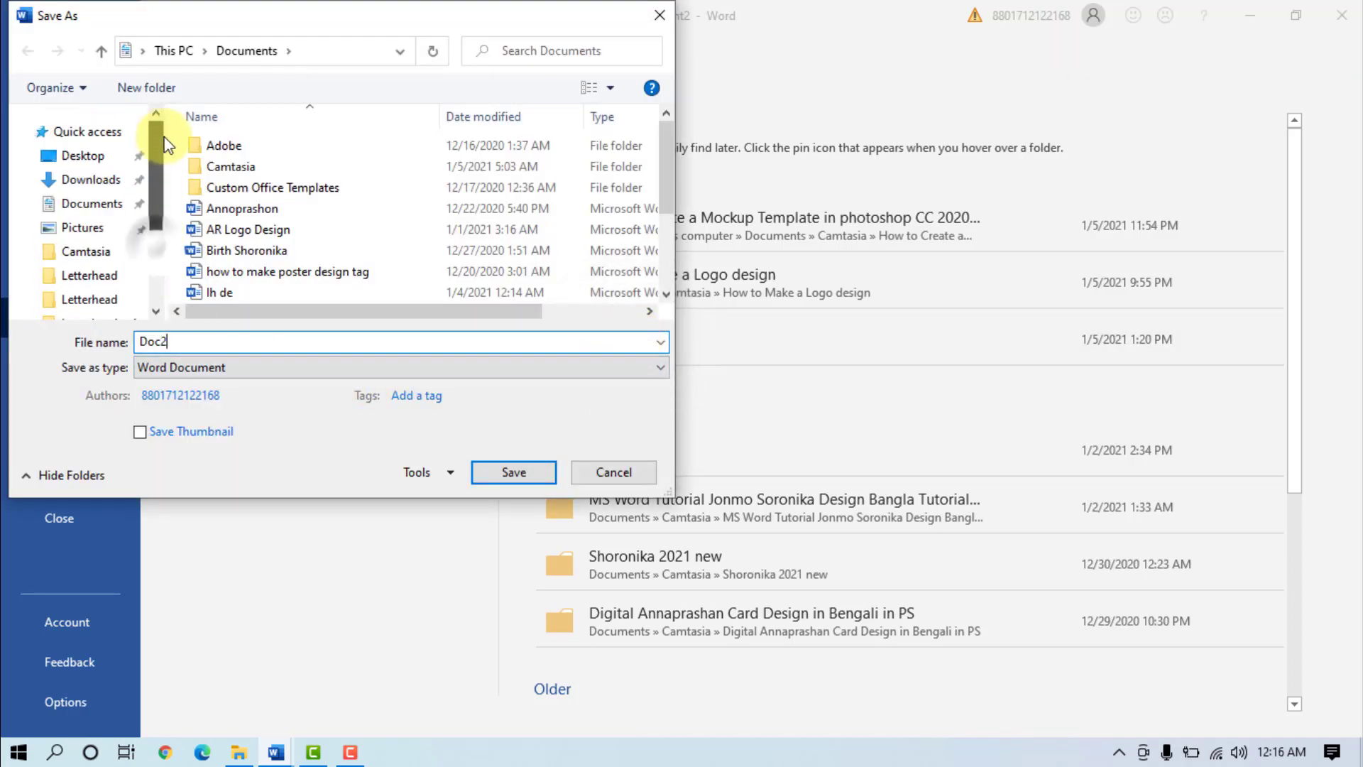
{"action": "left_click", "coordinate": [90, 158]}
{"action": "left_click", "coordinate": [111, 342]}
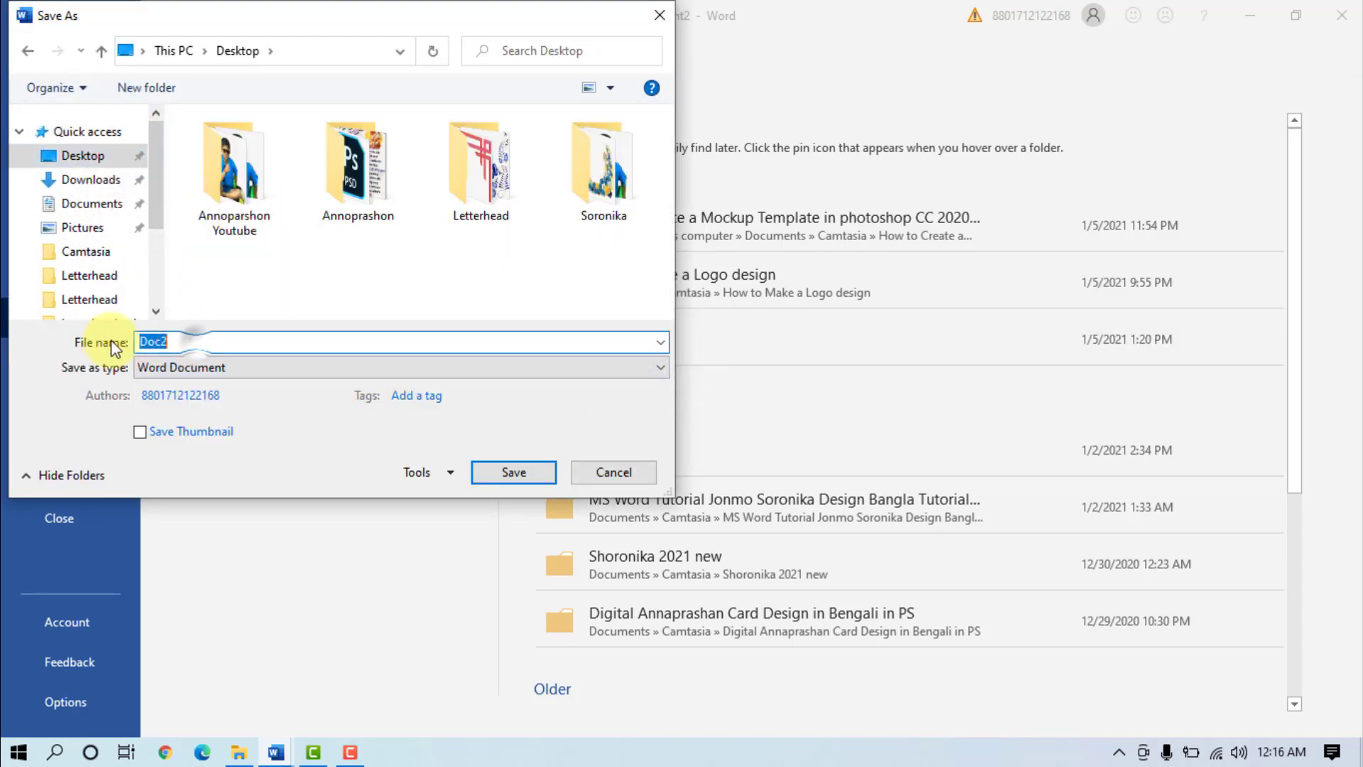
{"action": "type", "text": "Letterhea"}
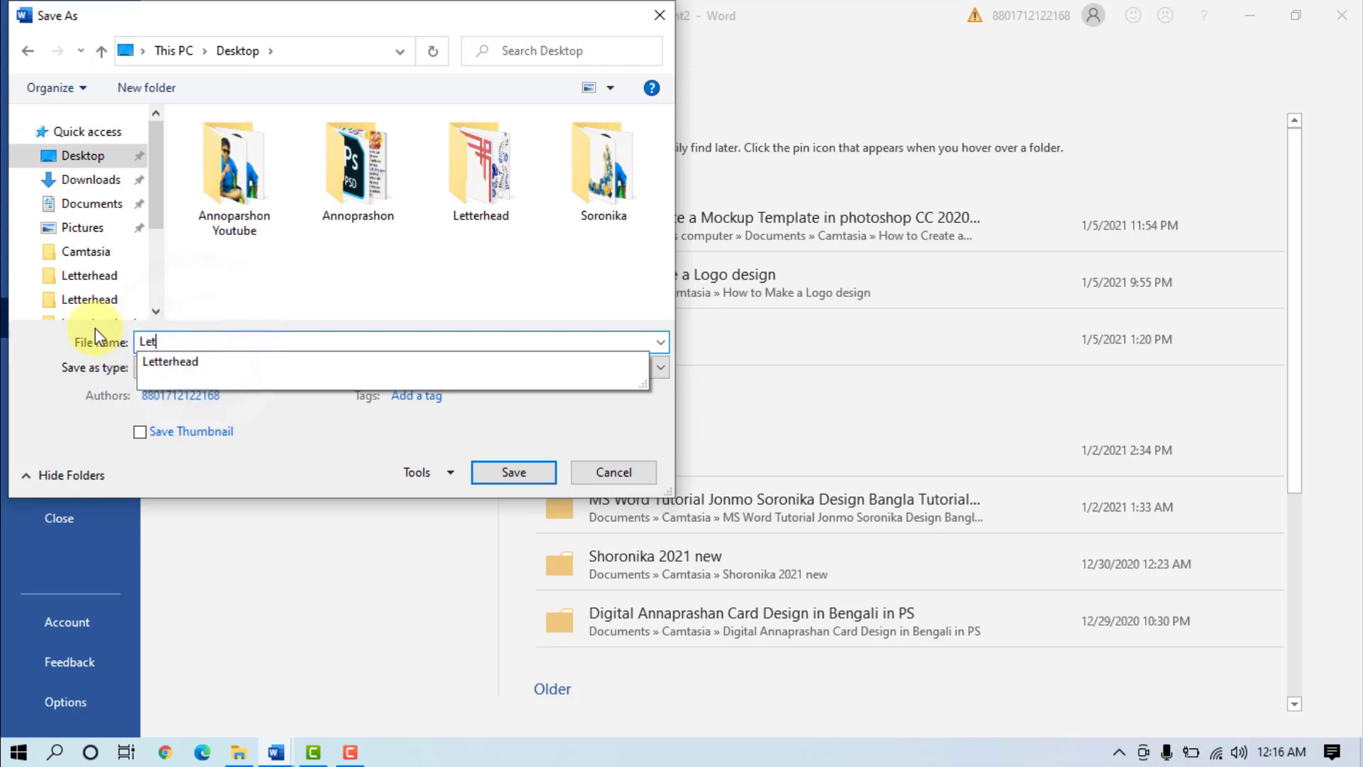
{"action": "type", "text": "d Design"}
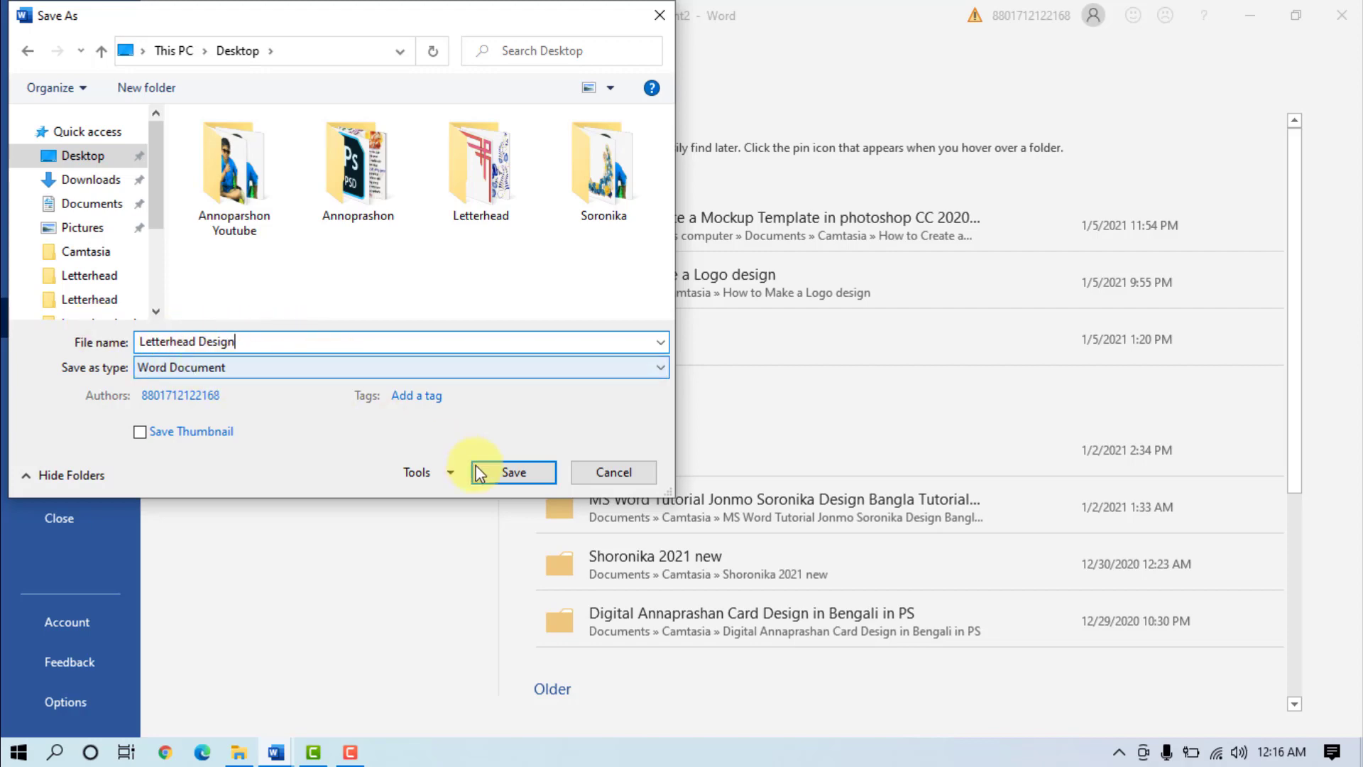
{"action": "left_click", "coordinate": [514, 473]}
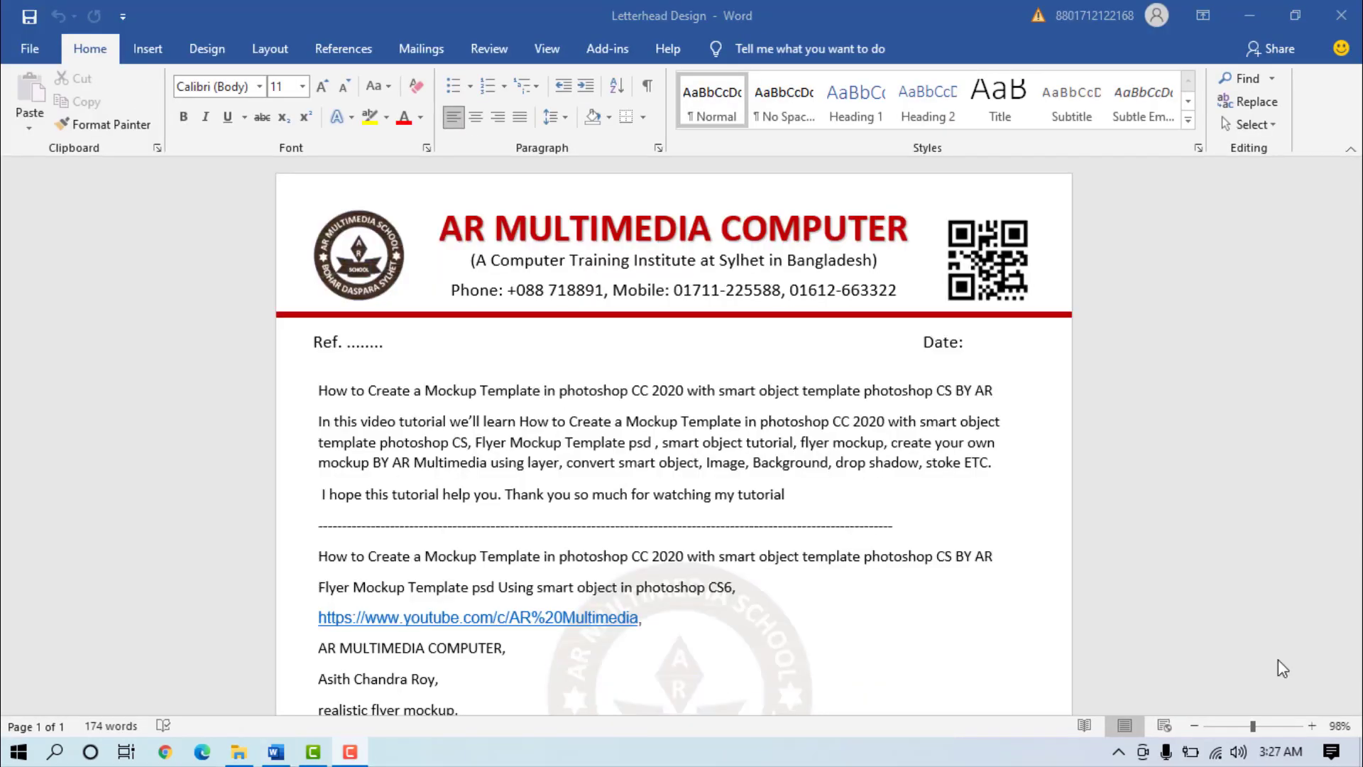